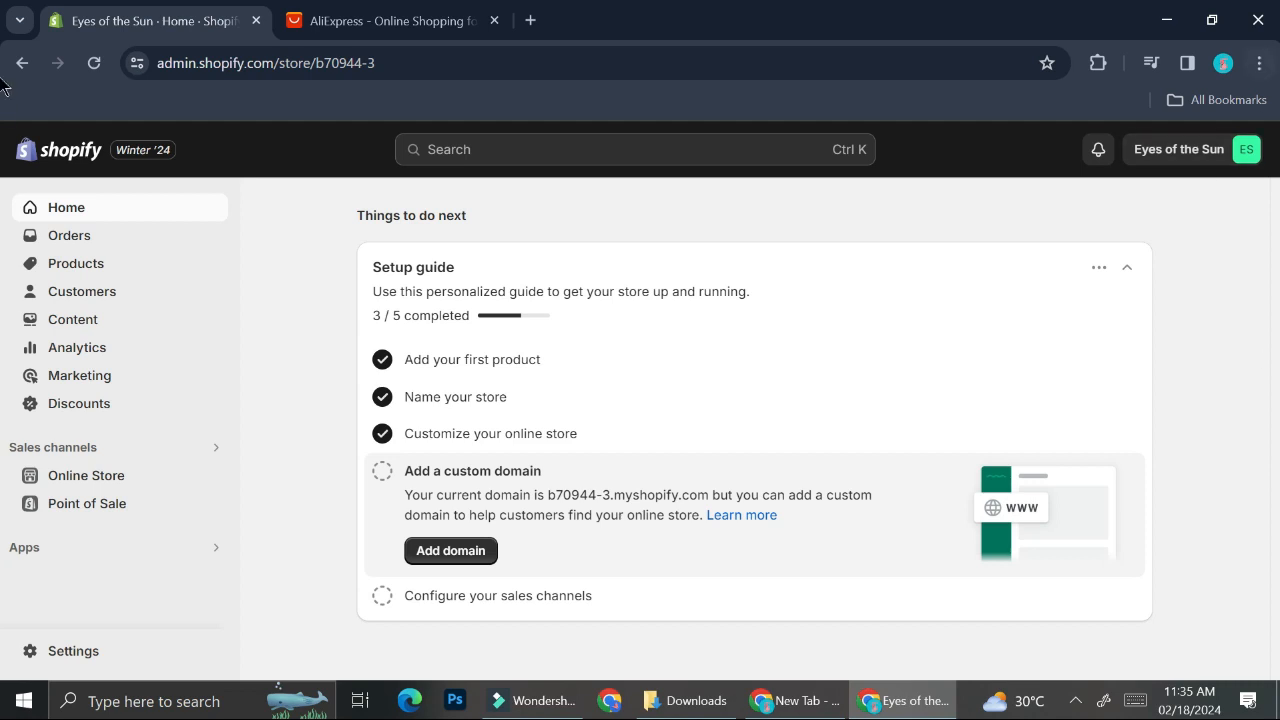
Step: Browse the AliExpress home page's product listings
left_click(385, 20)
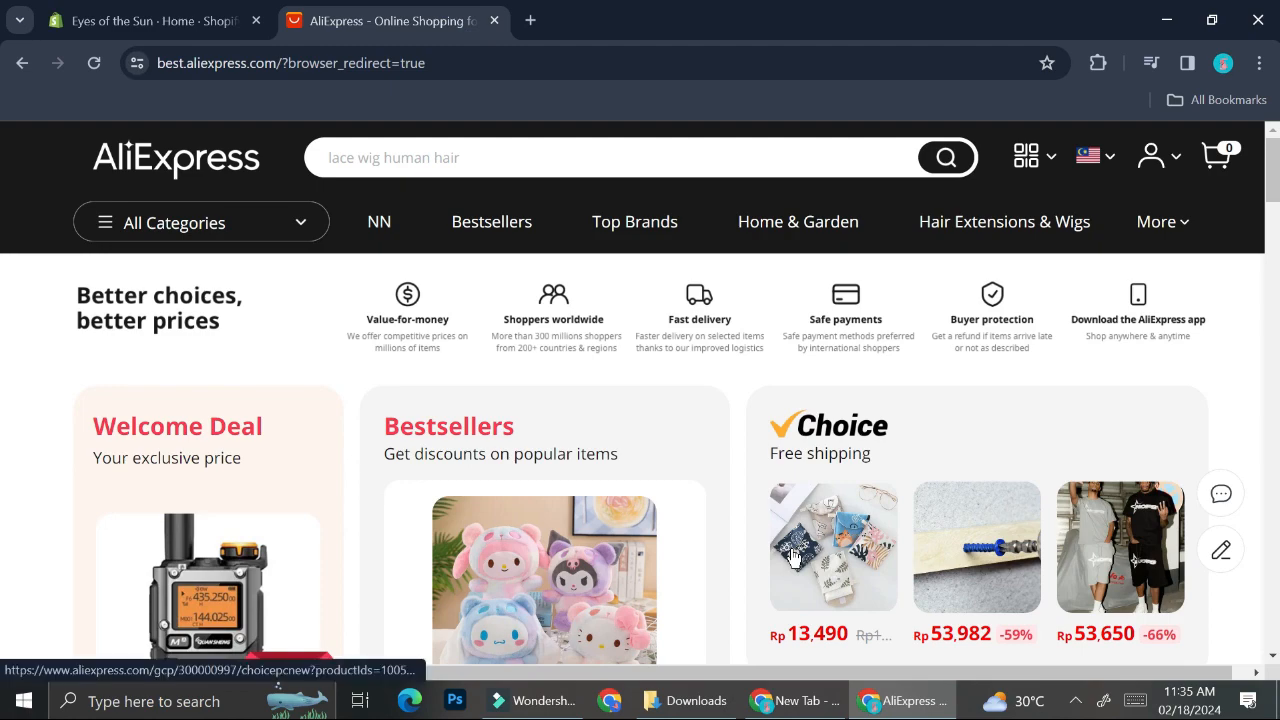
scroll(793, 557, "down", 8)
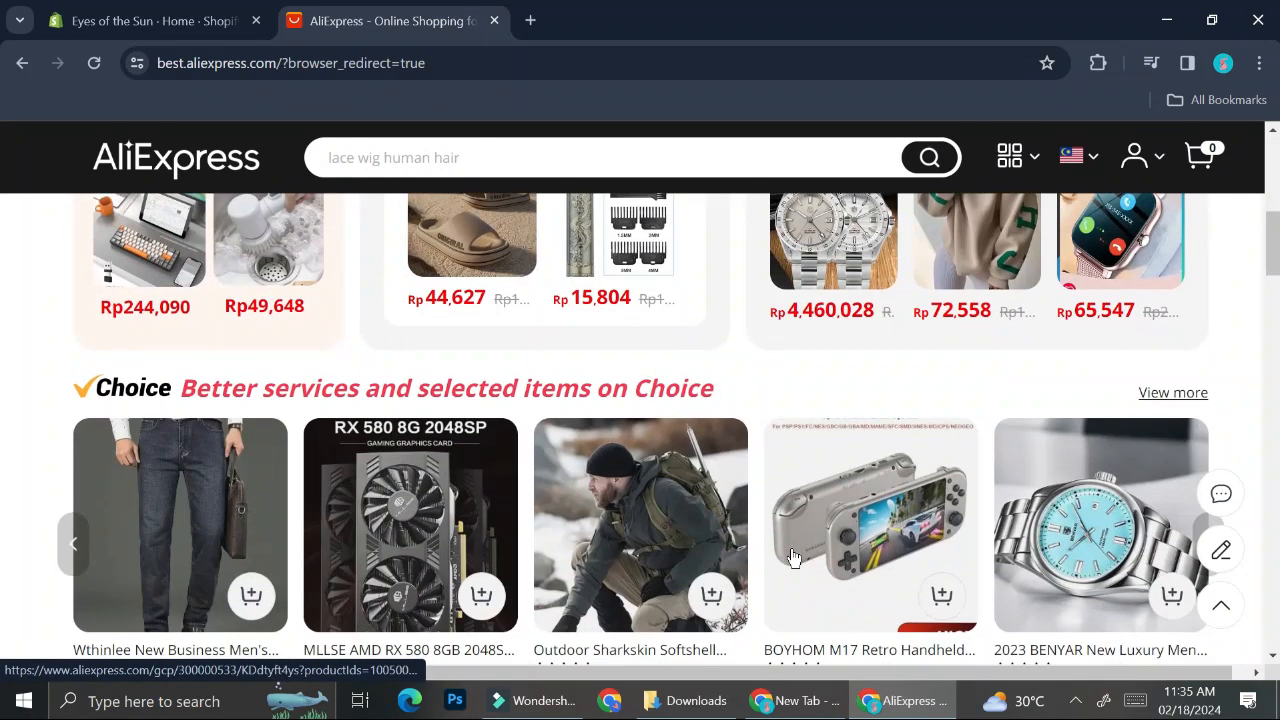
scroll(791, 557, "down", 3)
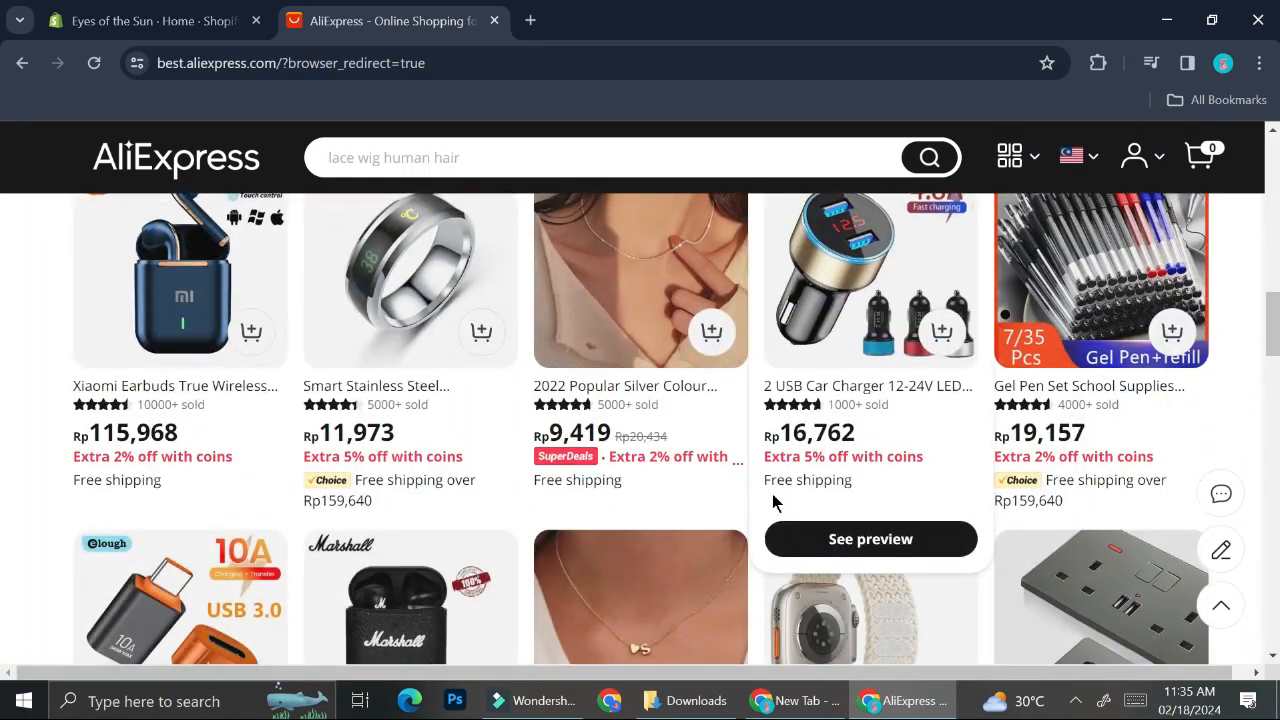
scroll(717, 398, "down", 3)
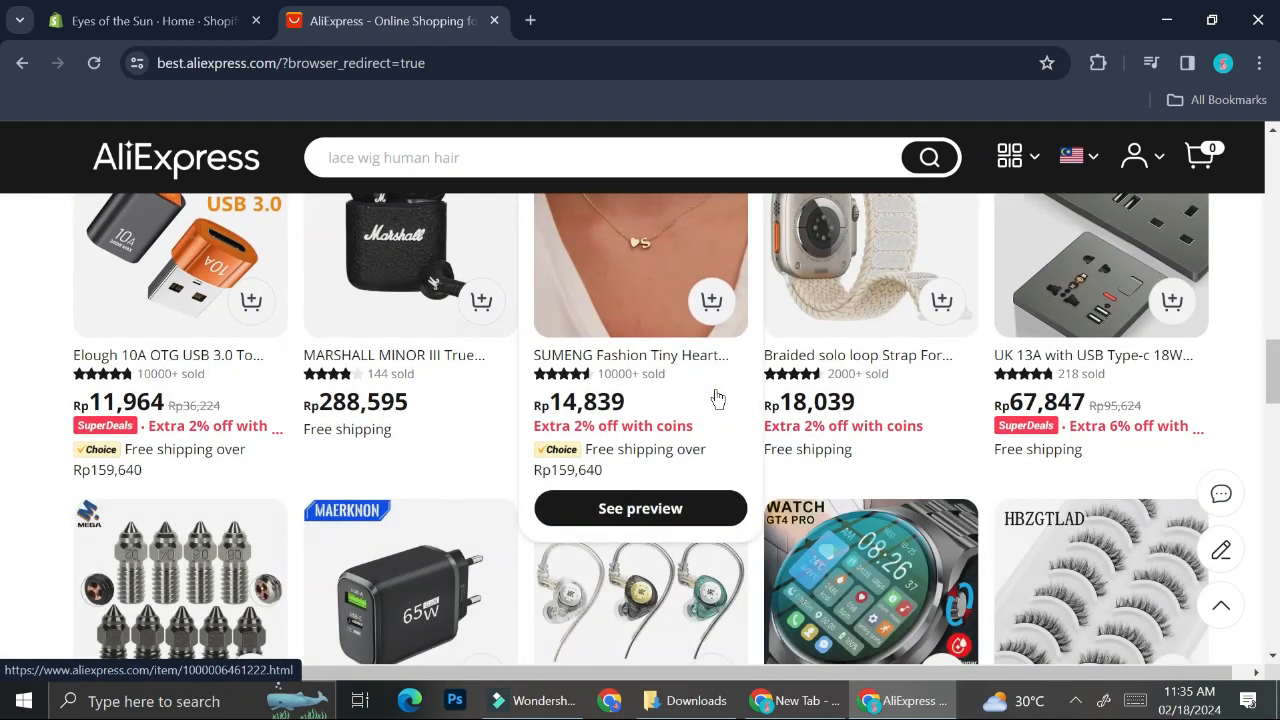
scroll(717, 398, "up", 12)
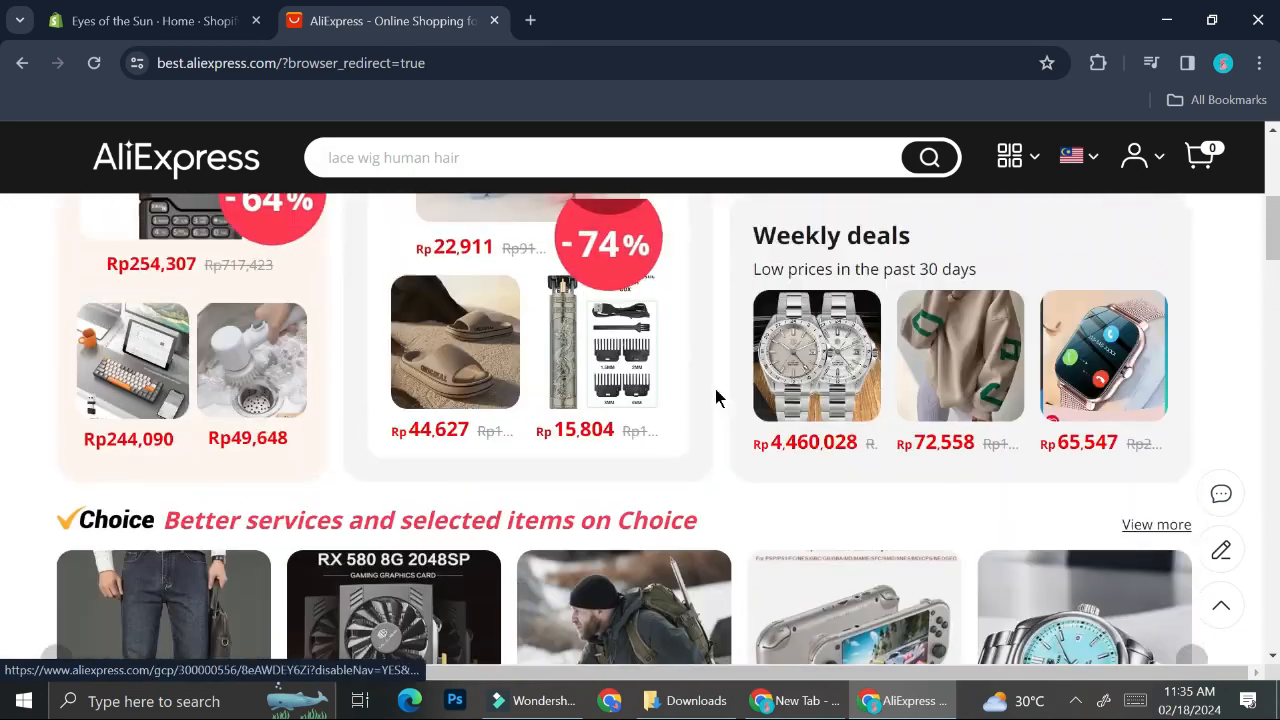
scroll(717, 398, "up", 3)
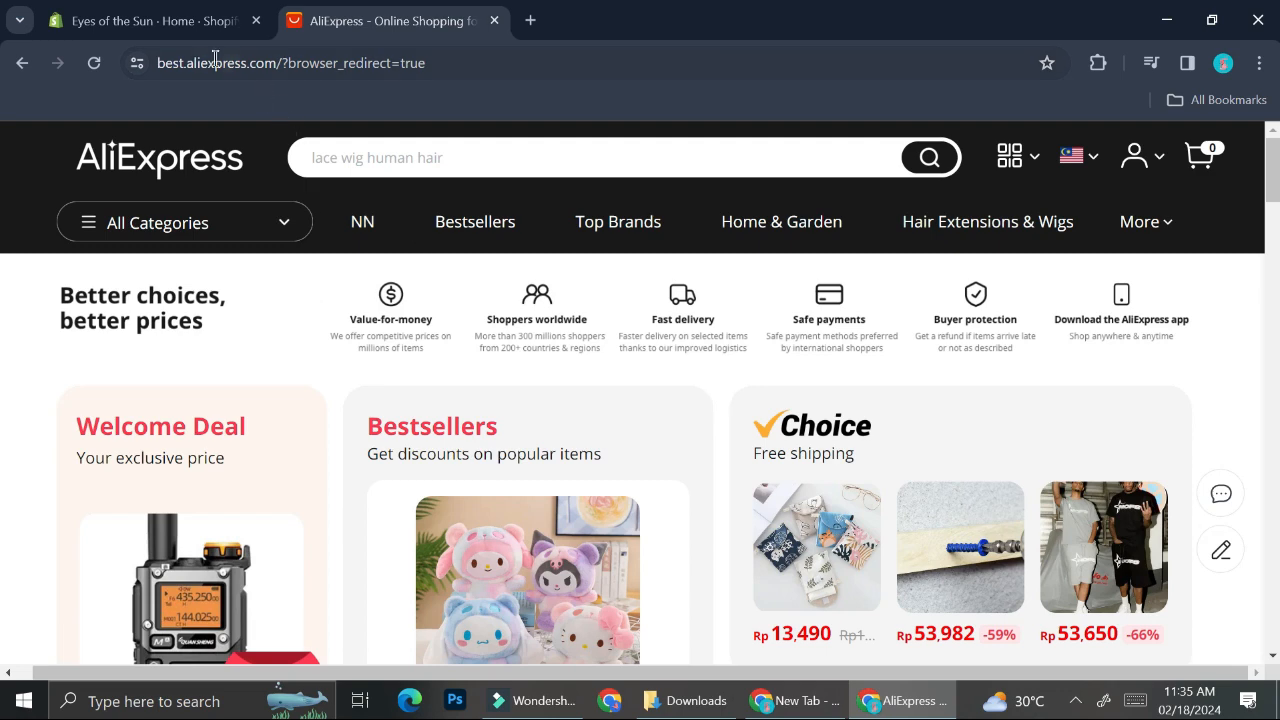
Step: Search the store's apps for dser and install the DSers-AliExpress Dropshipping app
left_click(165, 18)
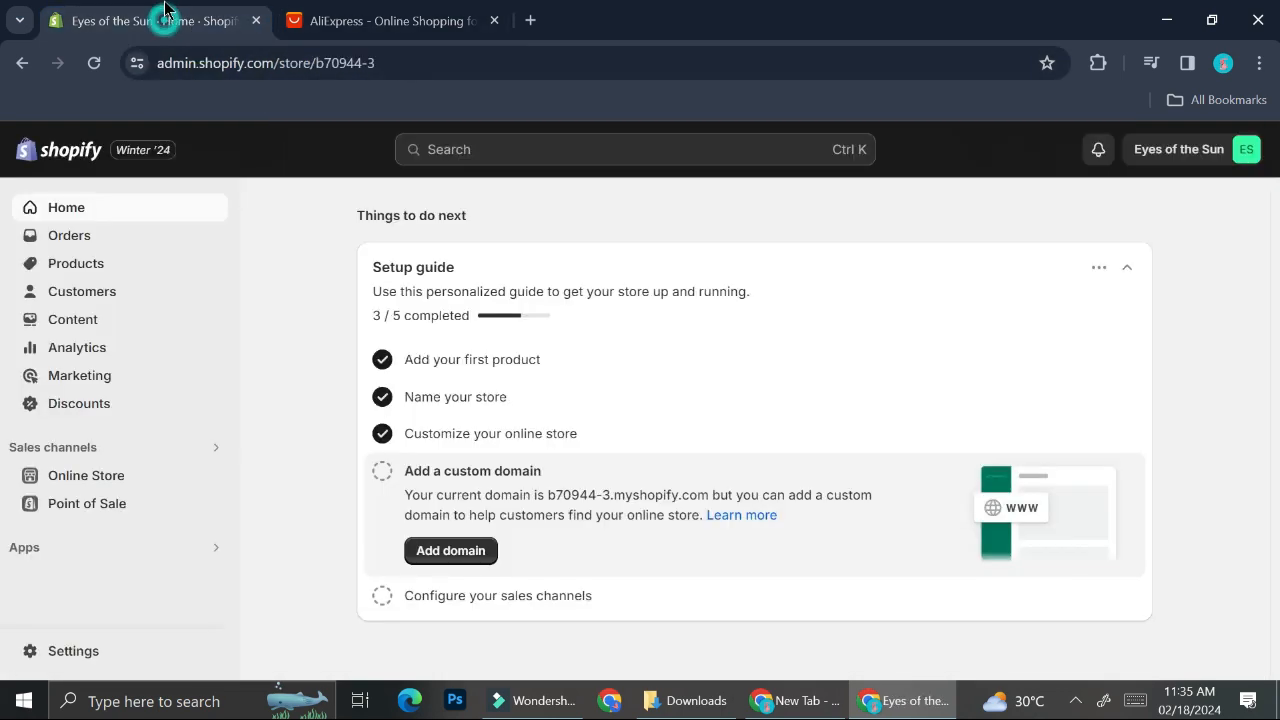
left_click(111, 547)
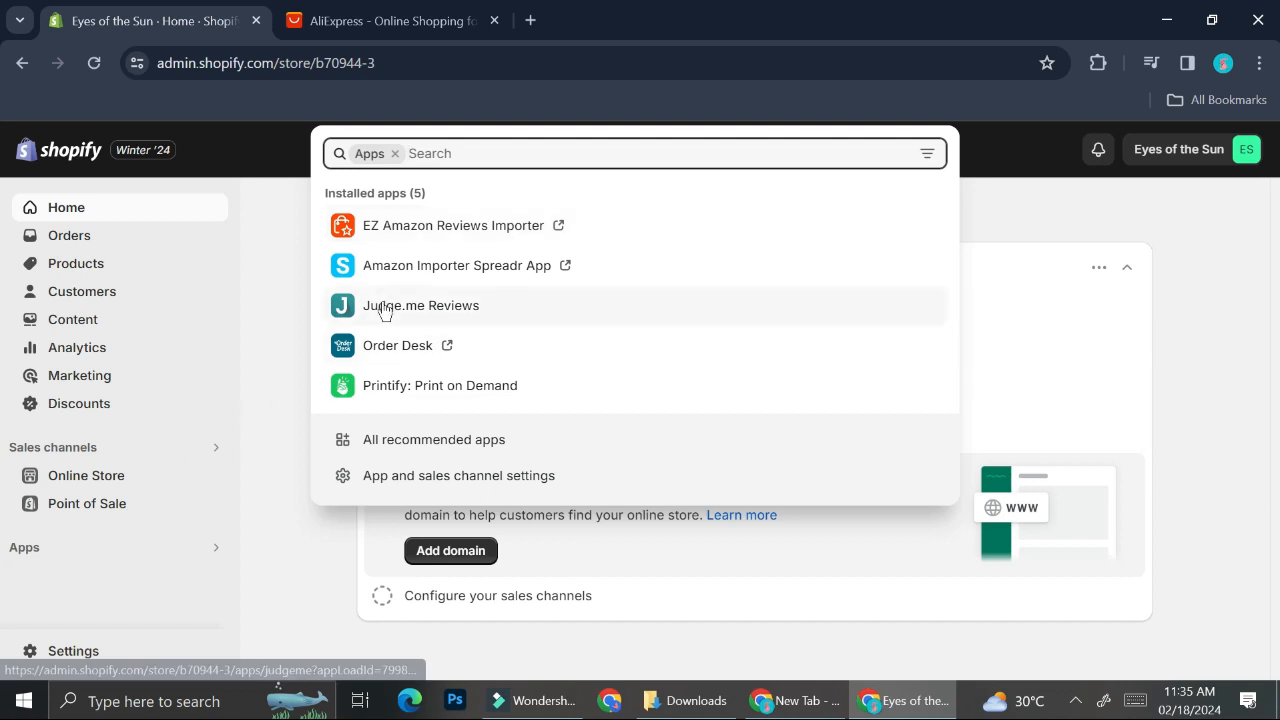
left_click(481, 149)
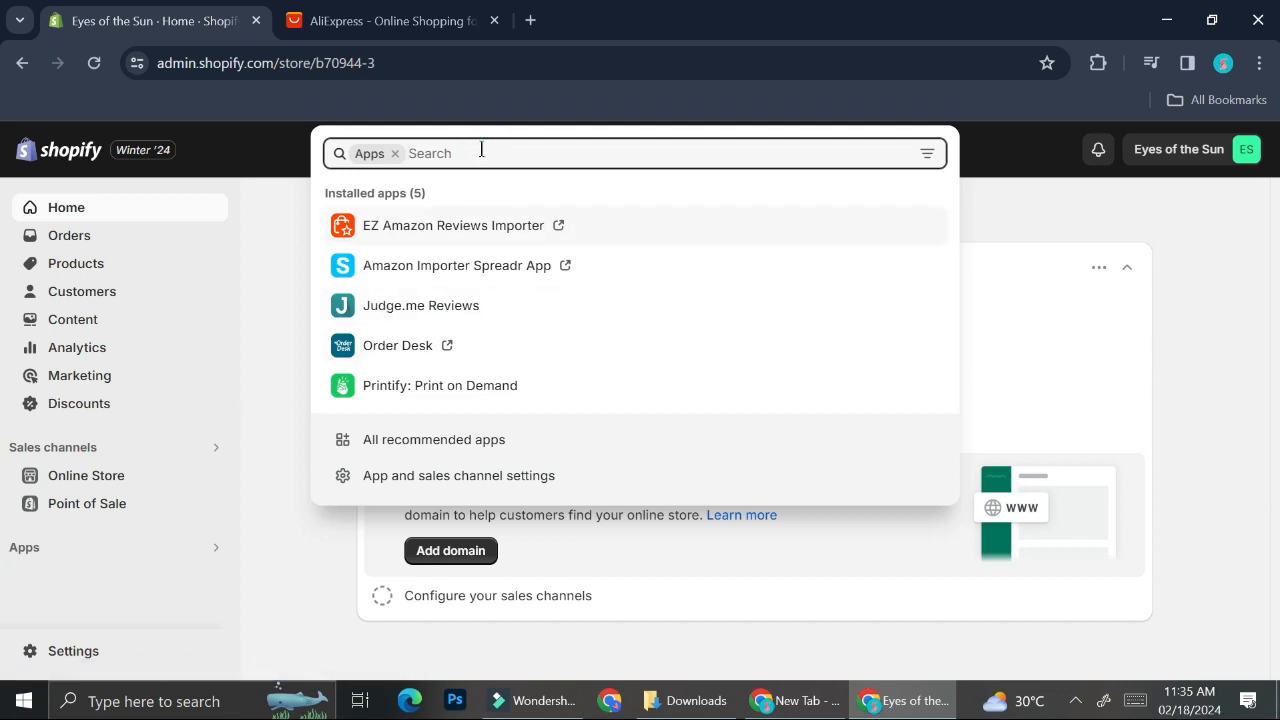
type("dser")
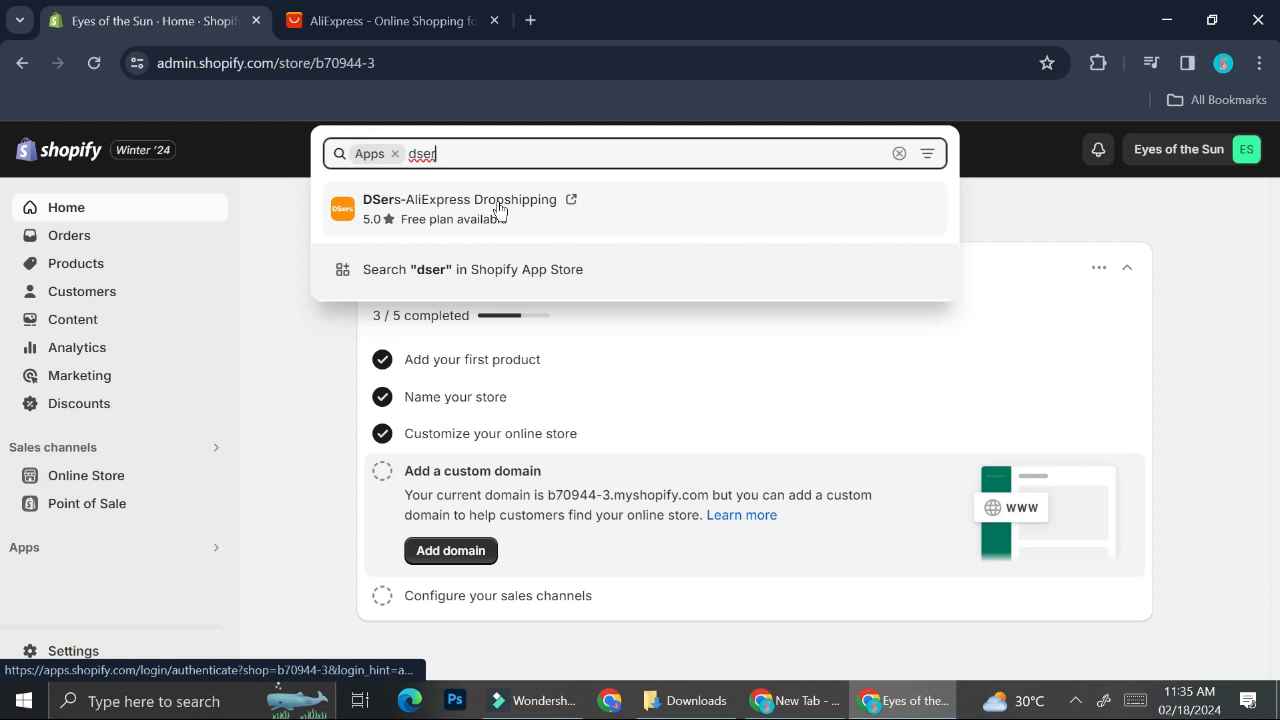
left_click(500, 210)
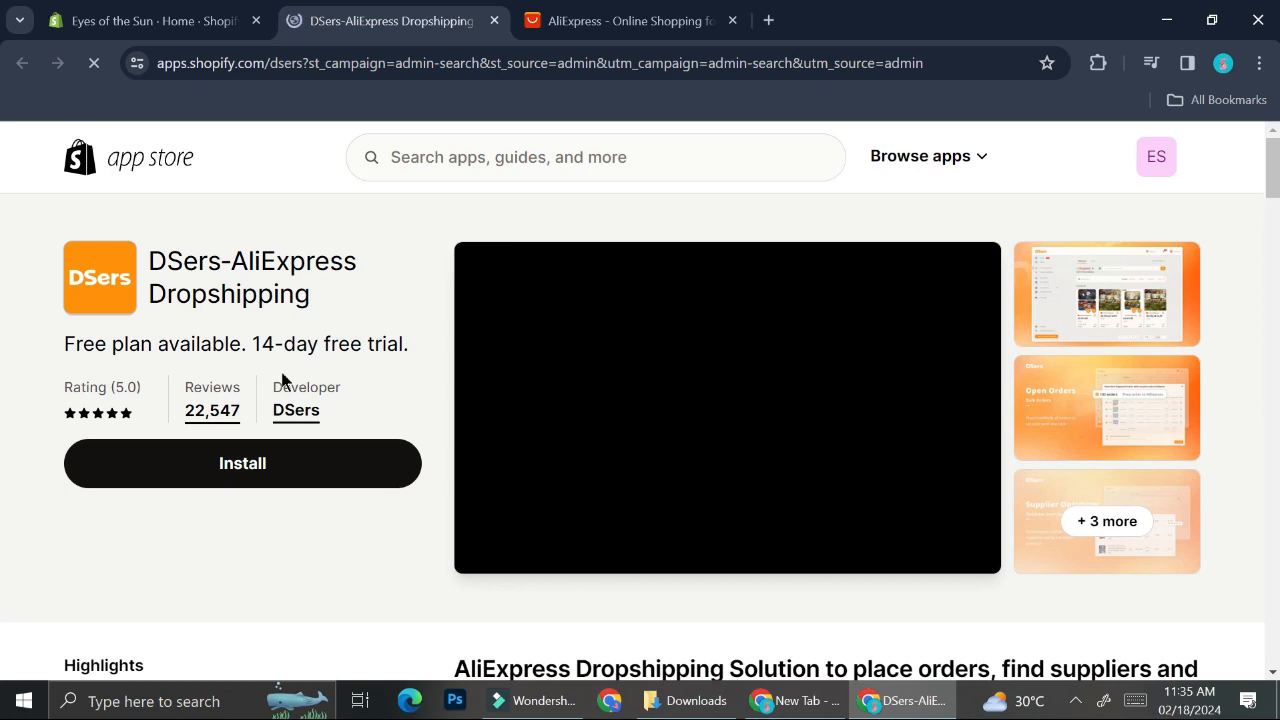
left_click(269, 470)
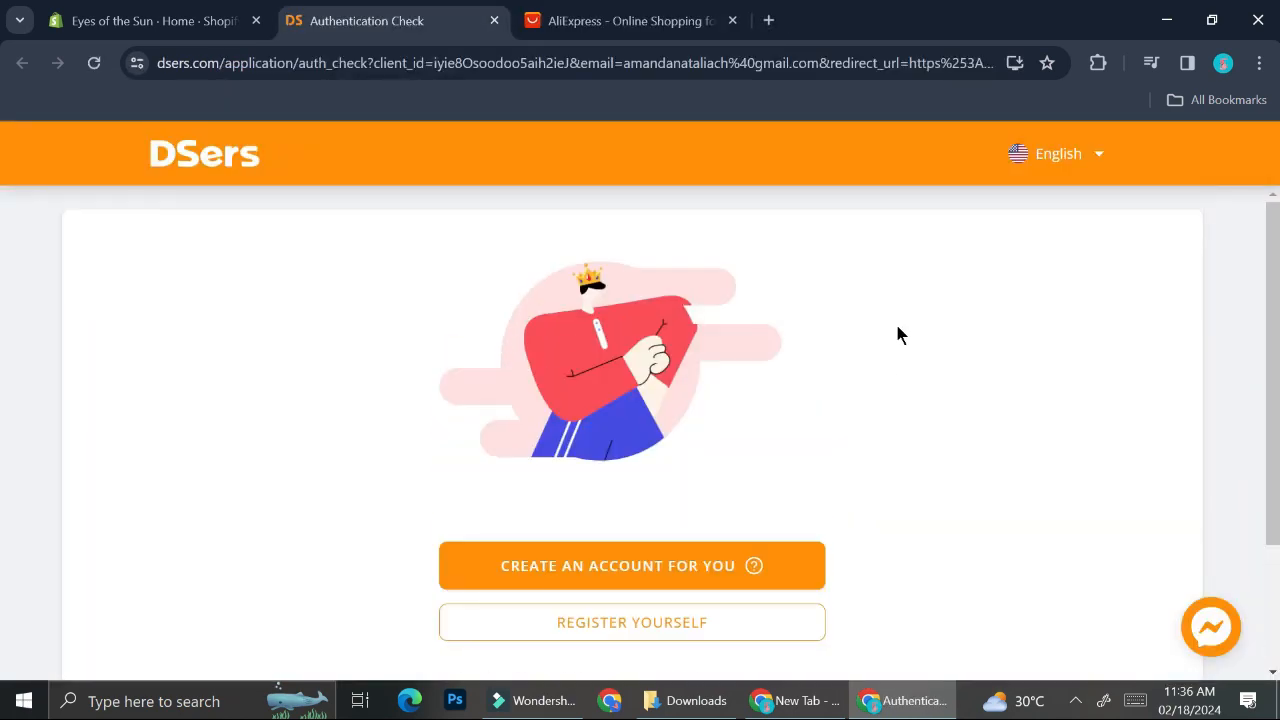
Step: Have DSers create an account automatically and compare the monthly and yearly pricing plans
left_click(733, 568)
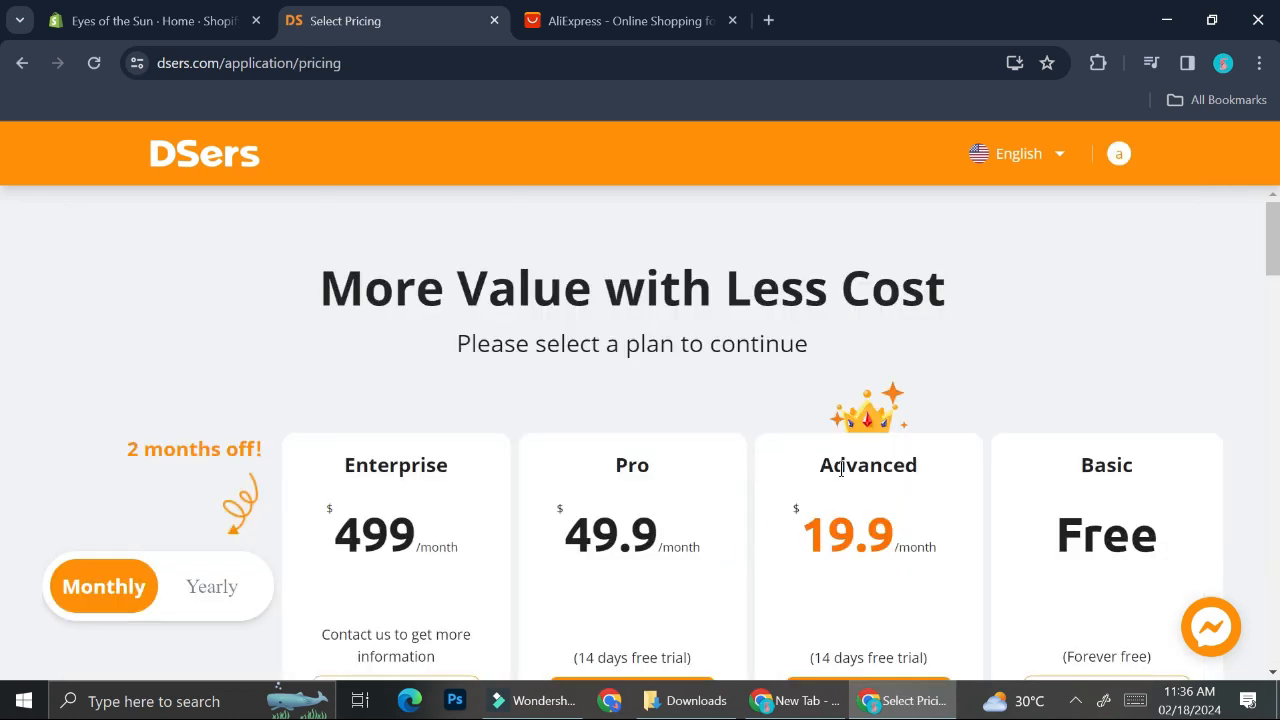
scroll(847, 462, "down", 2)
scroll(847, 463, "up", 2)
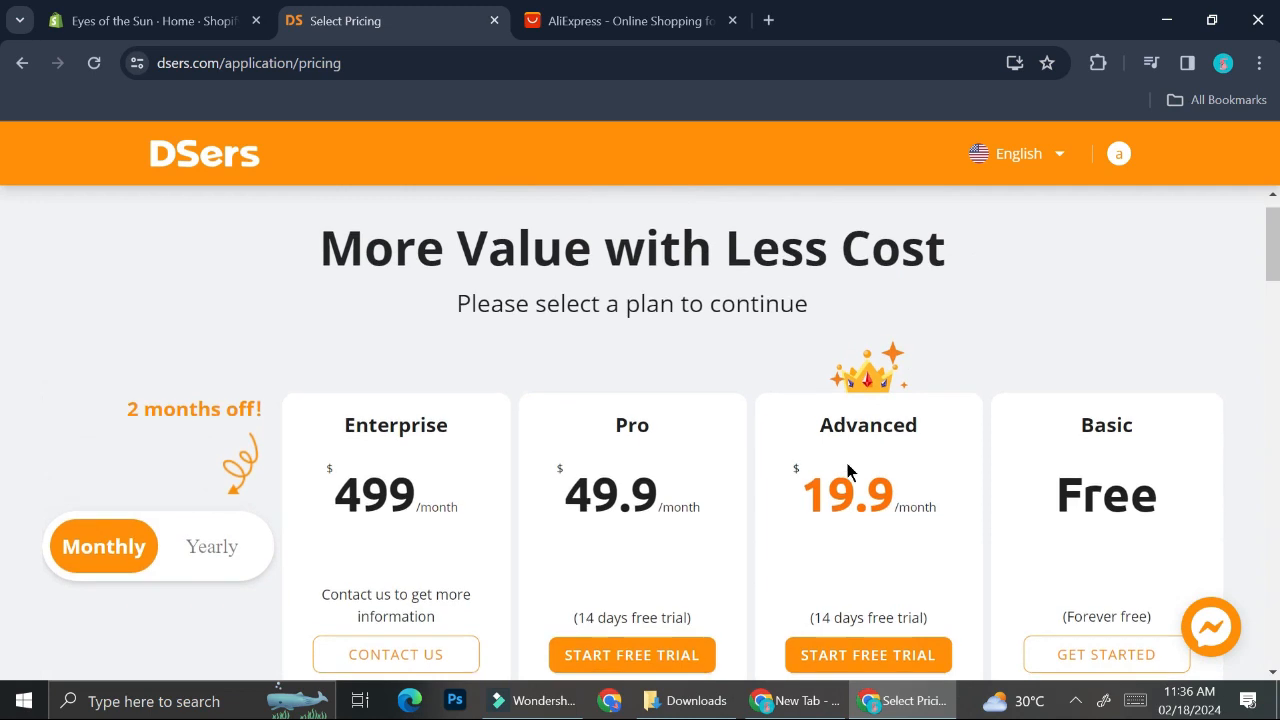
scroll(847, 463, "down", 1)
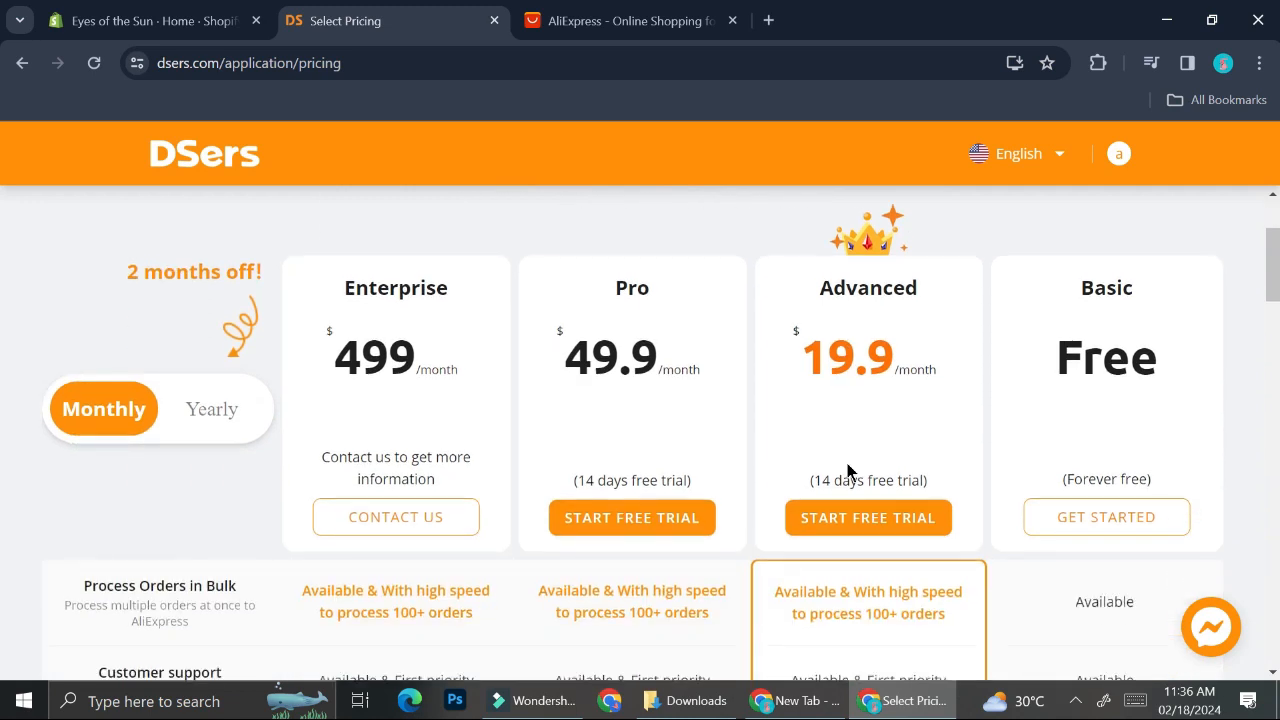
left_click(211, 416)
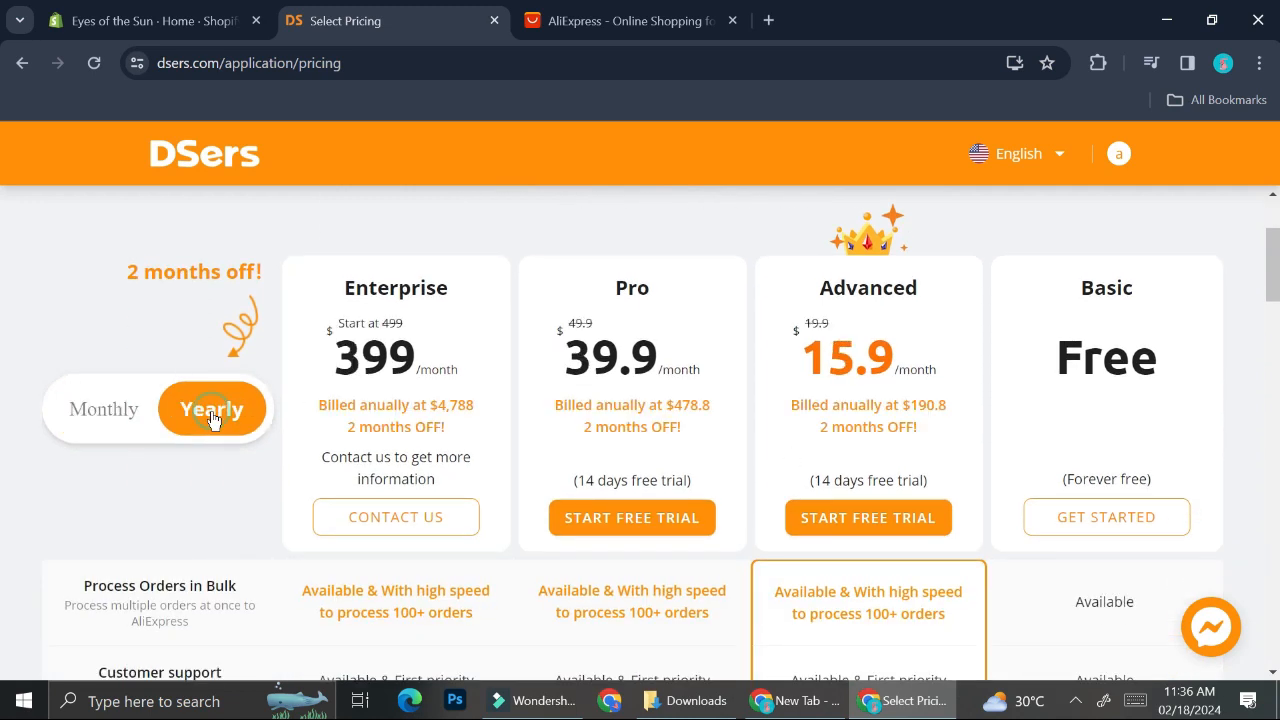
left_click(96, 416)
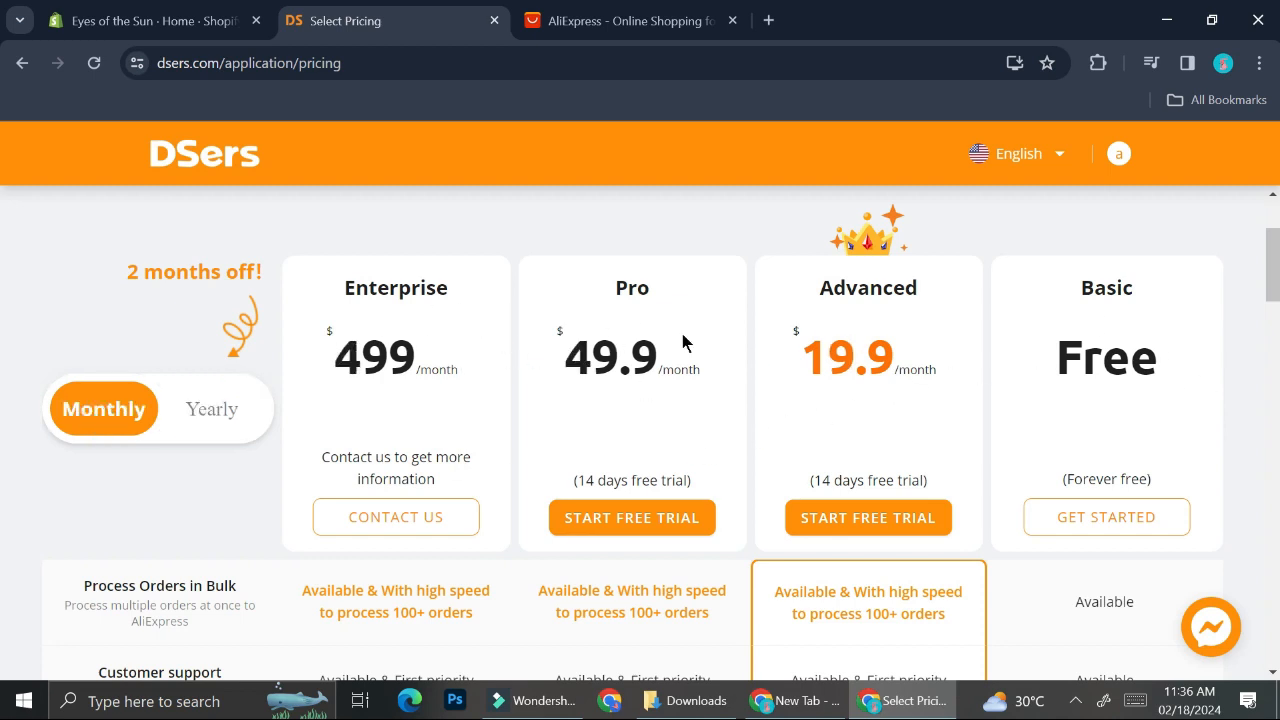
scroll(935, 357, "down", 5)
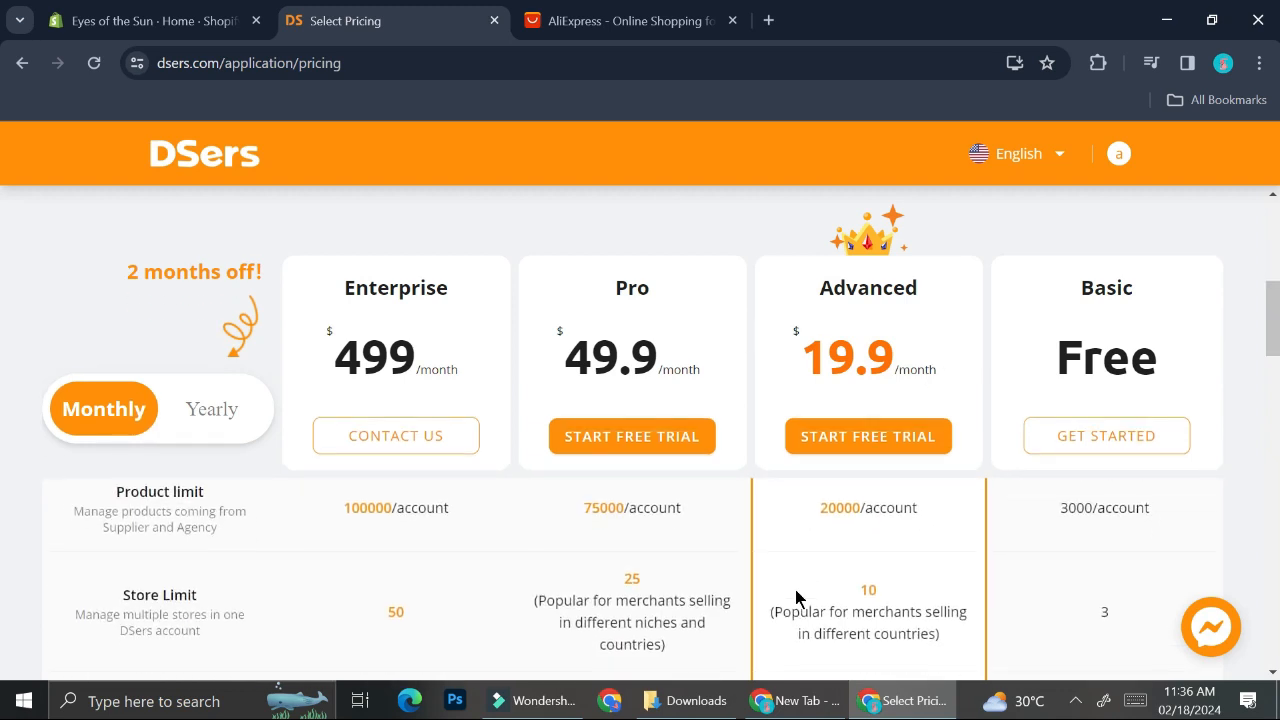
scroll(797, 596, "down", 5)
scroll(796, 590, "down", 5)
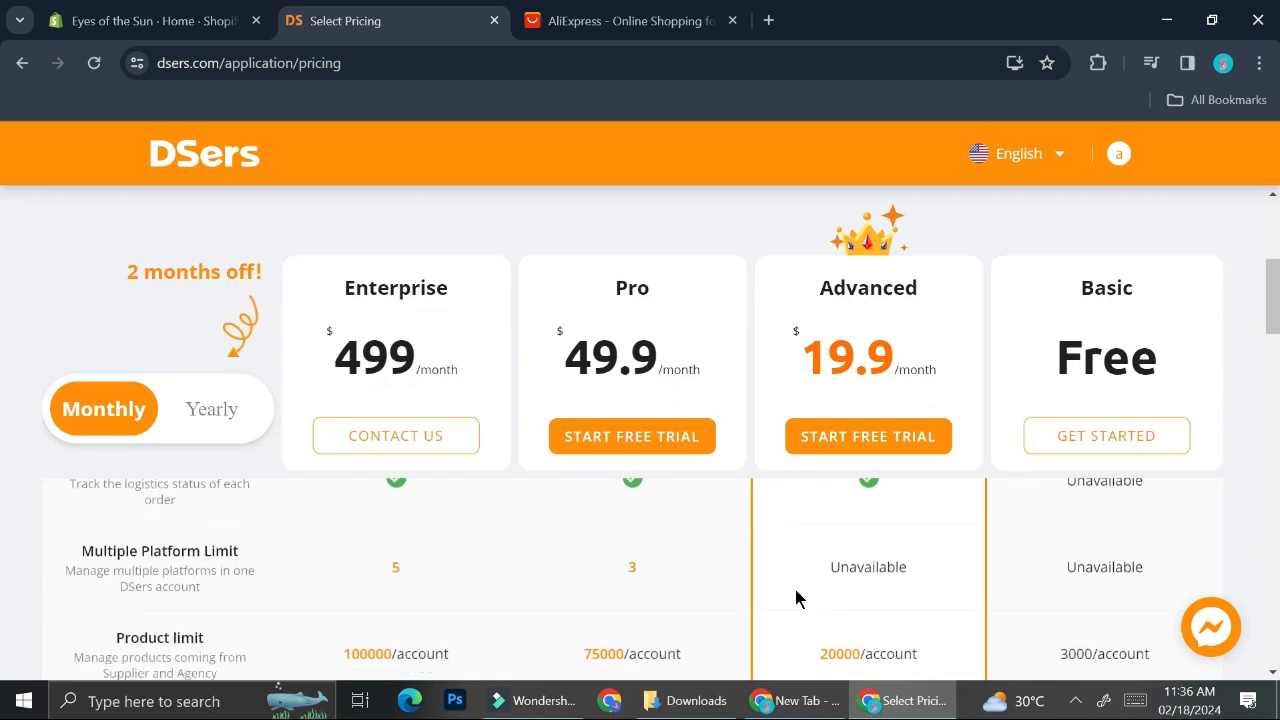
scroll(796, 597, "down", 4)
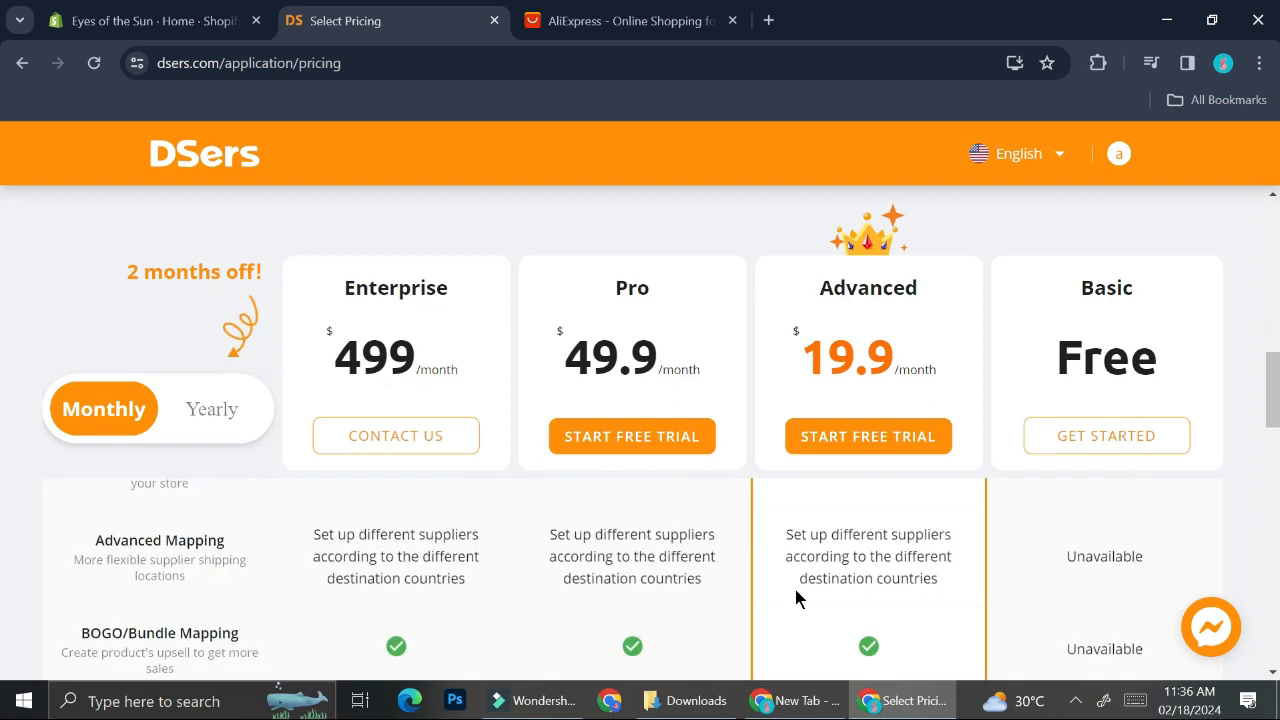
scroll(796, 597, "up", 5)
scroll(796, 597, "up", 5)
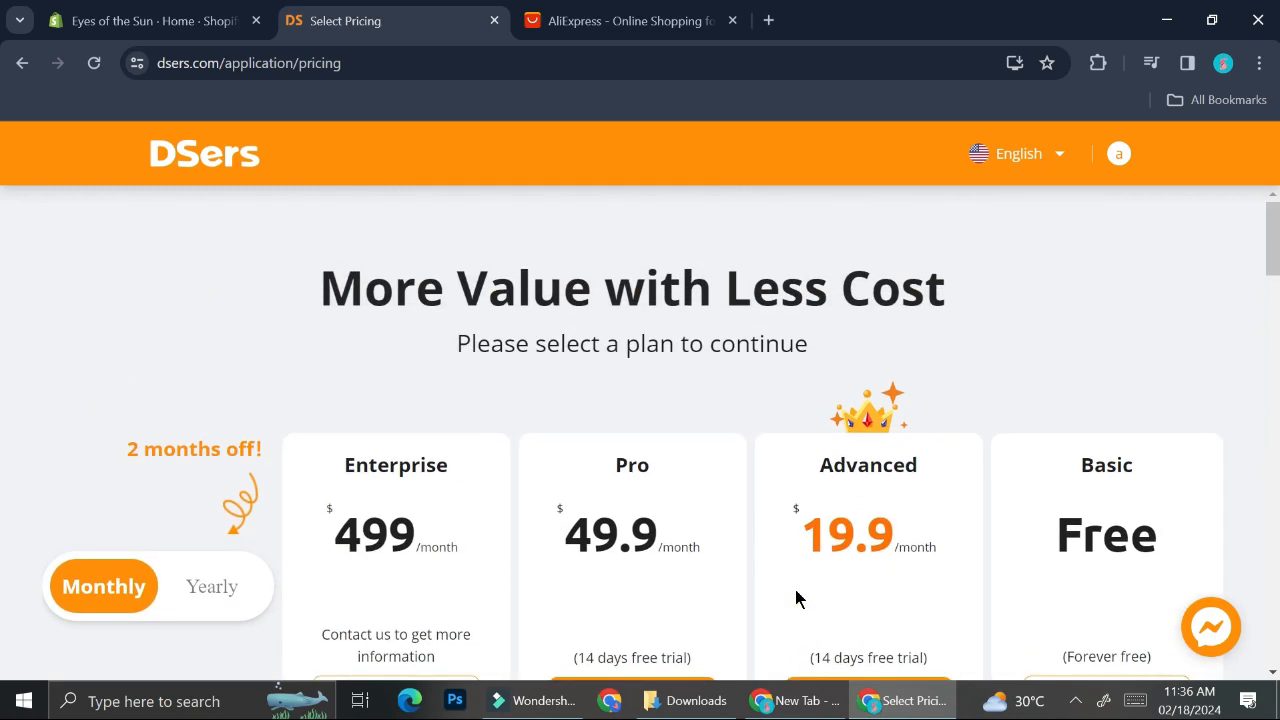
scroll(1046, 428, "down", 2)
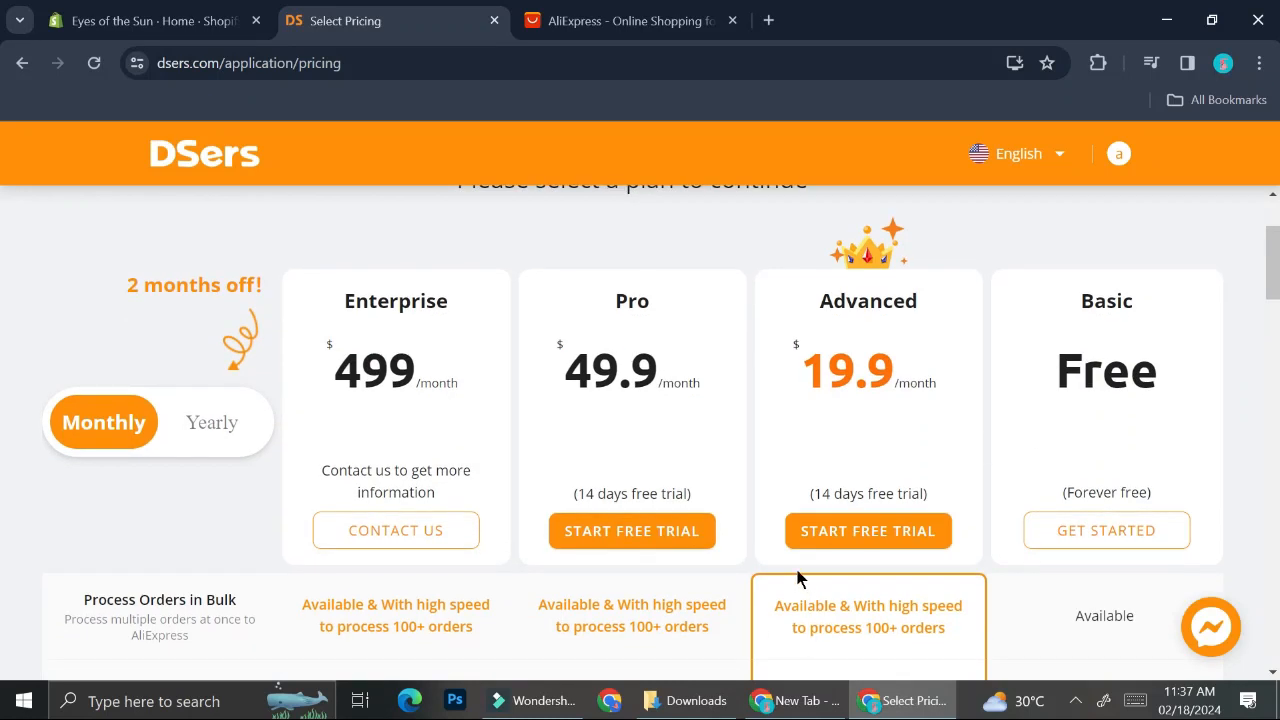
Step: Choose the free Basic plan and link and authorize DSers to AliExpress by logging in
left_click(1125, 532)
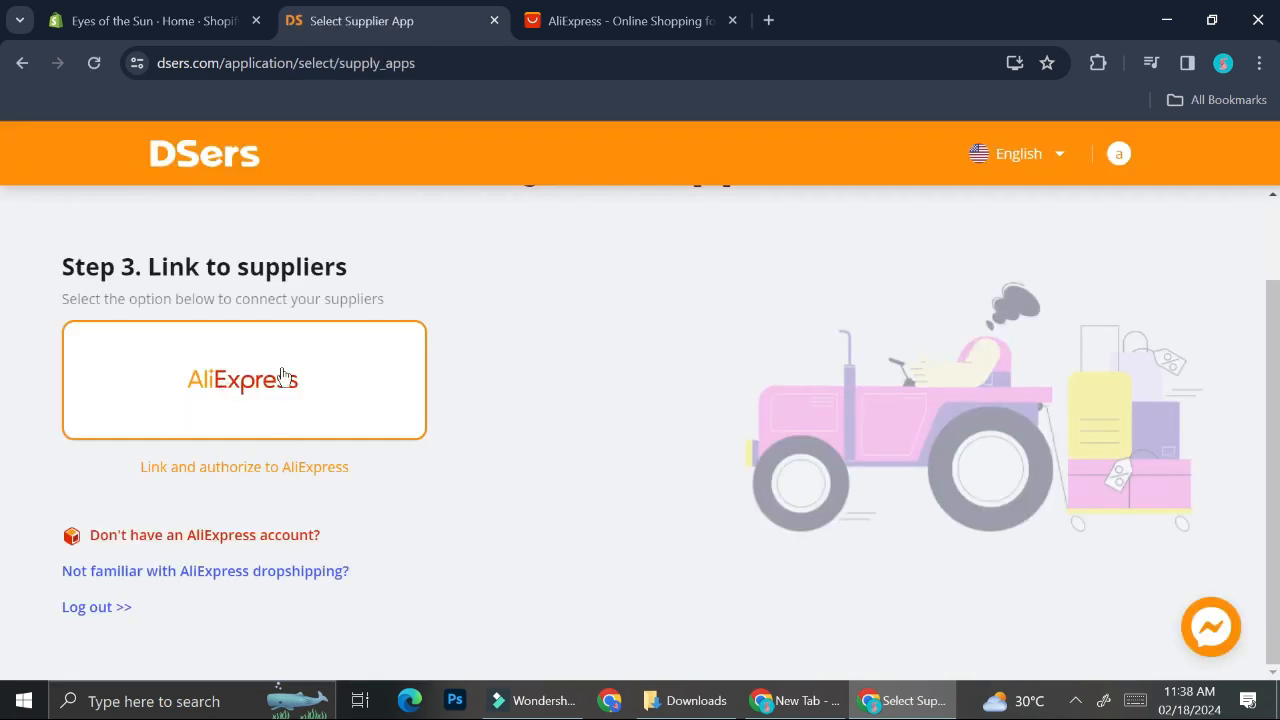
left_click(283, 400)
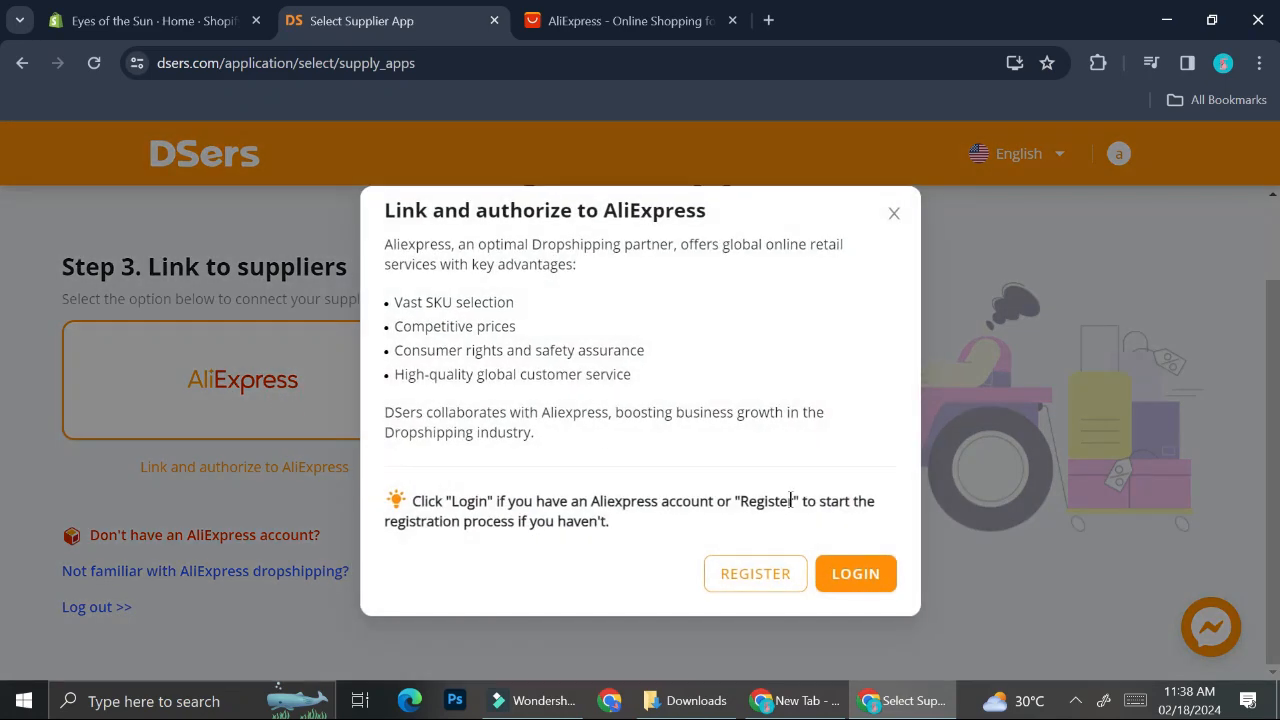
left_click(836, 573)
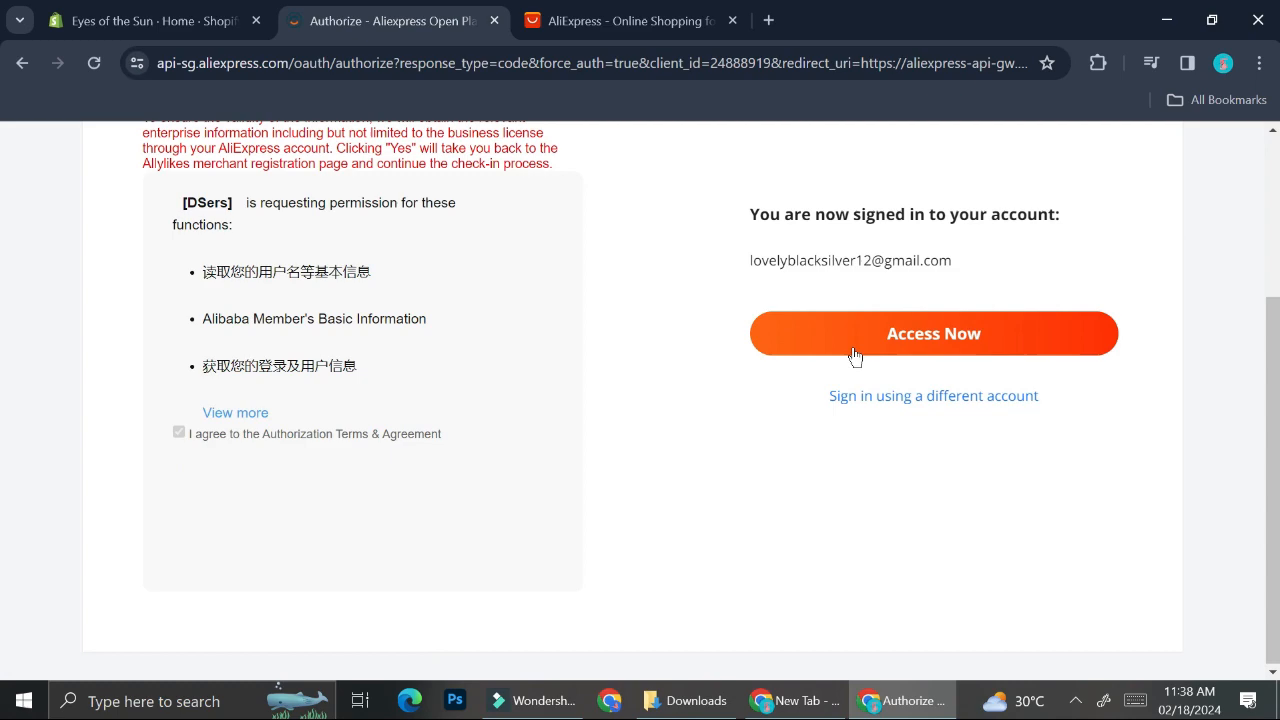
left_click(848, 347)
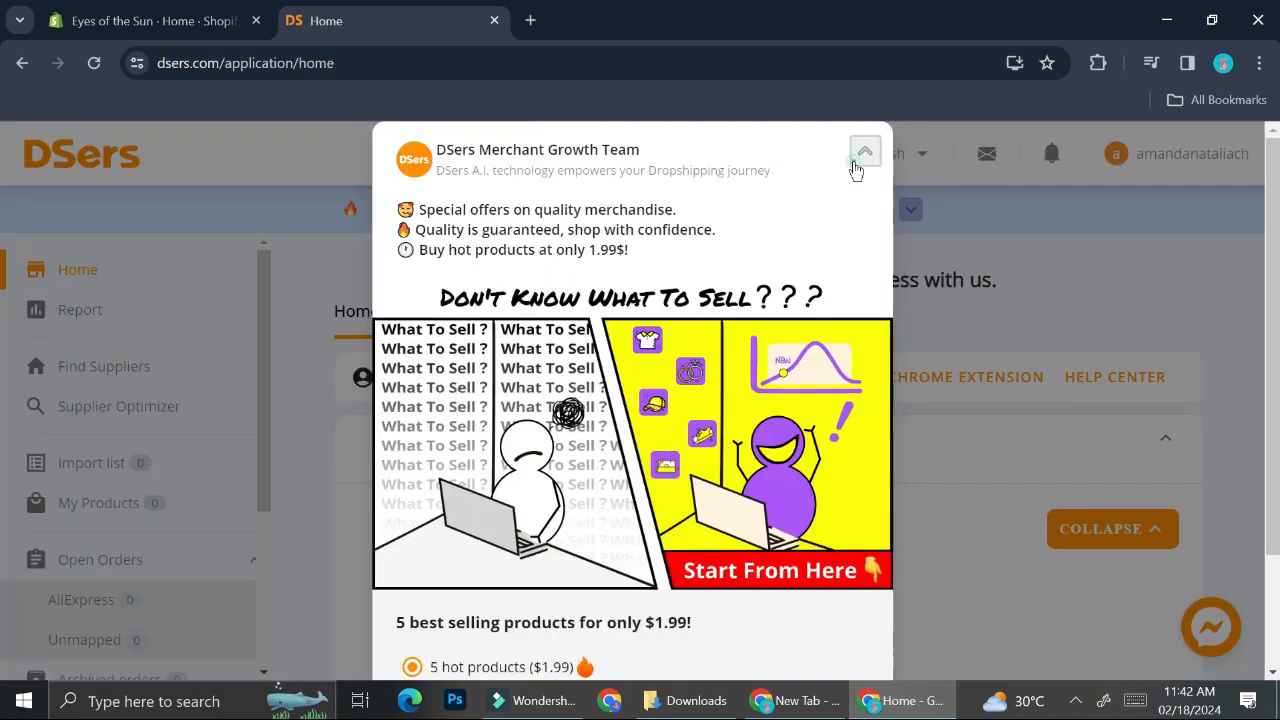
Step: Close the promotion popup and add the DSers - AliExpress.com Product Importer extension to Chrome
left_click(855, 155)
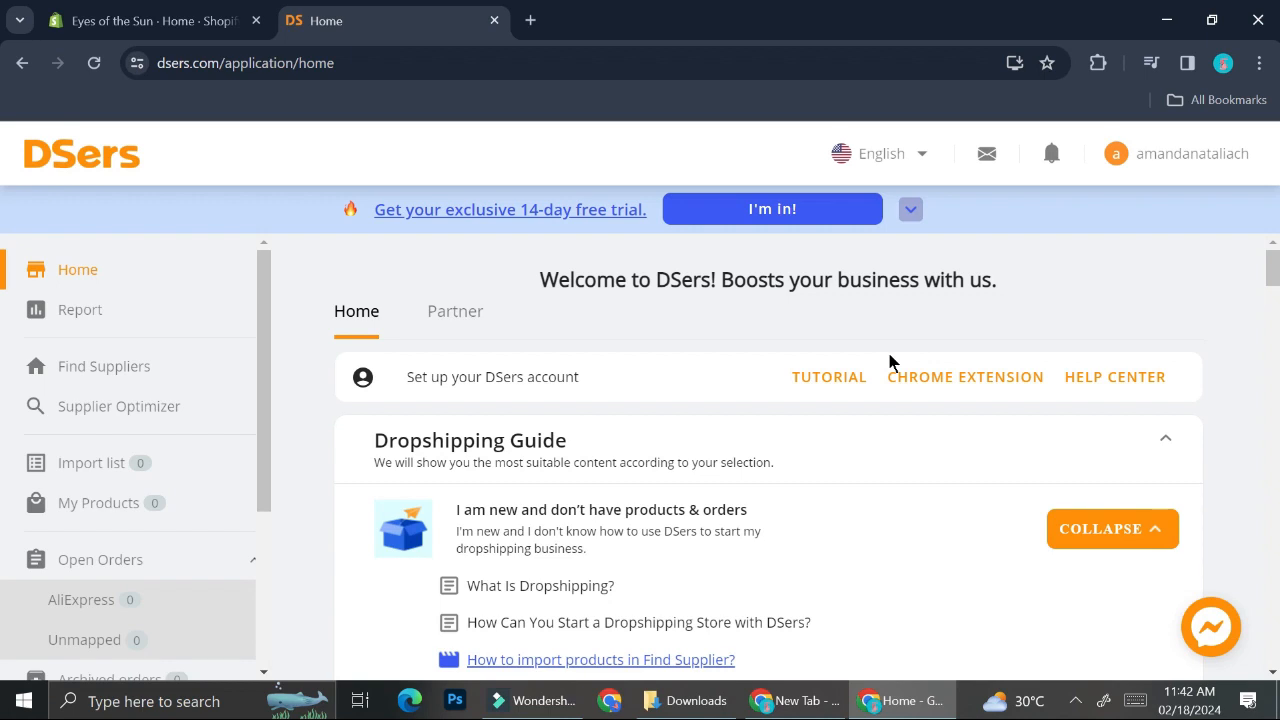
left_click(923, 379)
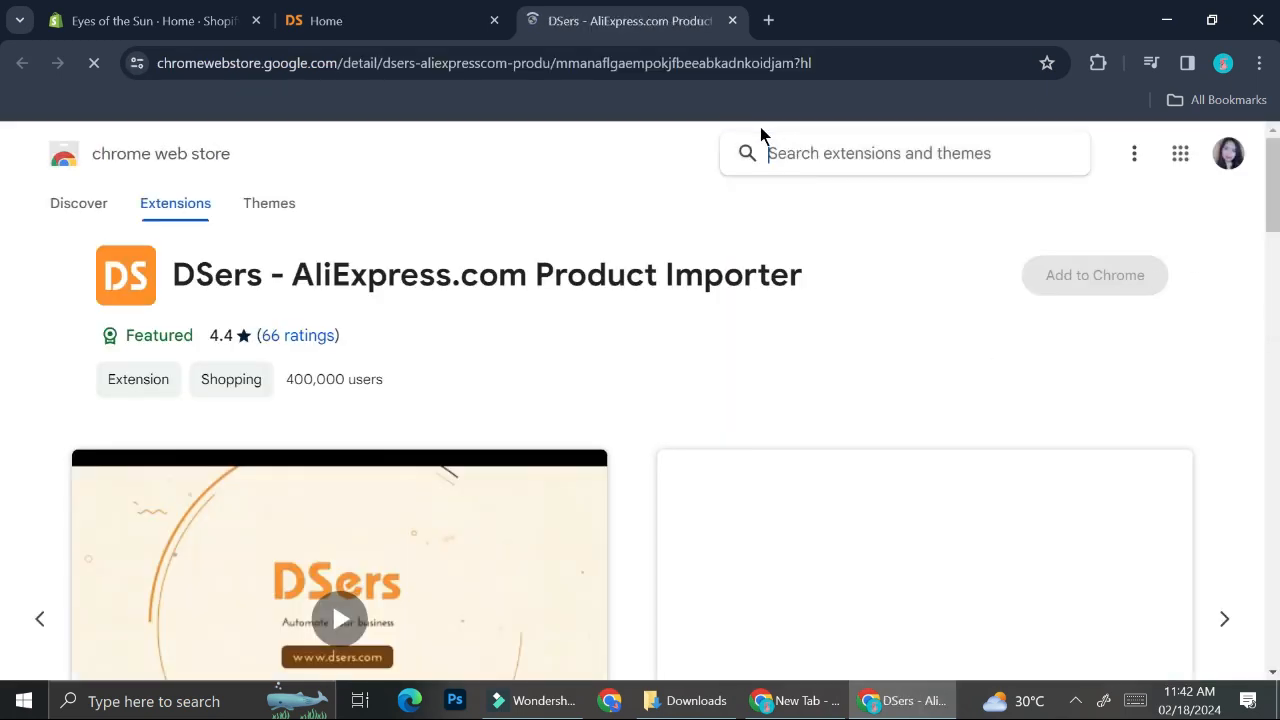
left_click(1110, 283)
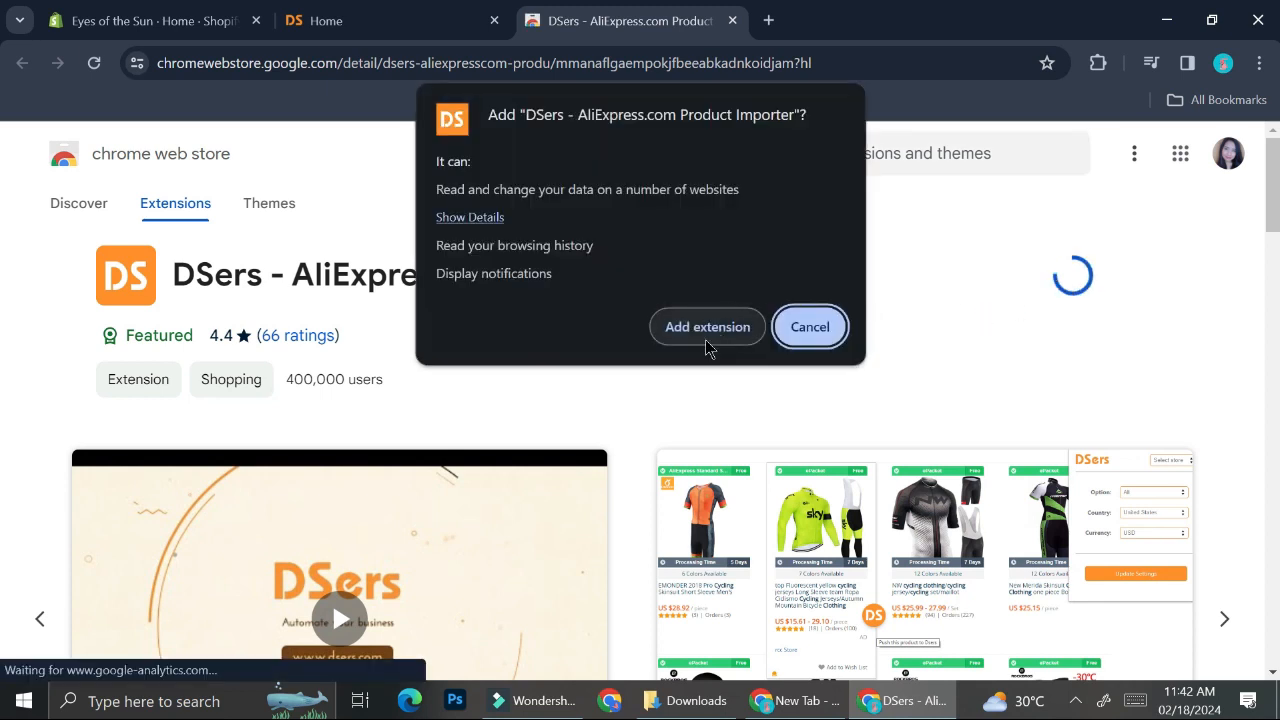
left_click(706, 330)
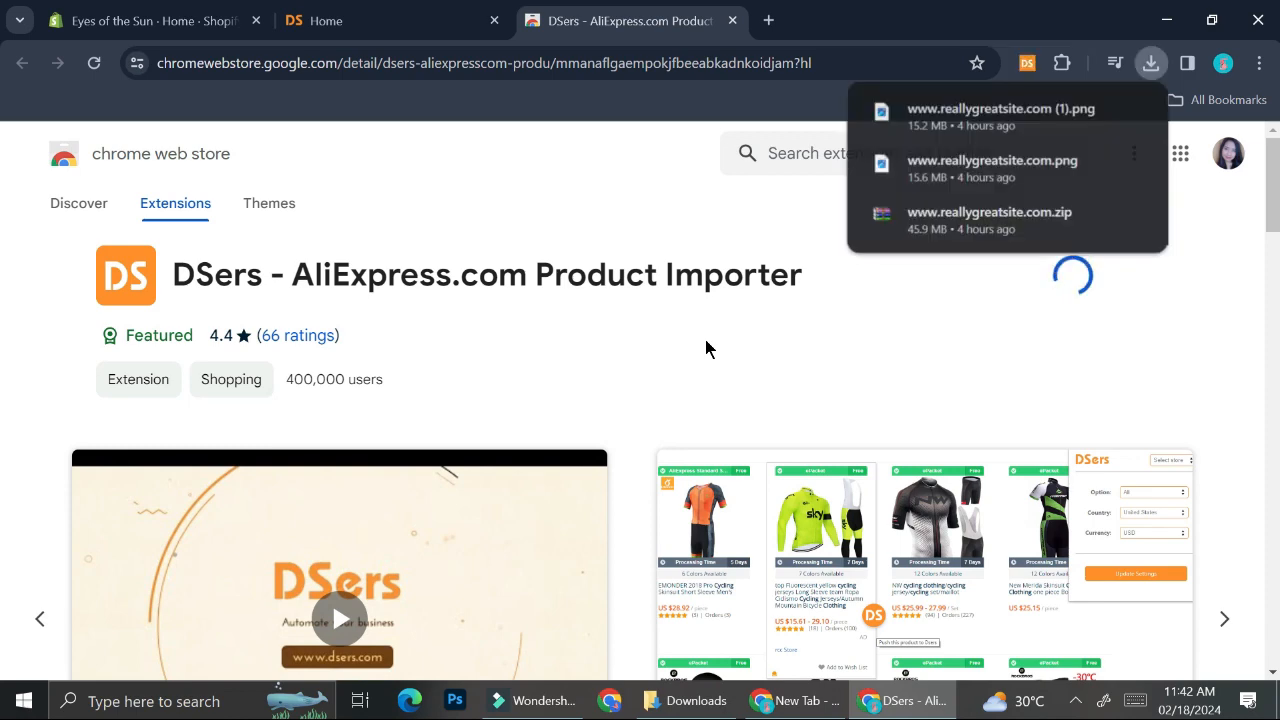
left_click(682, 224)
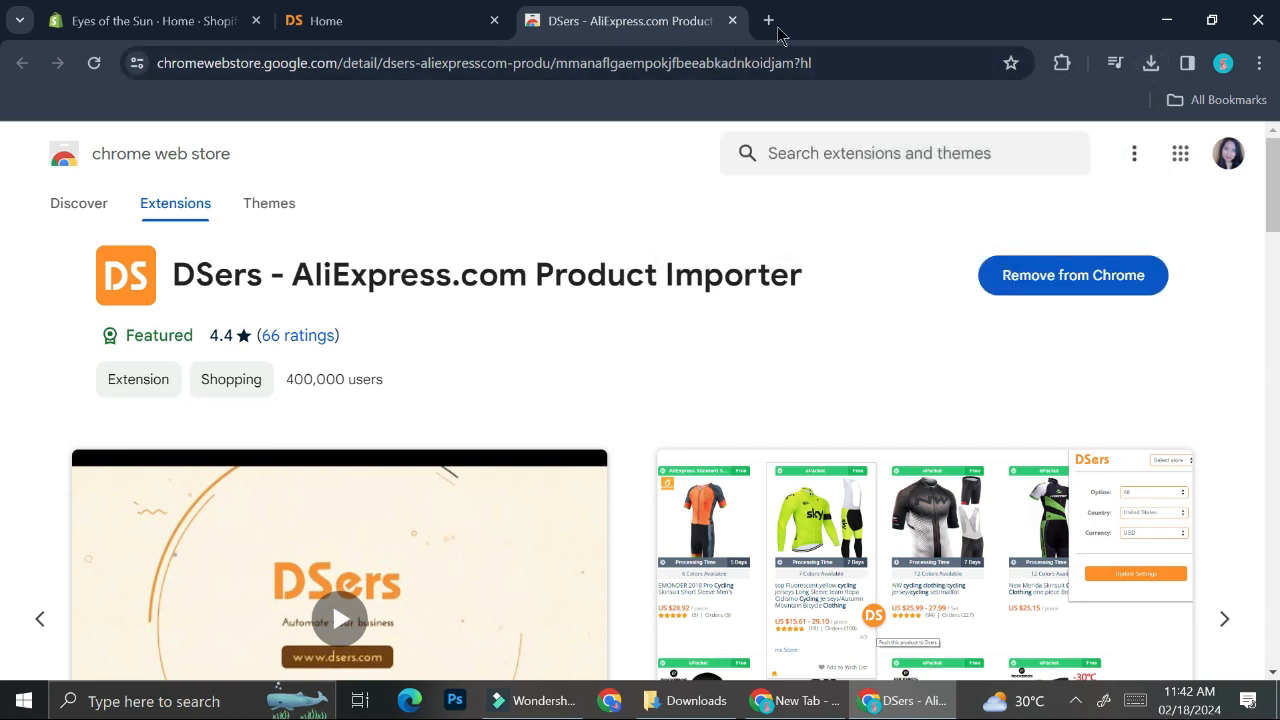
Step: Open aliexpress.com in a new browser tab
left_click(390, 14)
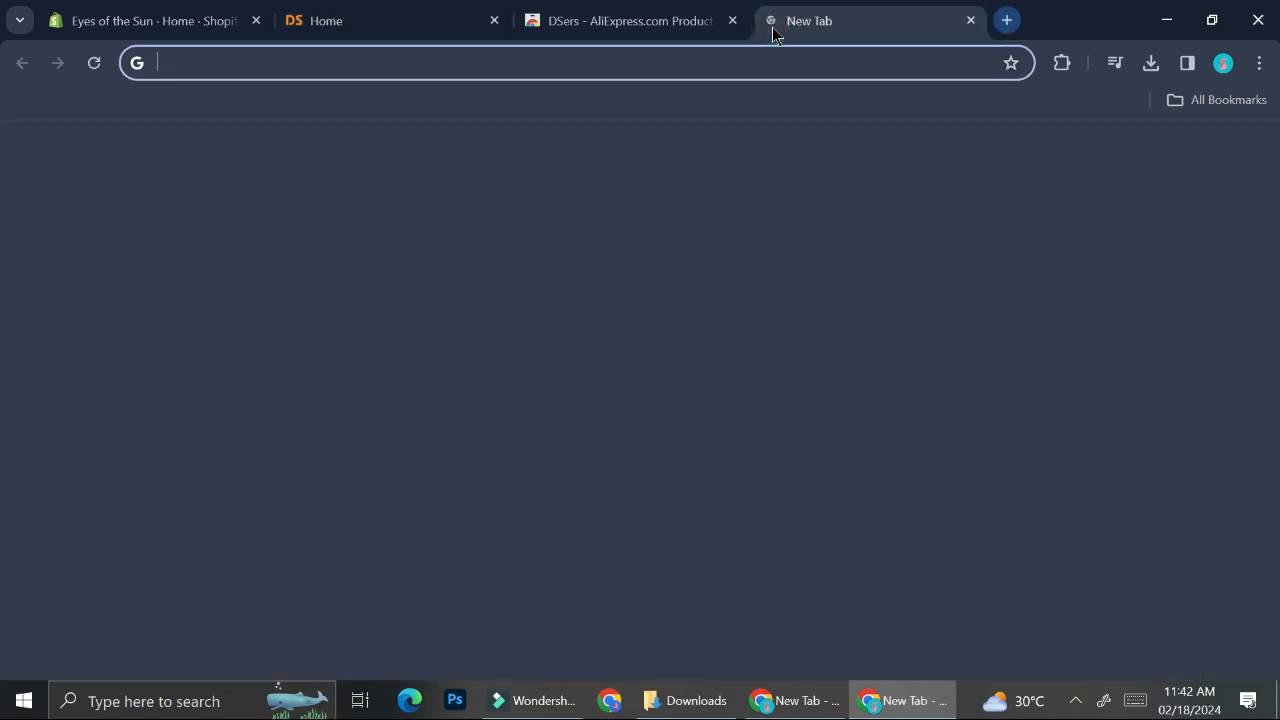
left_click(768, 20)
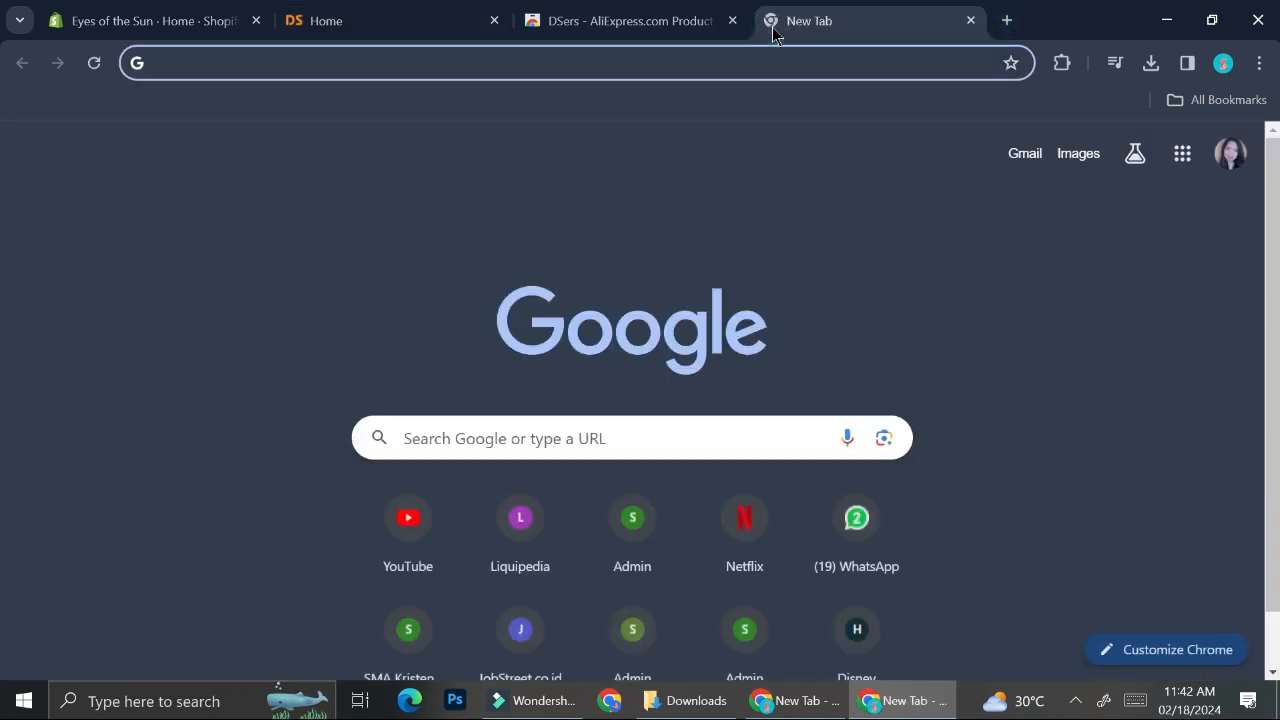
type("ali")
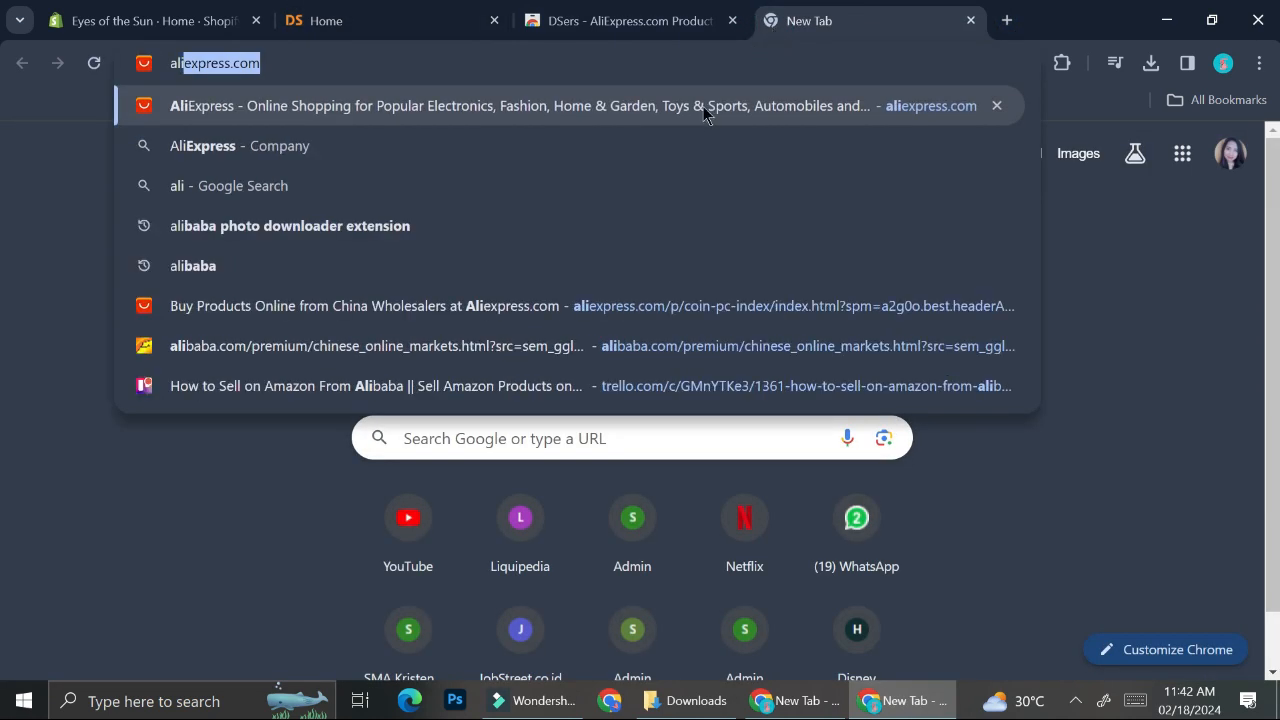
left_click(700, 112)
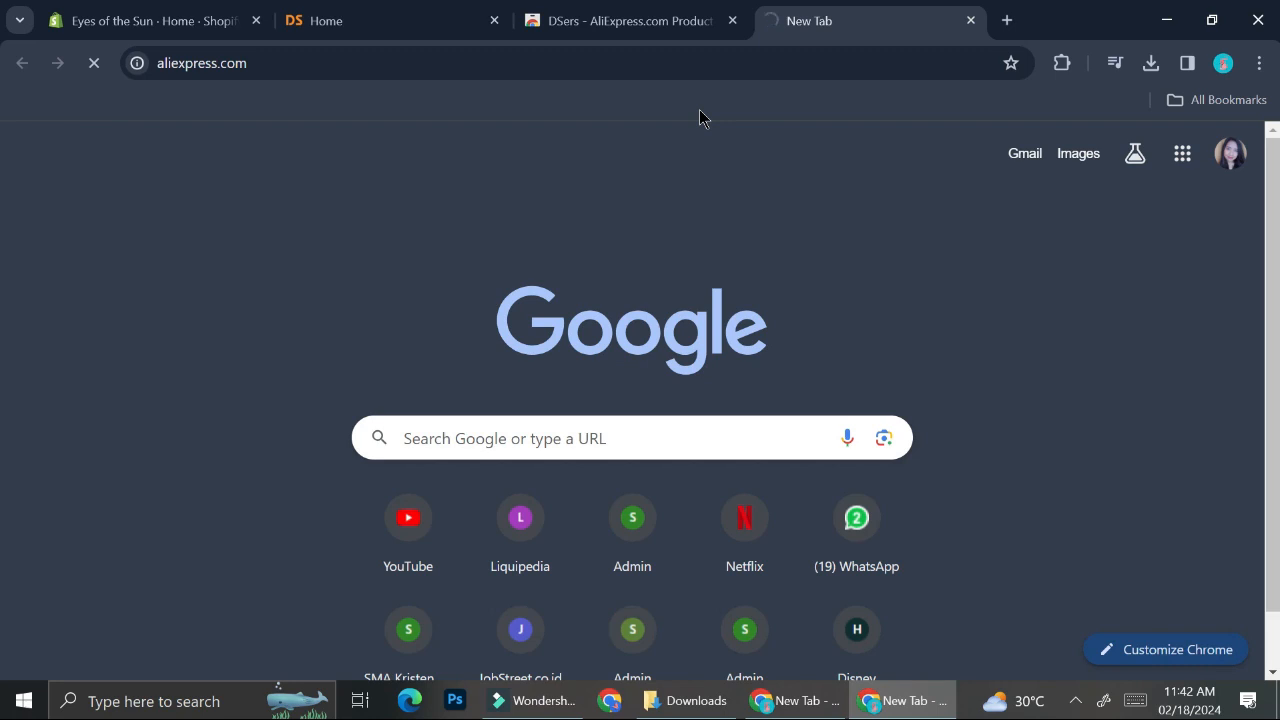
Step: Search AliExpress for "rings for woman" and scroll through the product results
left_click(514, 158)
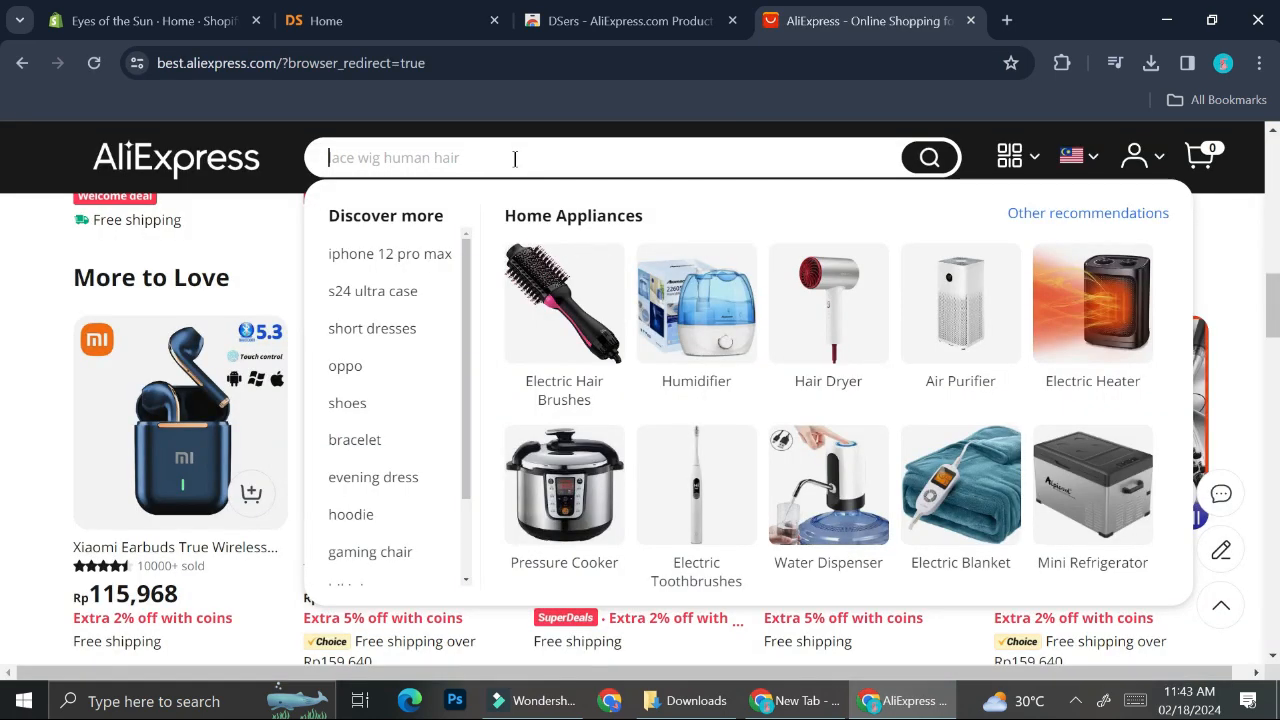
left_click(514, 158)
type("ring")
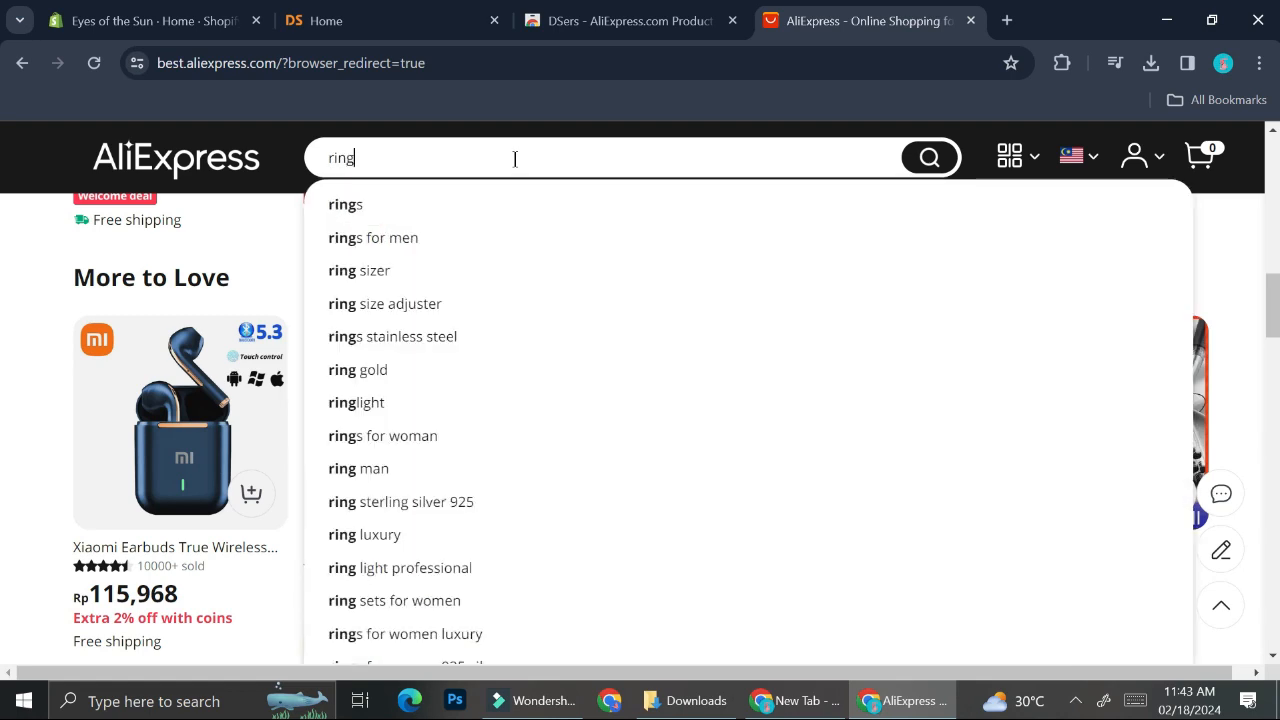
left_click(382, 436)
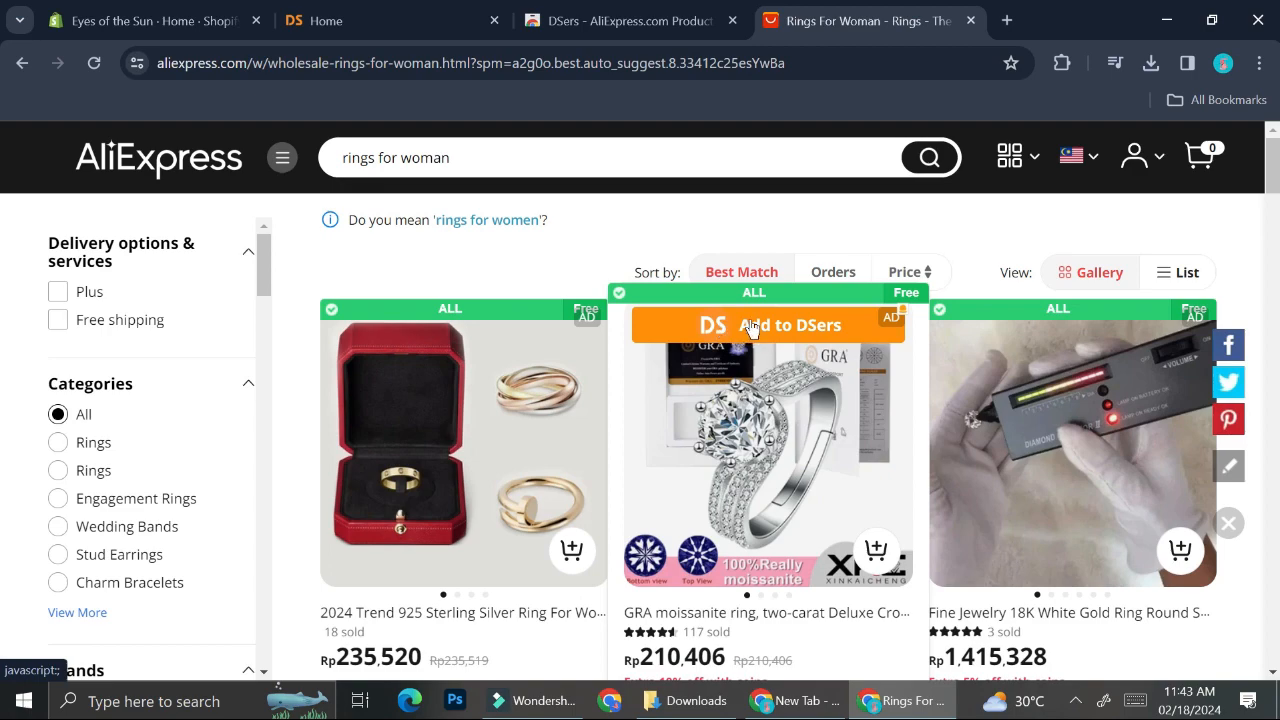
scroll(750, 326, "down", 1)
scroll(752, 328, "down", 5)
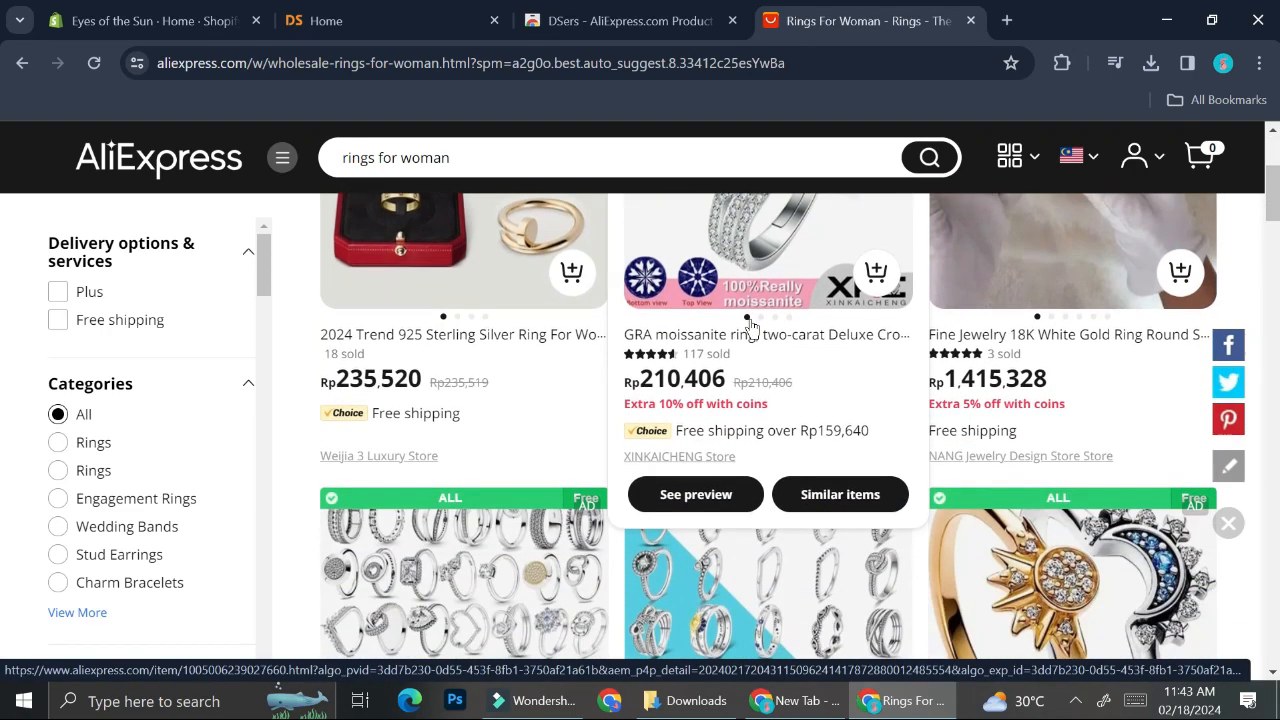
scroll(752, 328, "down", 2)
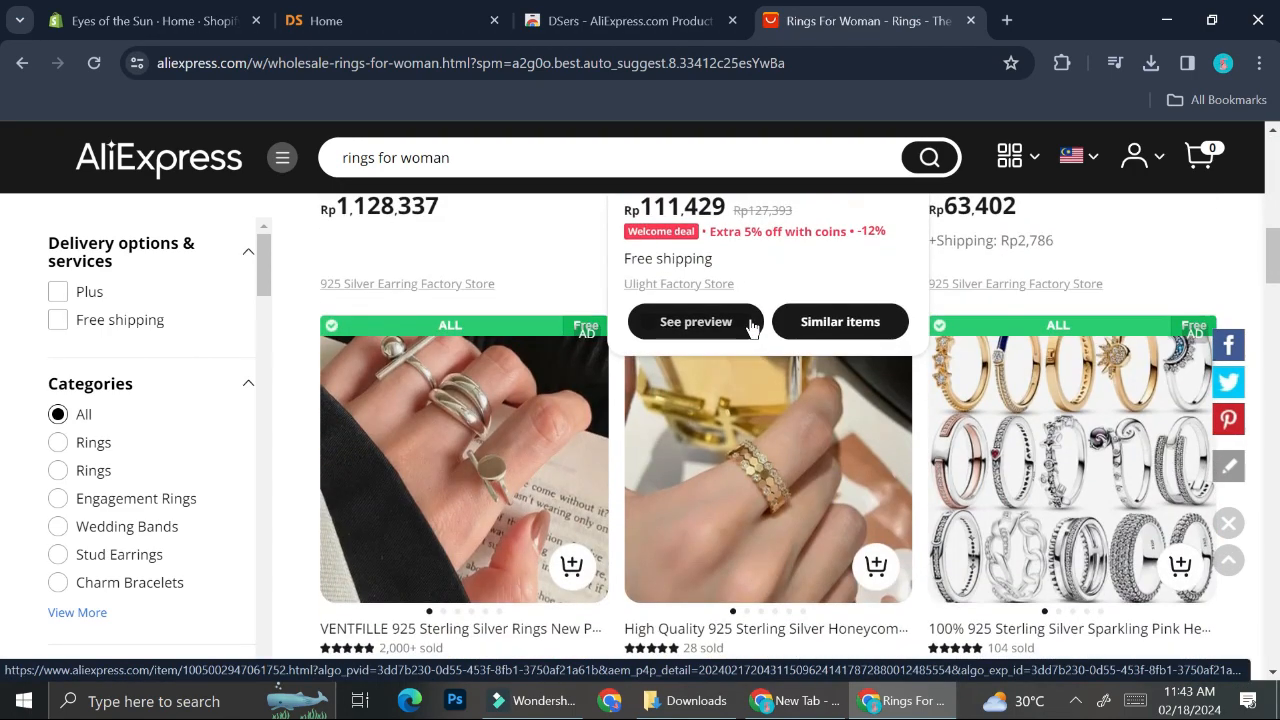
scroll(750, 325, "up", 1)
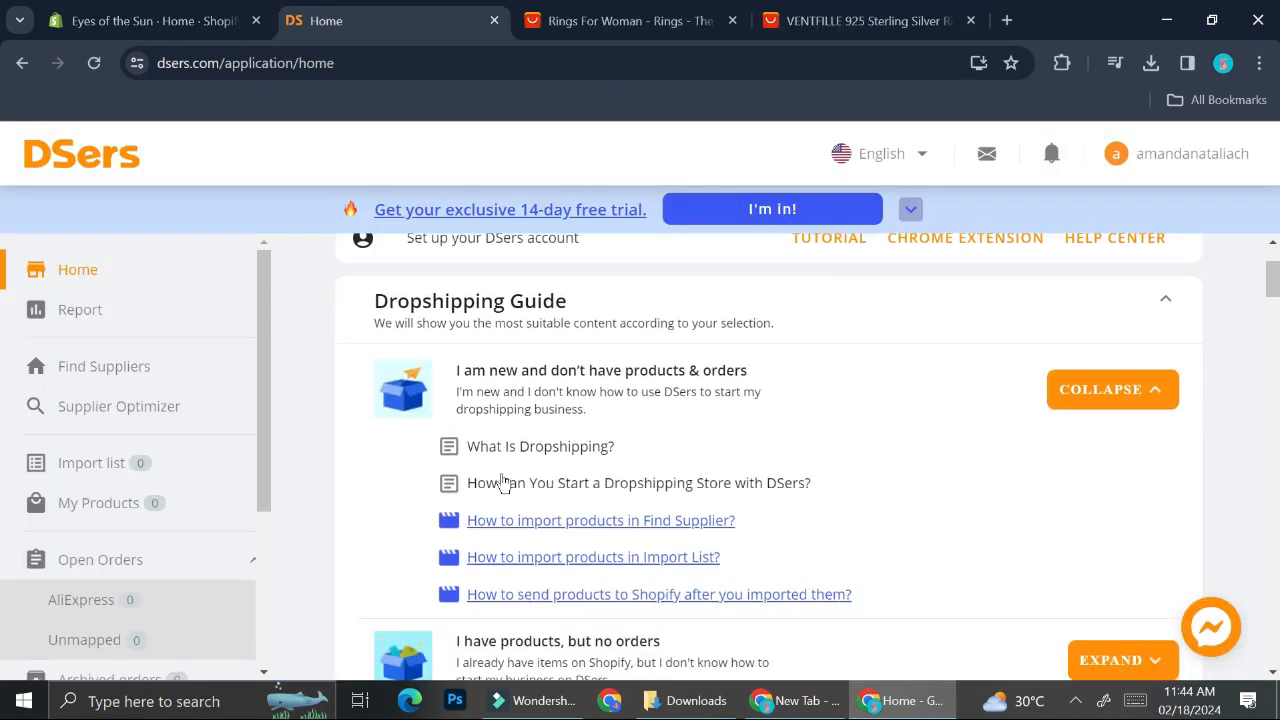
scroll(505, 483, "down", 1)
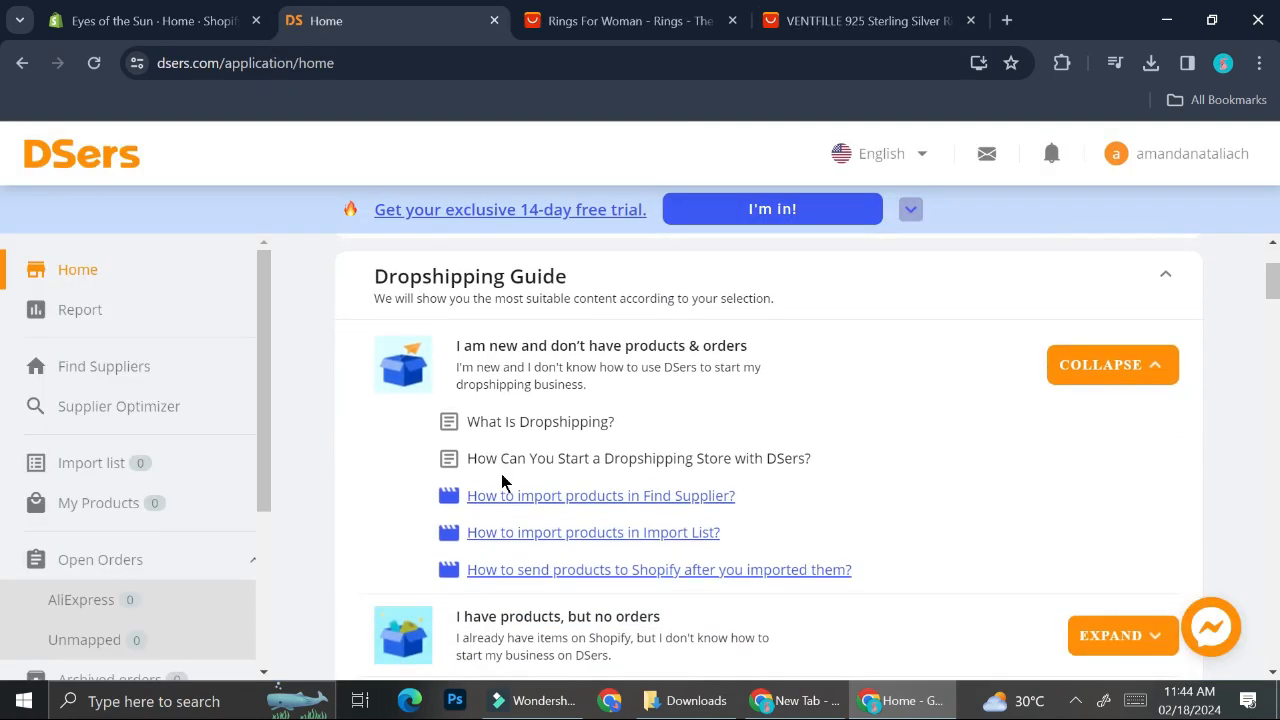
Step: In DSers Find Suppliers, search AliExpress products for "rings for woman"
scroll(503, 480, "up", 1)
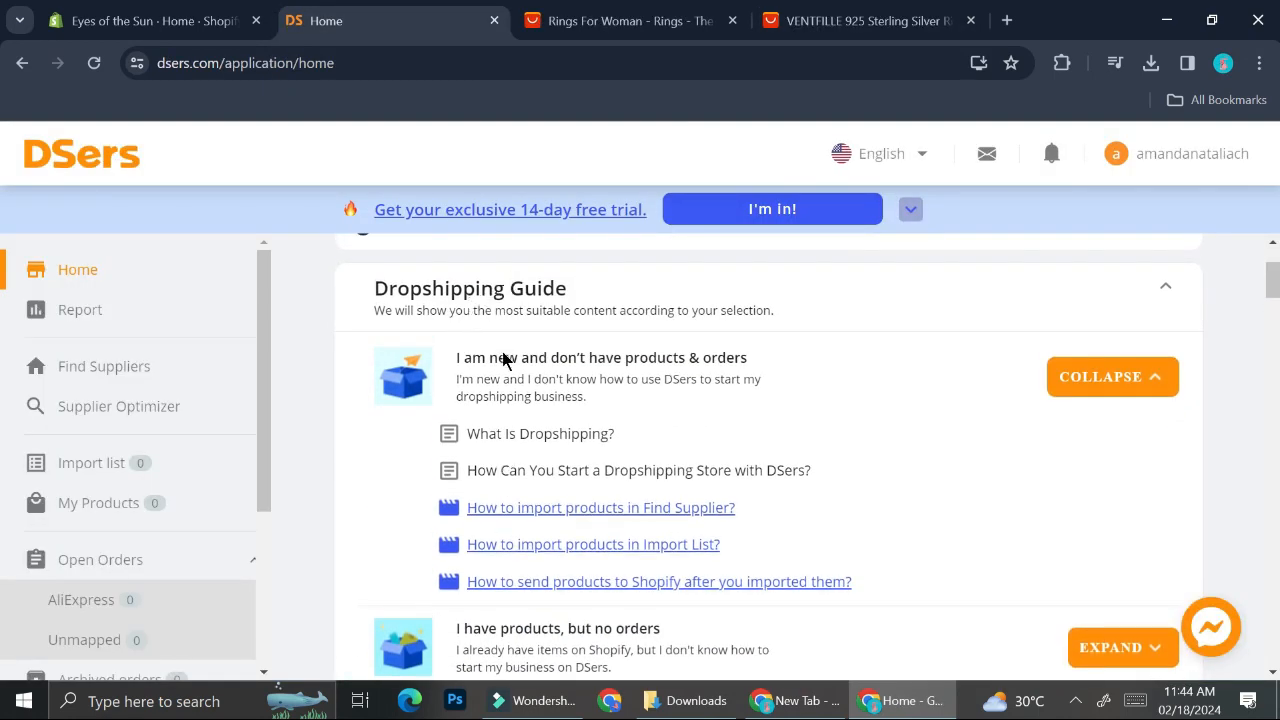
scroll(511, 374, "down", 2)
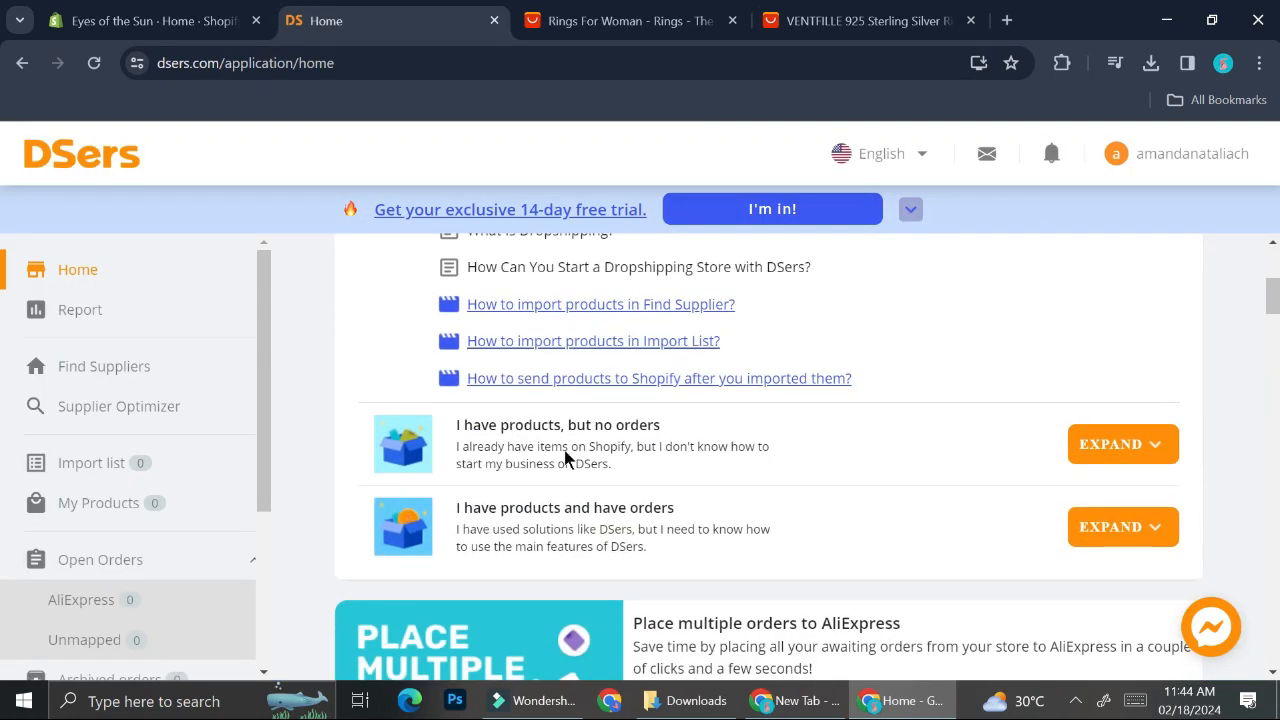
scroll(565, 455, "down", 3)
scroll(563, 456, "down", 1)
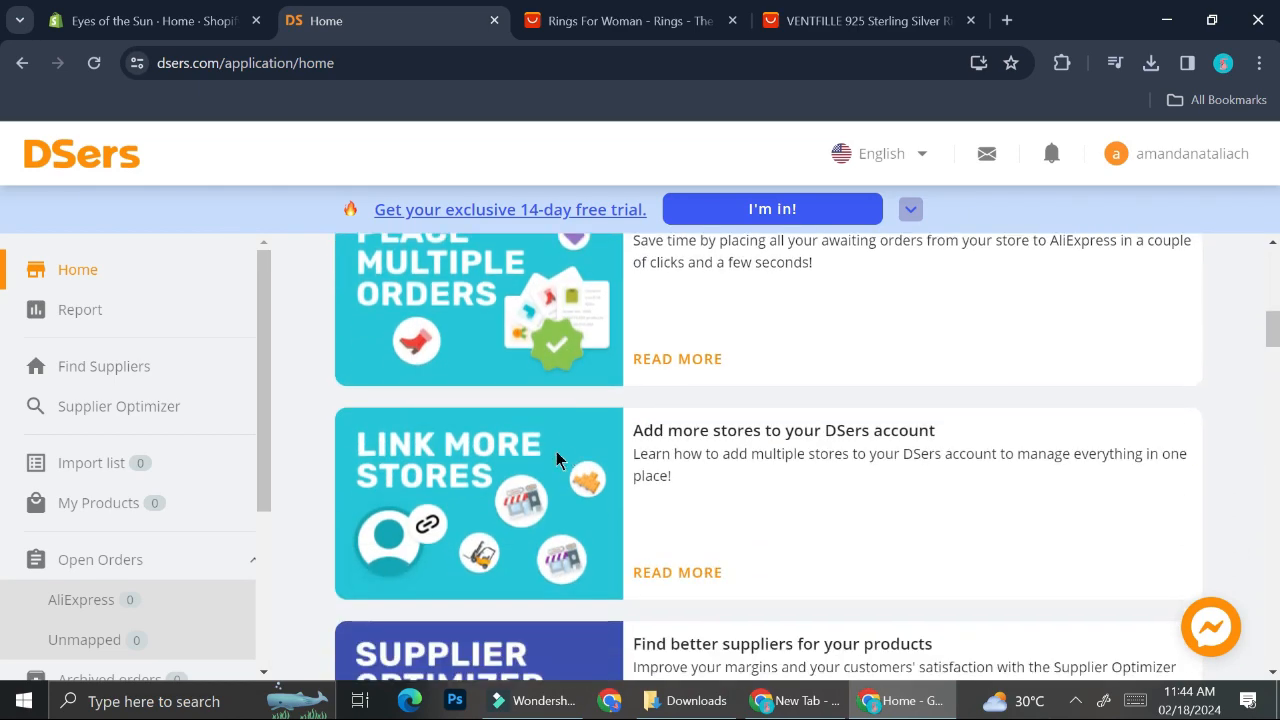
left_click(104, 366)
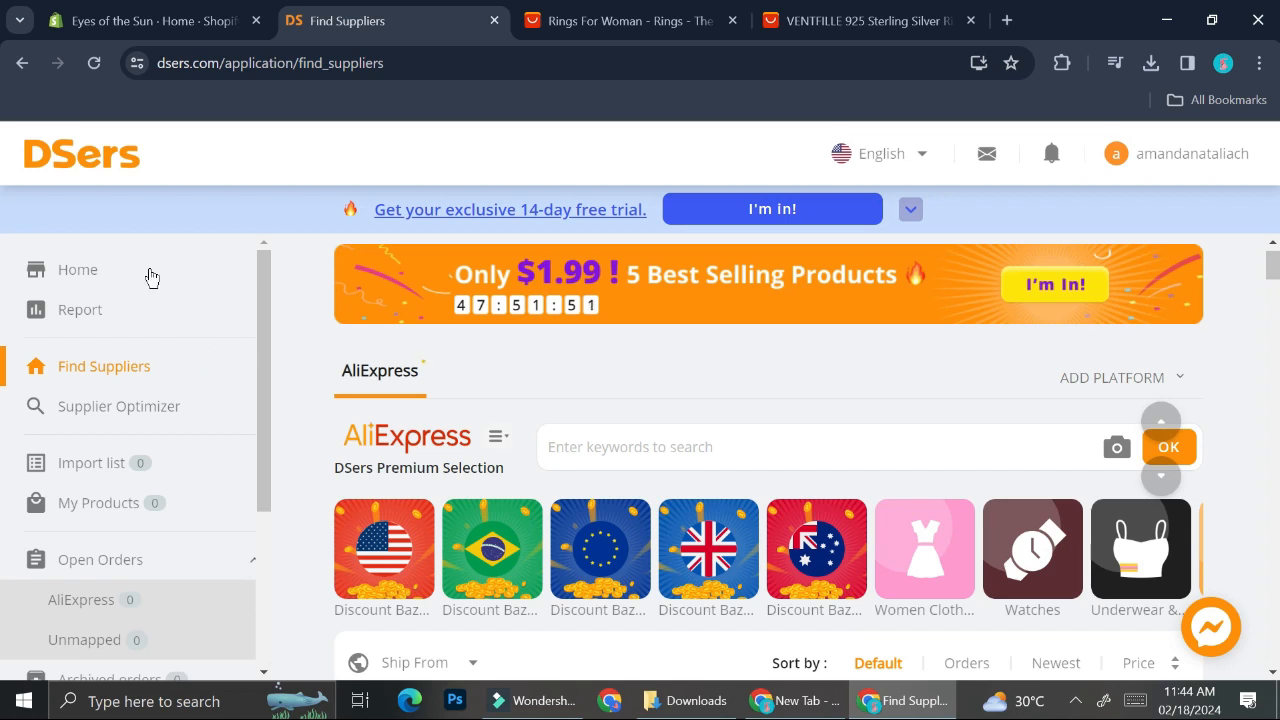
left_click(114, 378)
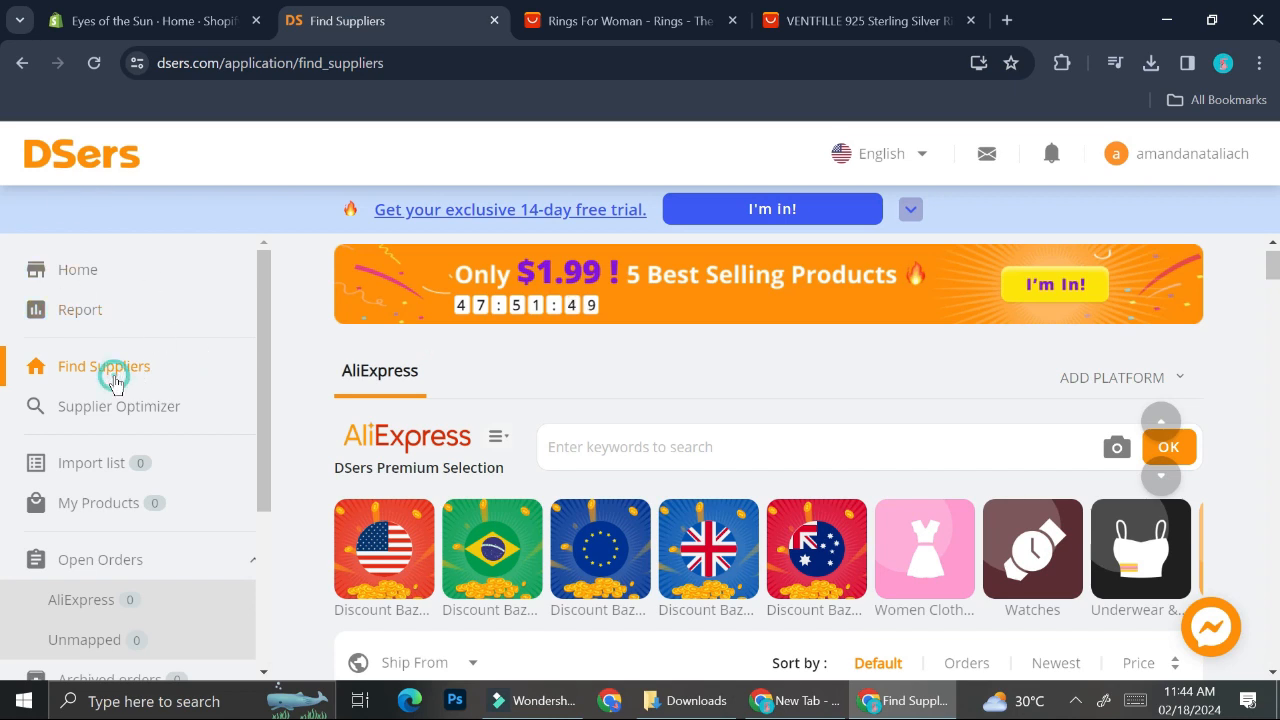
left_click(617, 440)
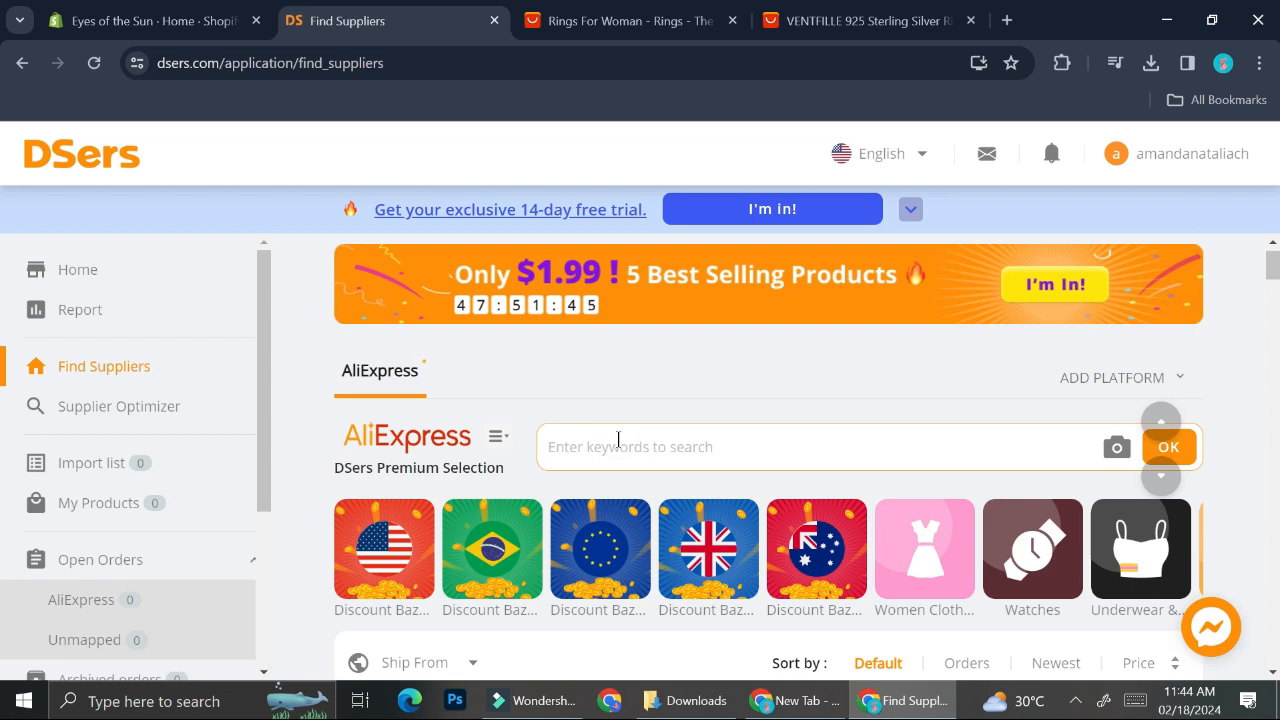
type("rin")
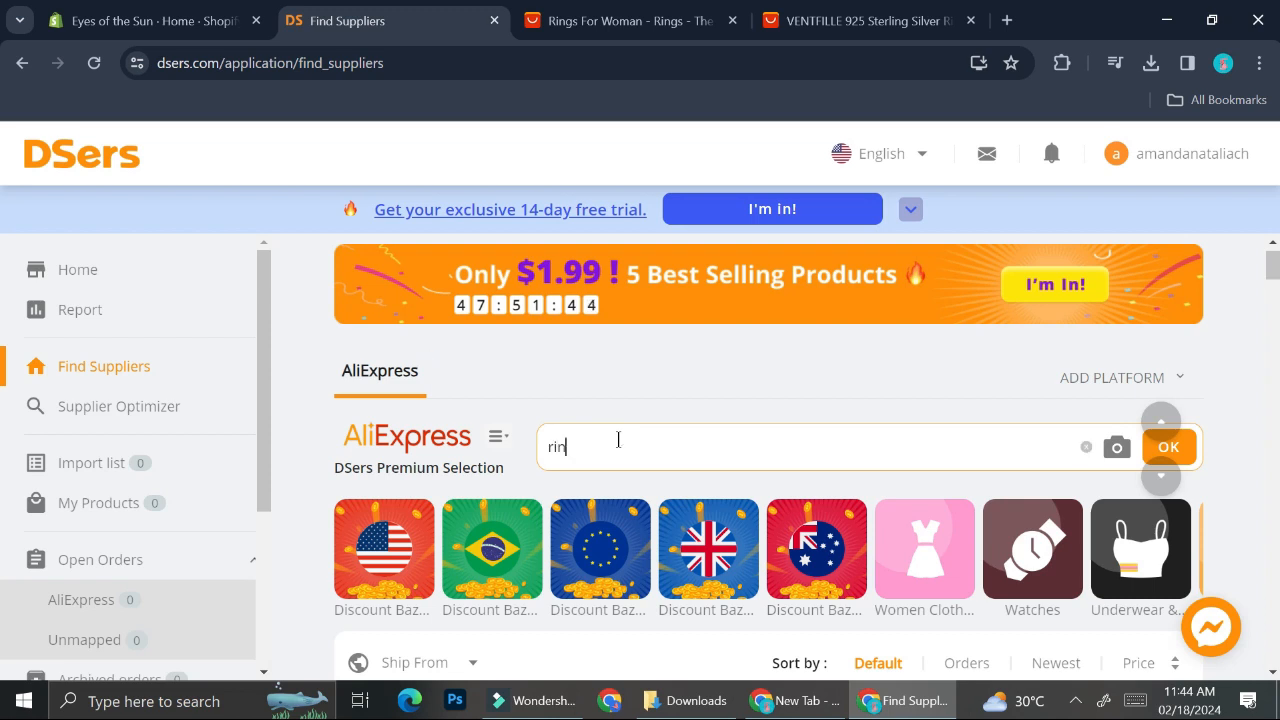
type("gs for woman")
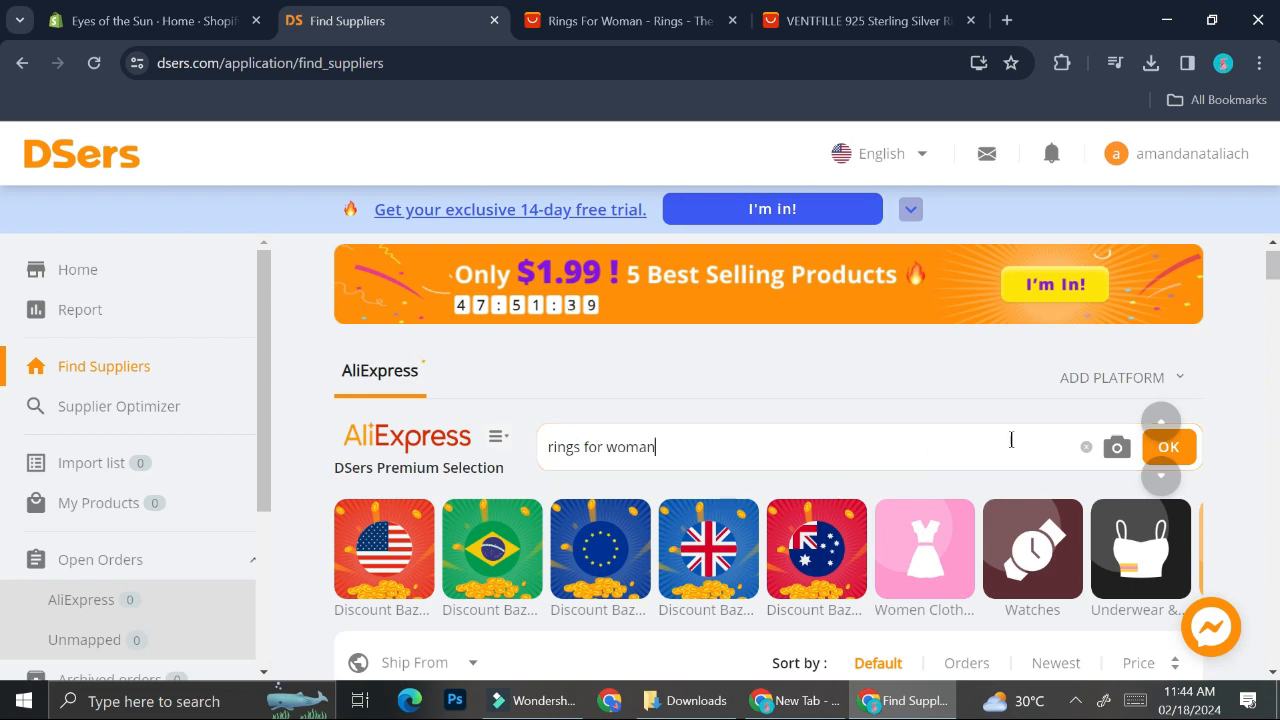
scroll(1157, 423, "down", 1)
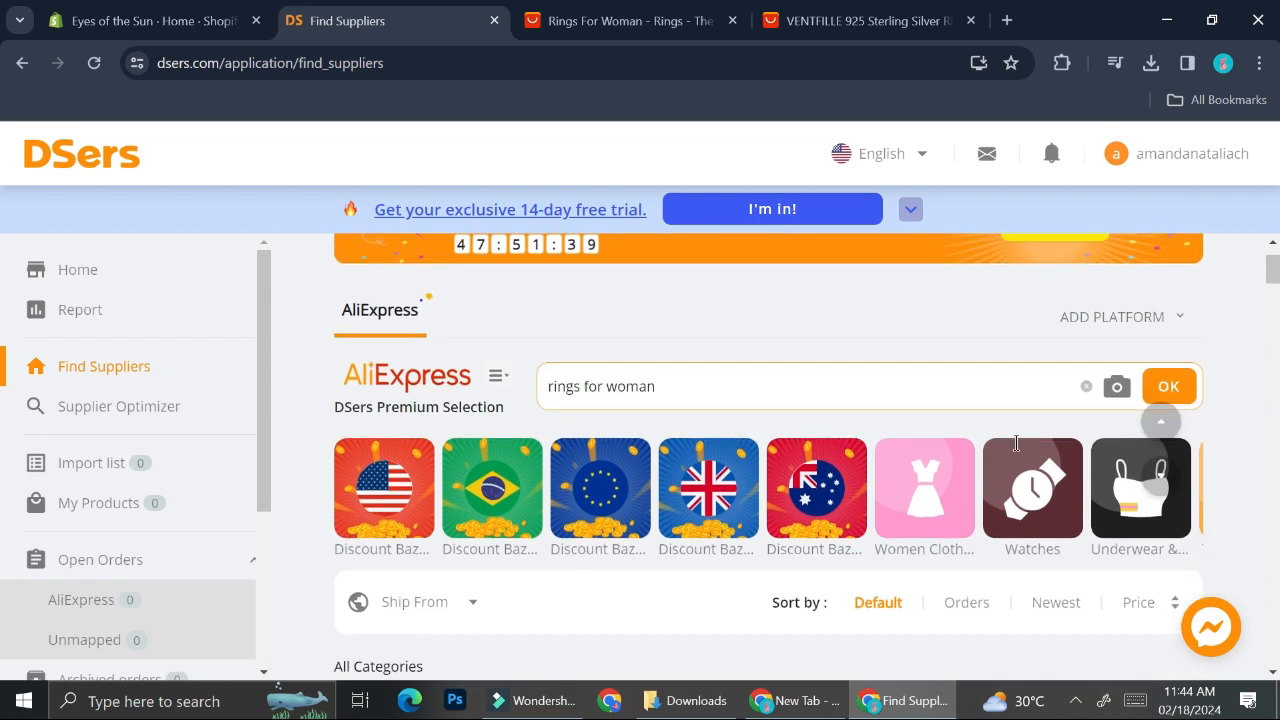
left_click(1157, 380)
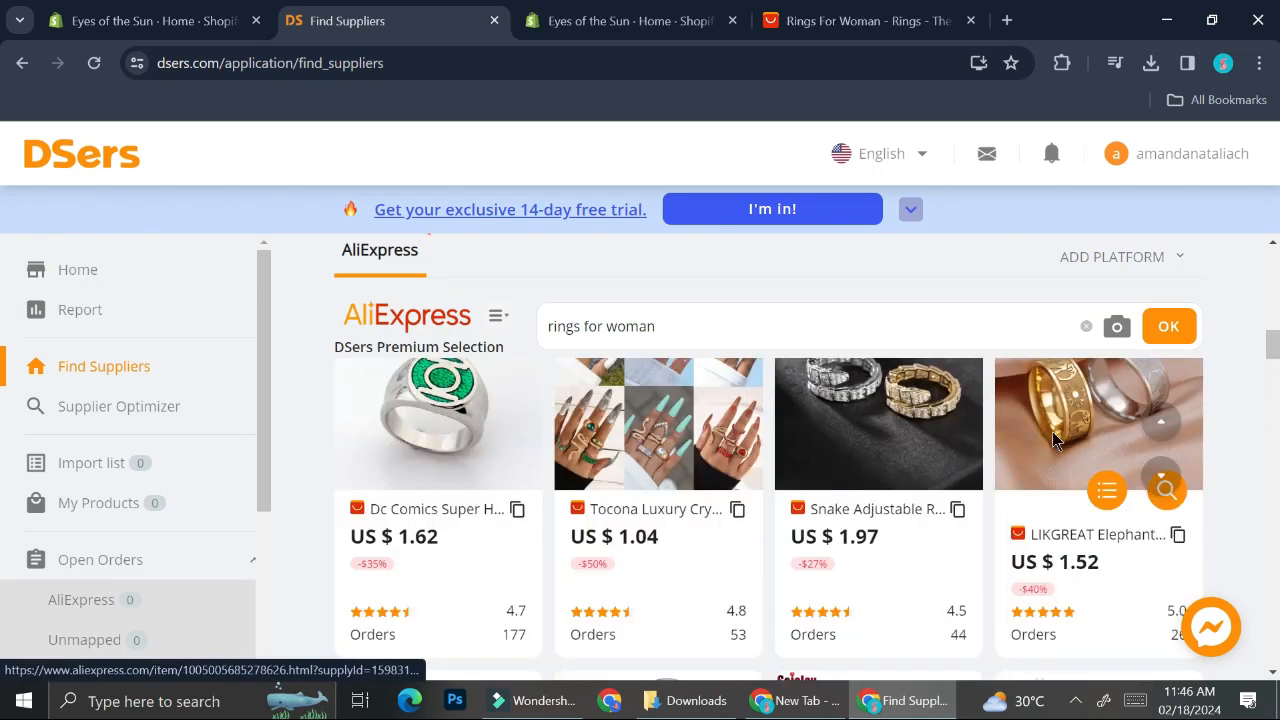
Step: Open the LIKGREAT Elephant Ring from the supplier results and add it to DSers
left_click(1053, 440)
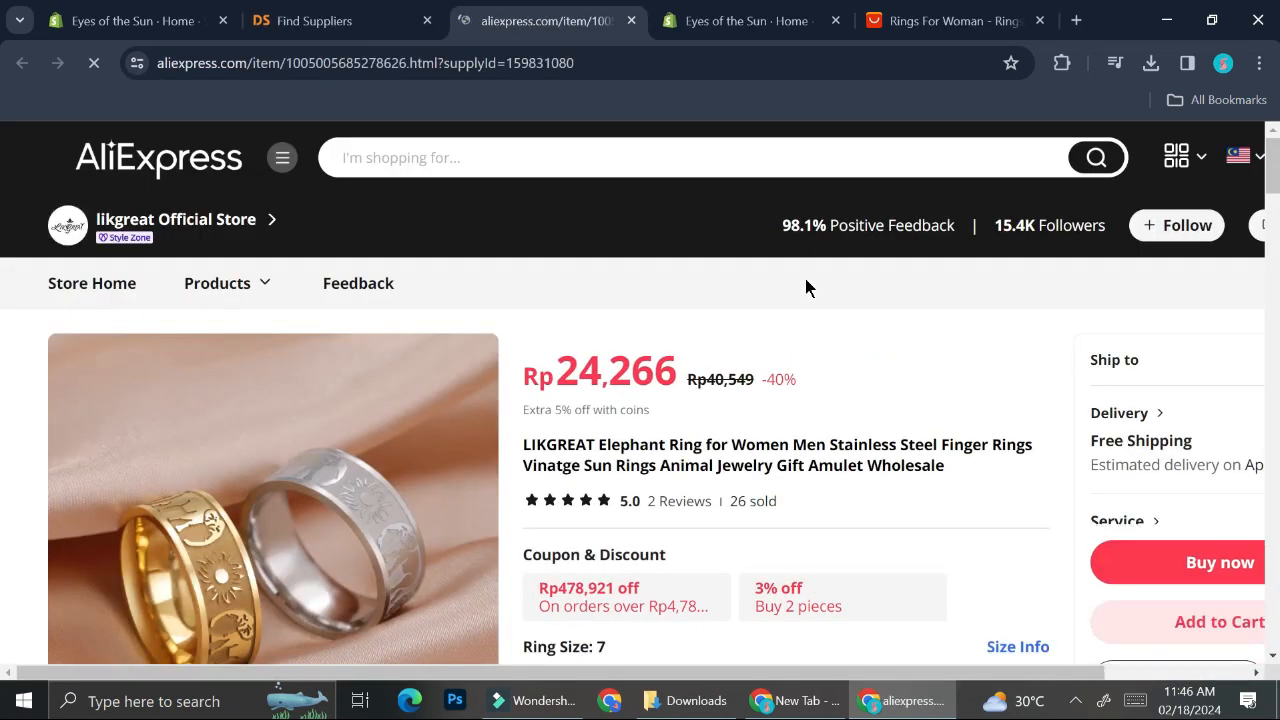
scroll(1042, 393, "right", 2)
scroll(1042, 393, "down", 1)
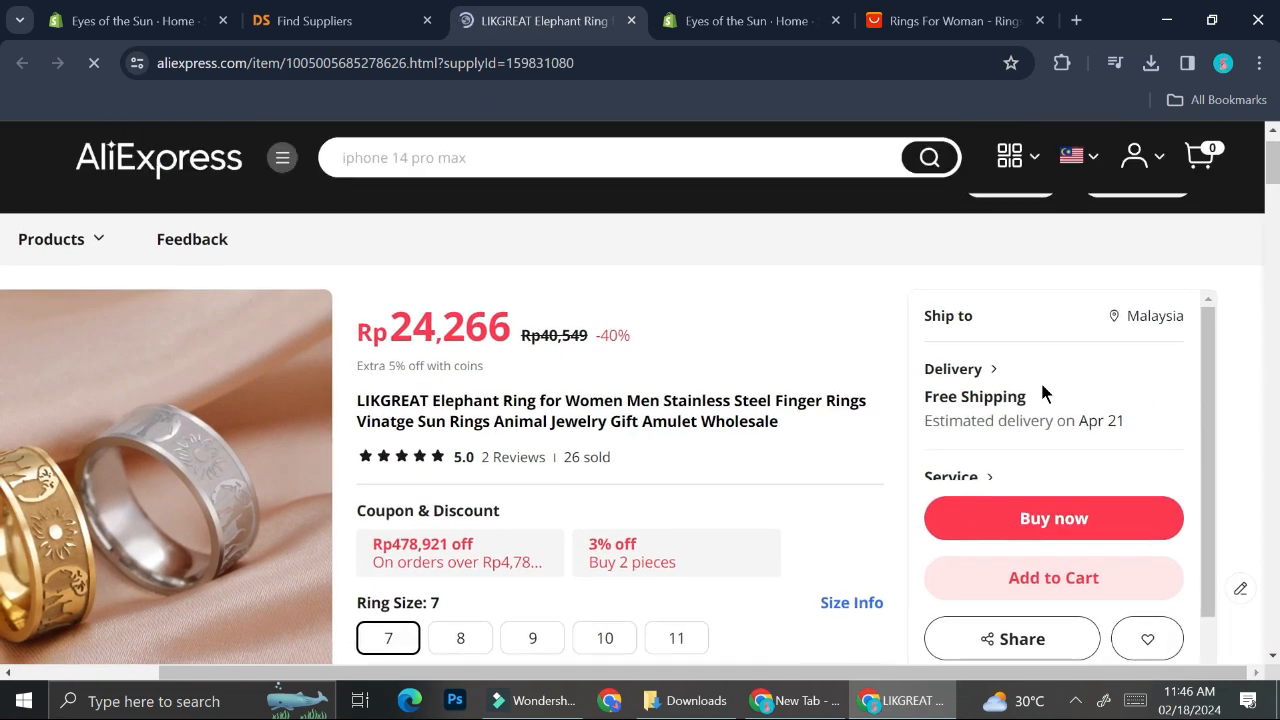
scroll(1042, 392, "down", 5)
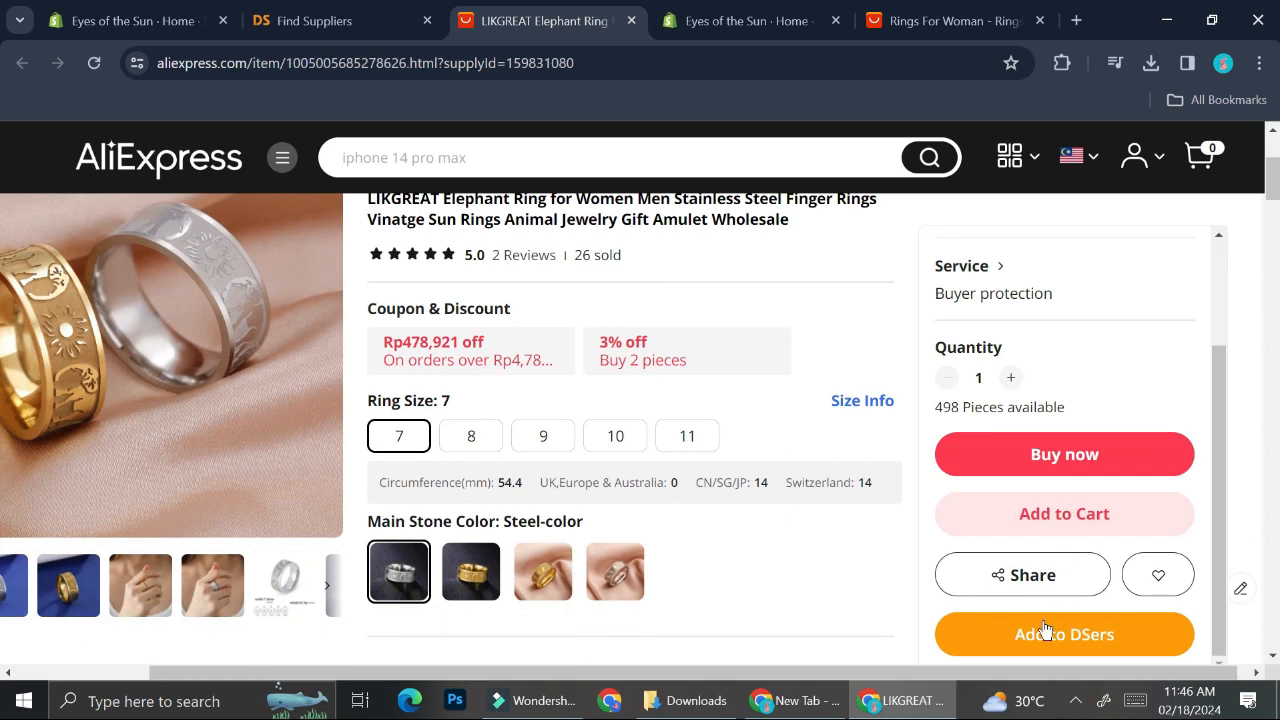
left_click(1057, 643)
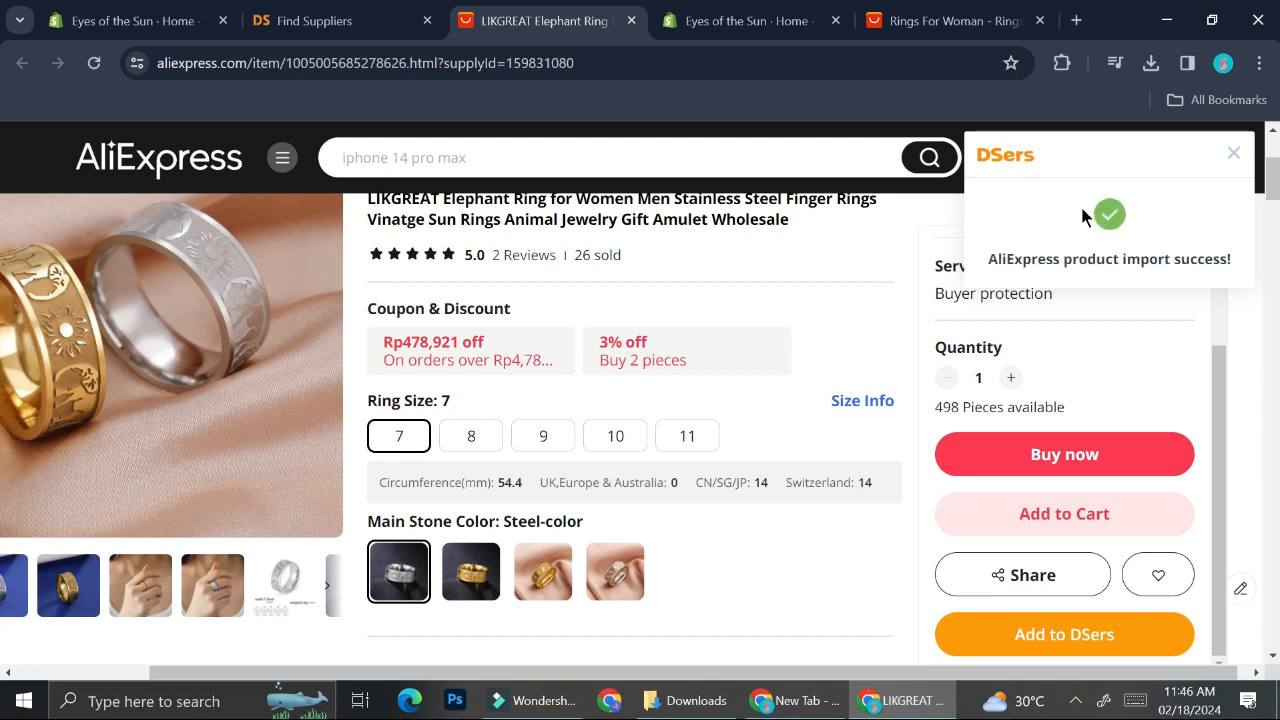
left_click(1232, 155)
Step: Open the VENTFILLE 925 Sterling Silver ring from the AliExpress results and add it to DSers
left_click(966, 18)
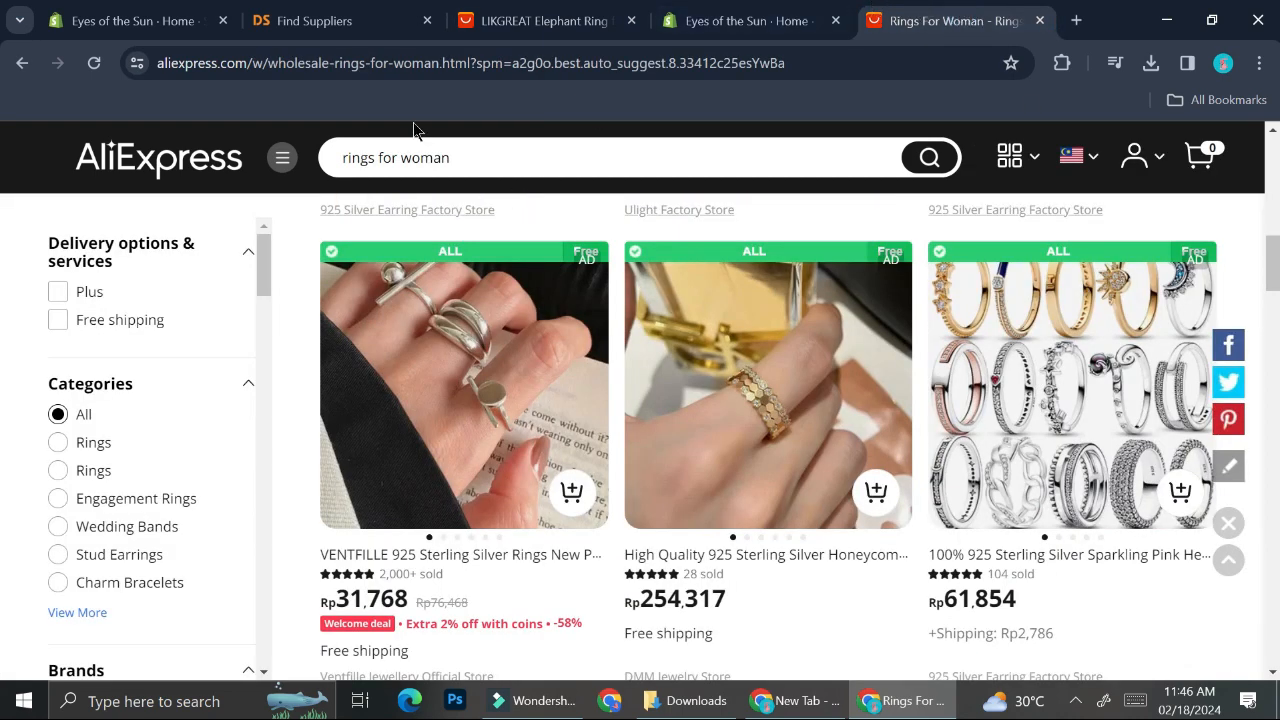
mouse_move(403, 380)
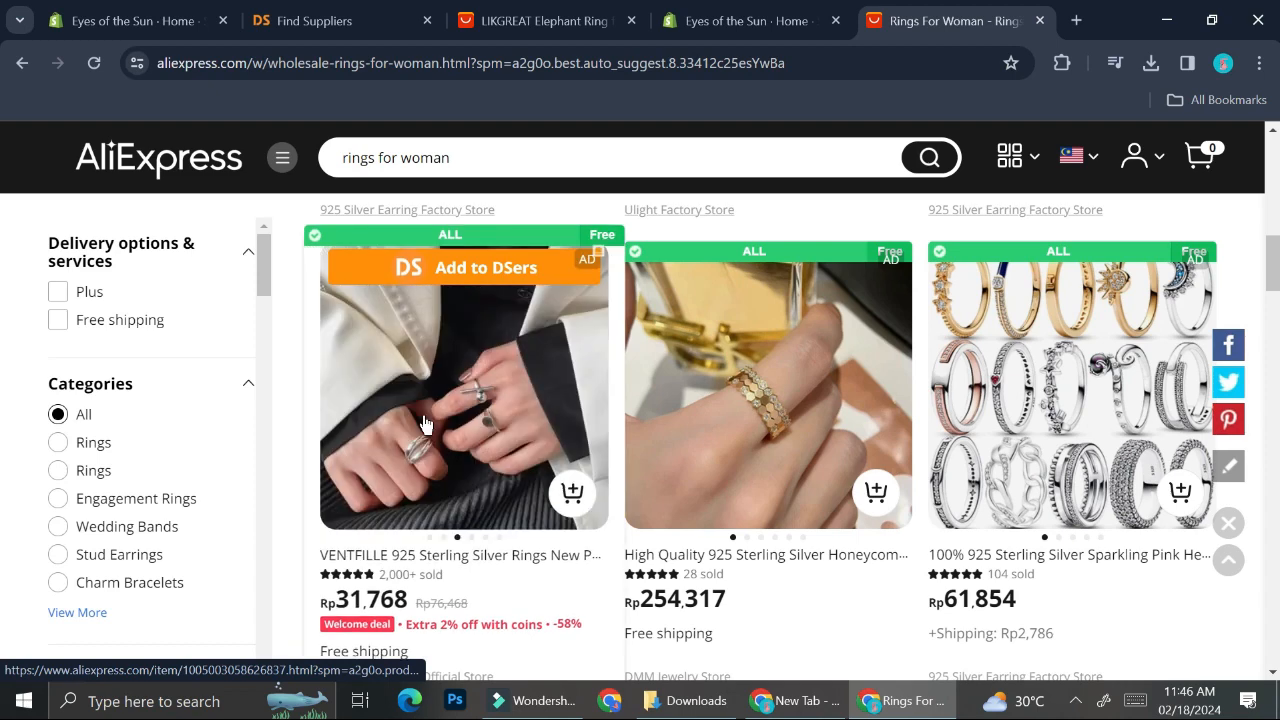
left_click(448, 376)
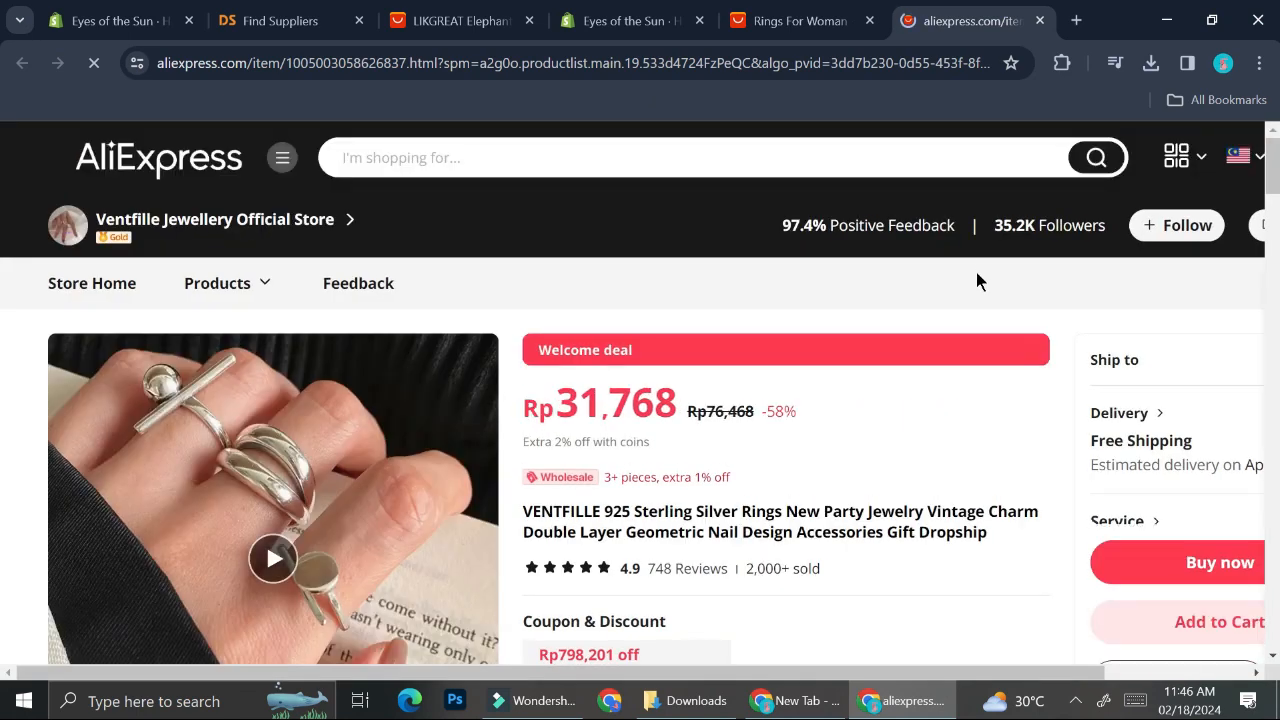
scroll(1130, 470, "down", 2)
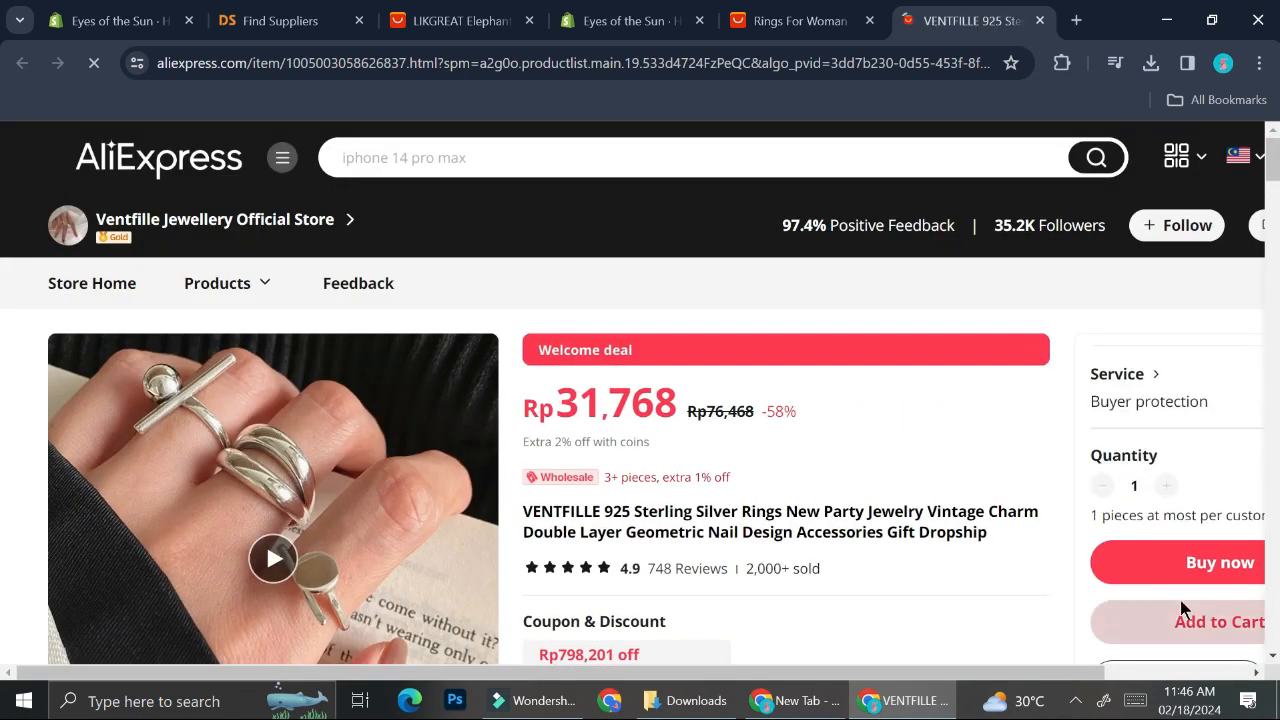
scroll(1227, 447, "down", 2)
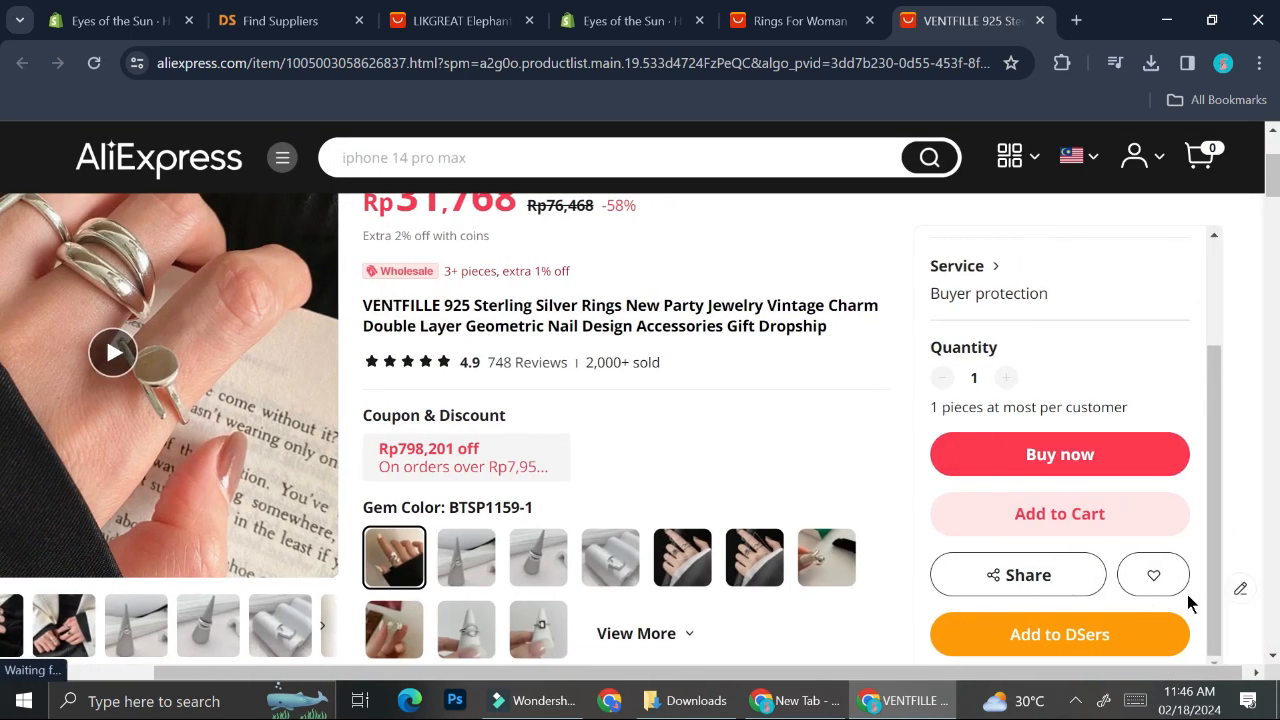
left_click(1147, 640)
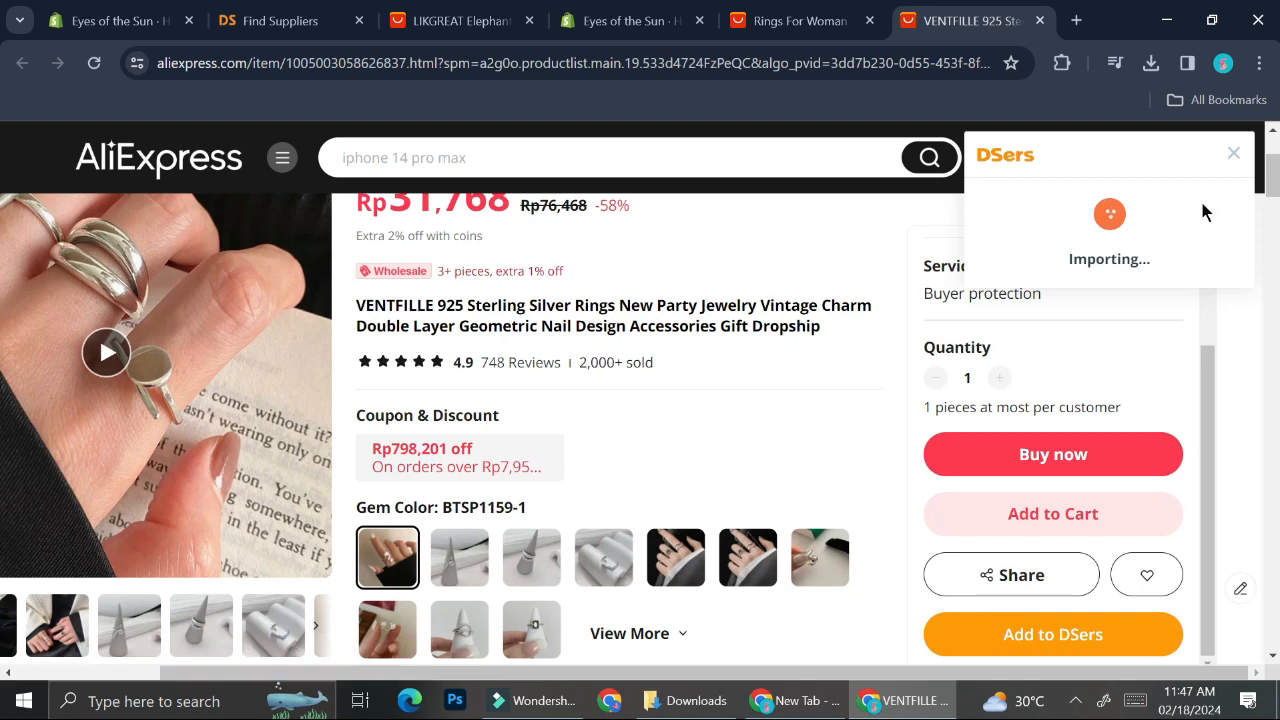
left_click(1229, 154)
Step: Close both product tabs and view the DSers Supplier Optimizer page
left_click(1041, 22)
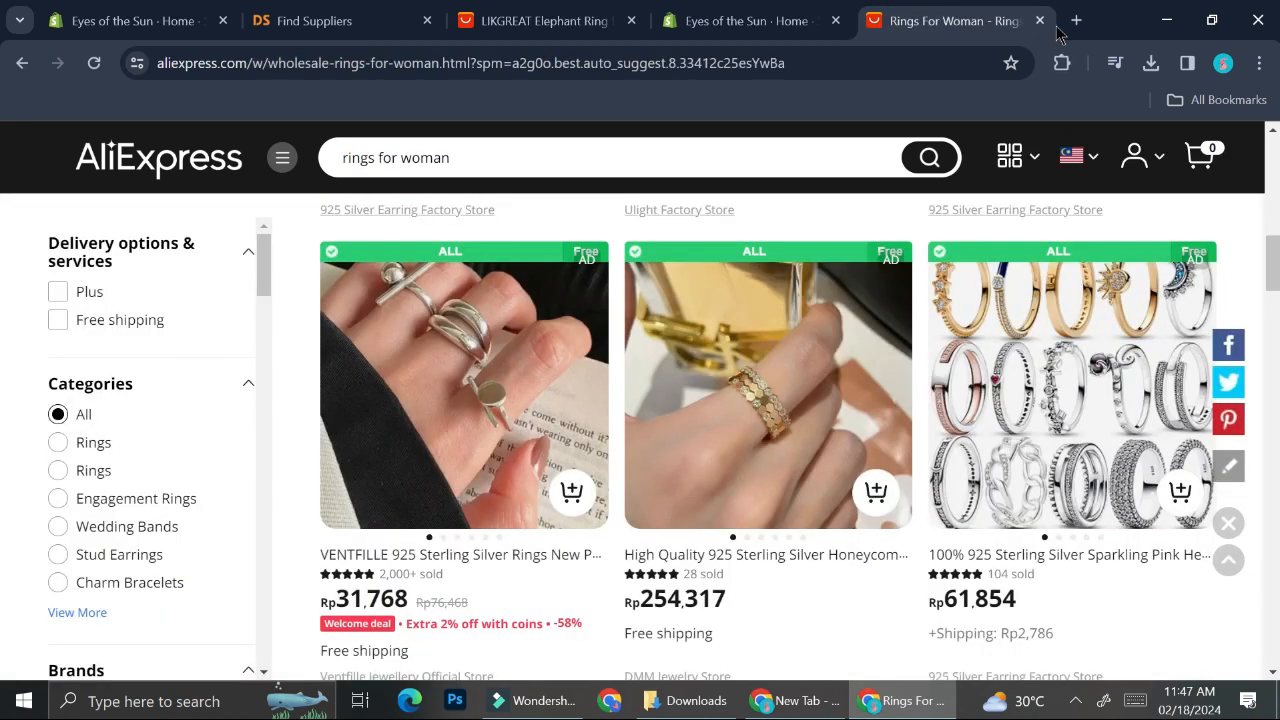
left_click(540, 20)
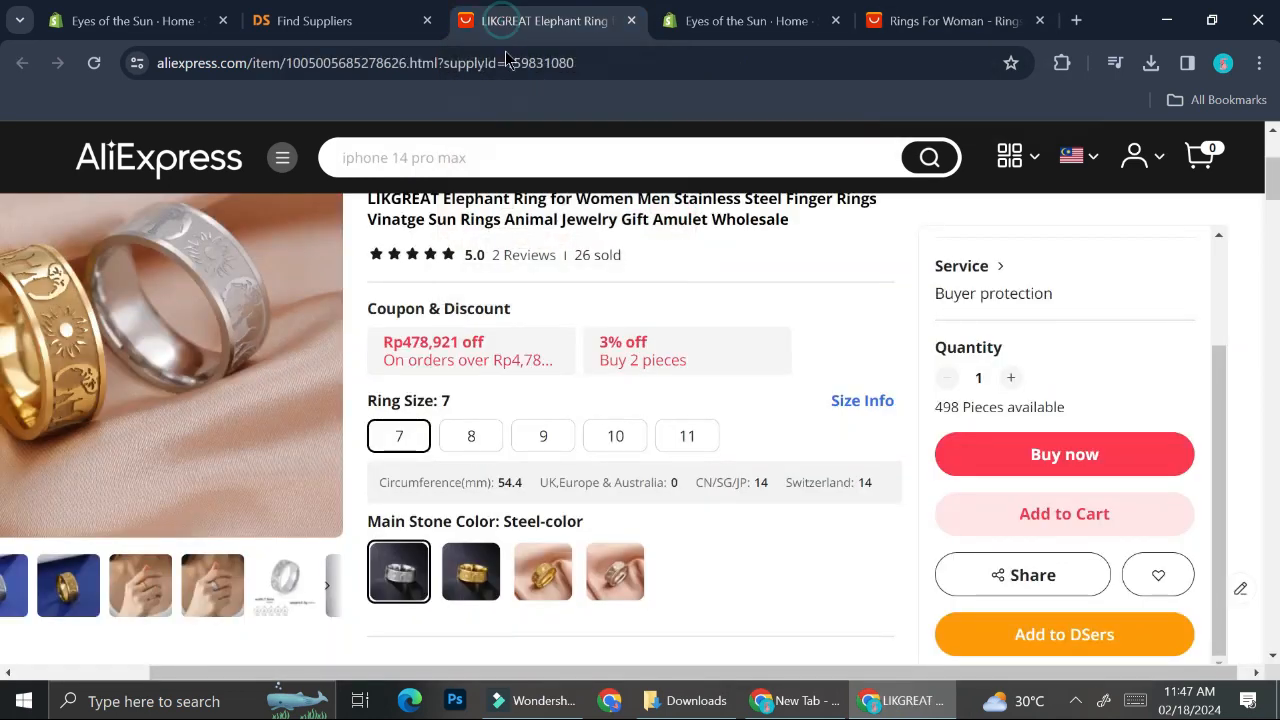
left_click(631, 20)
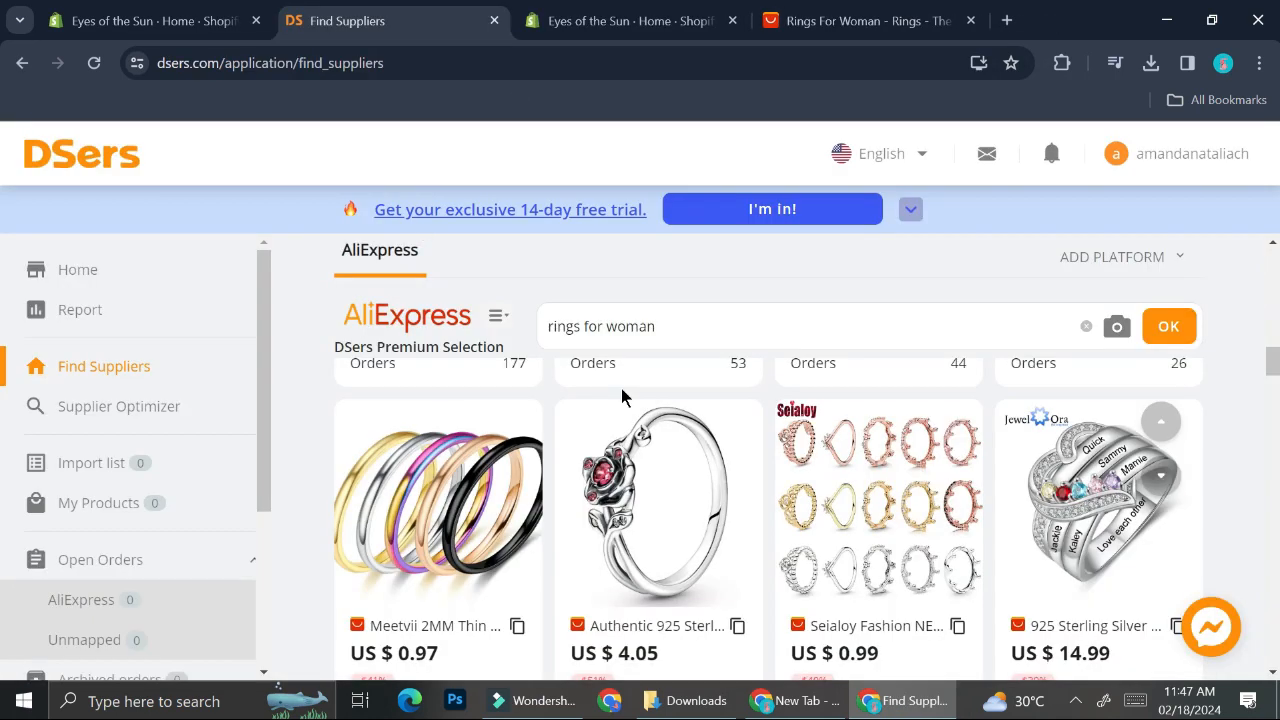
scroll(625, 440, "down", 2)
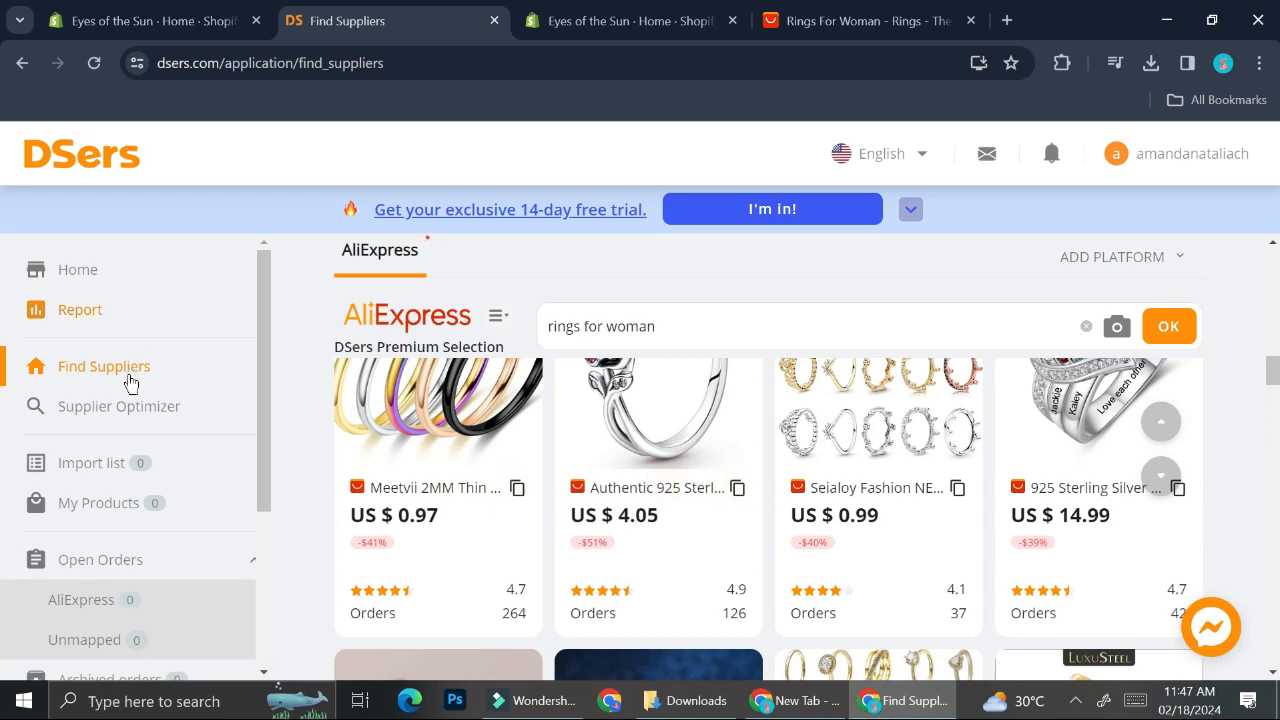
left_click(126, 404)
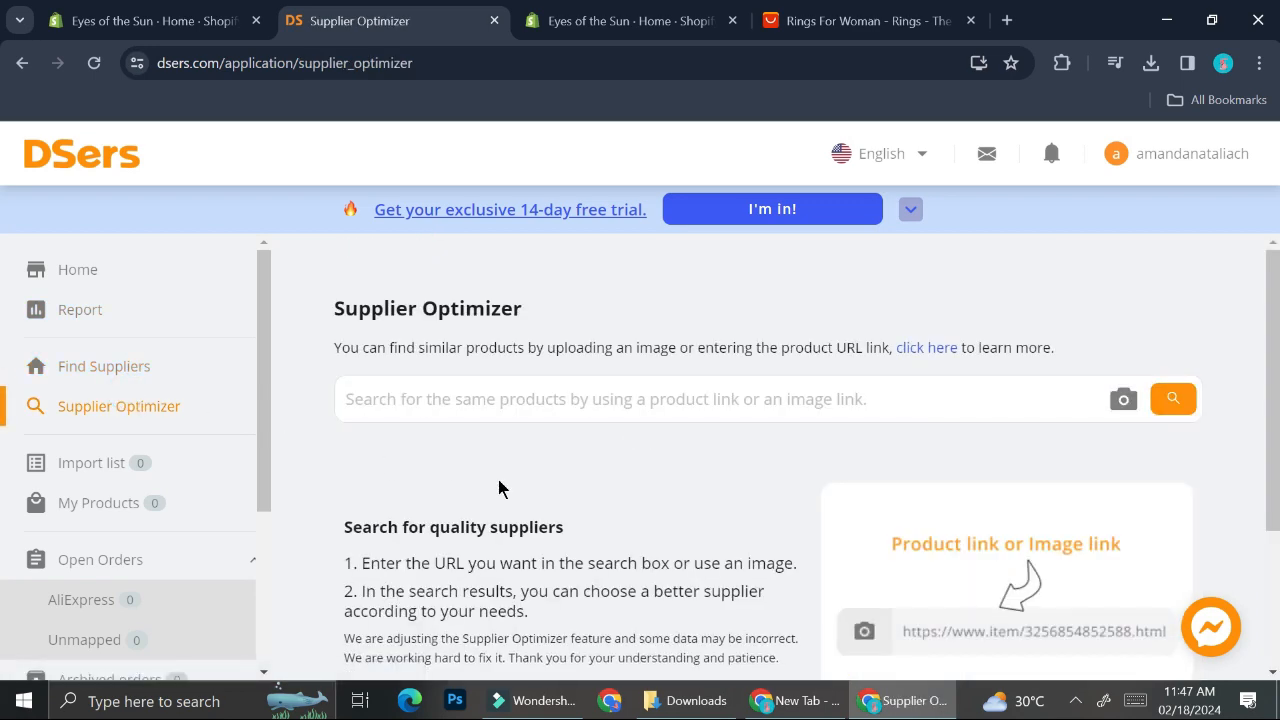
scroll(499, 488, "down", 1)
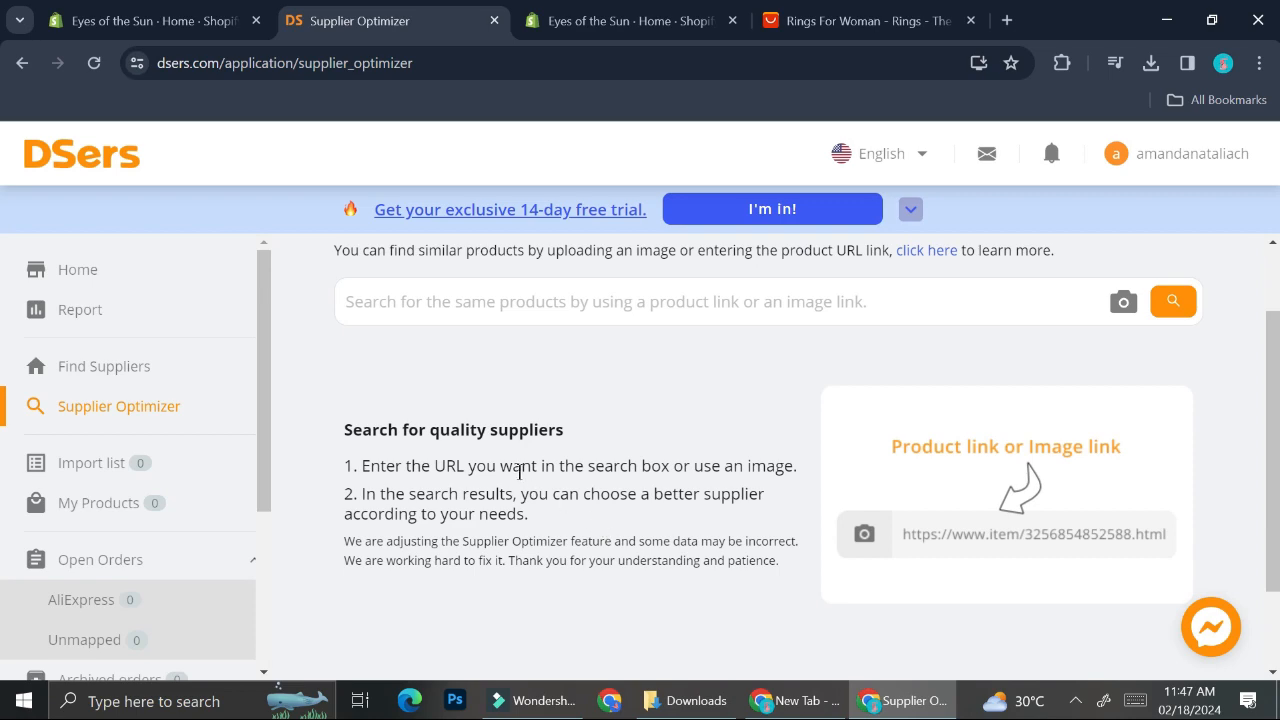
Step: Open the Stainless Steel Snake Rings product page from the AliExpress ring results
left_click(860, 20)
mouse_move(750, 355)
scroll(750, 355, "down", 4)
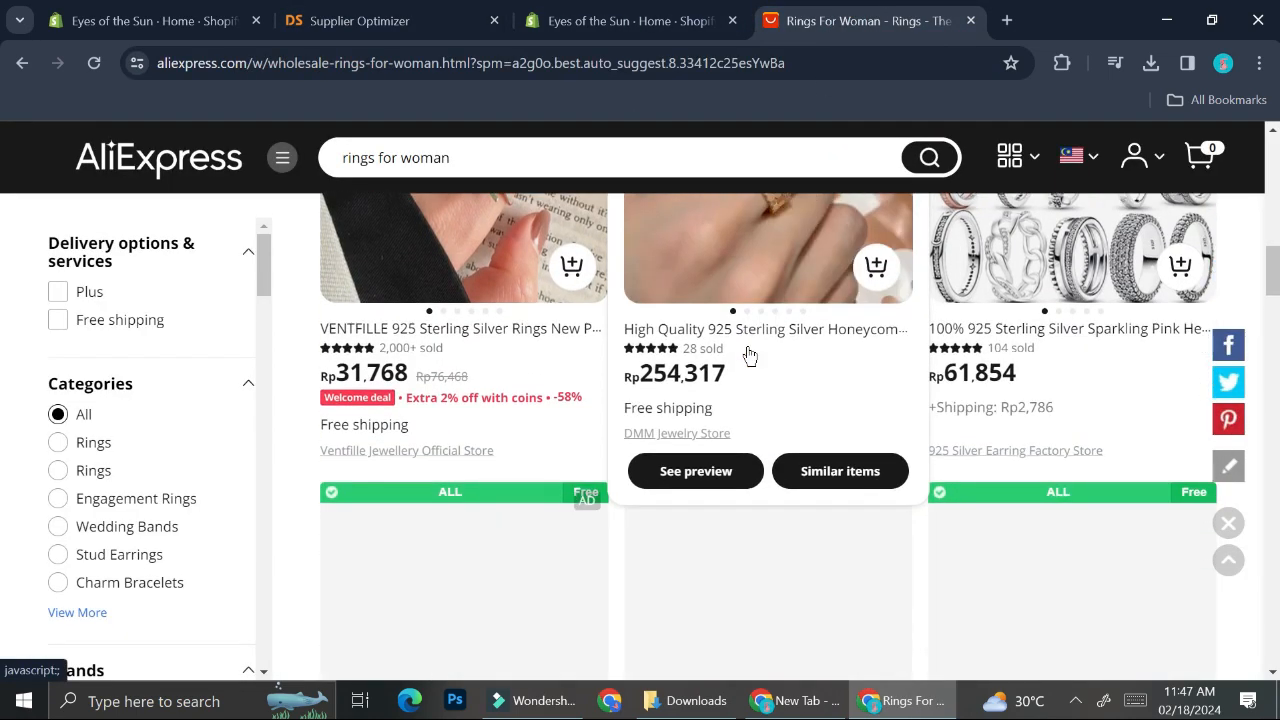
scroll(750, 355, "down", 1)
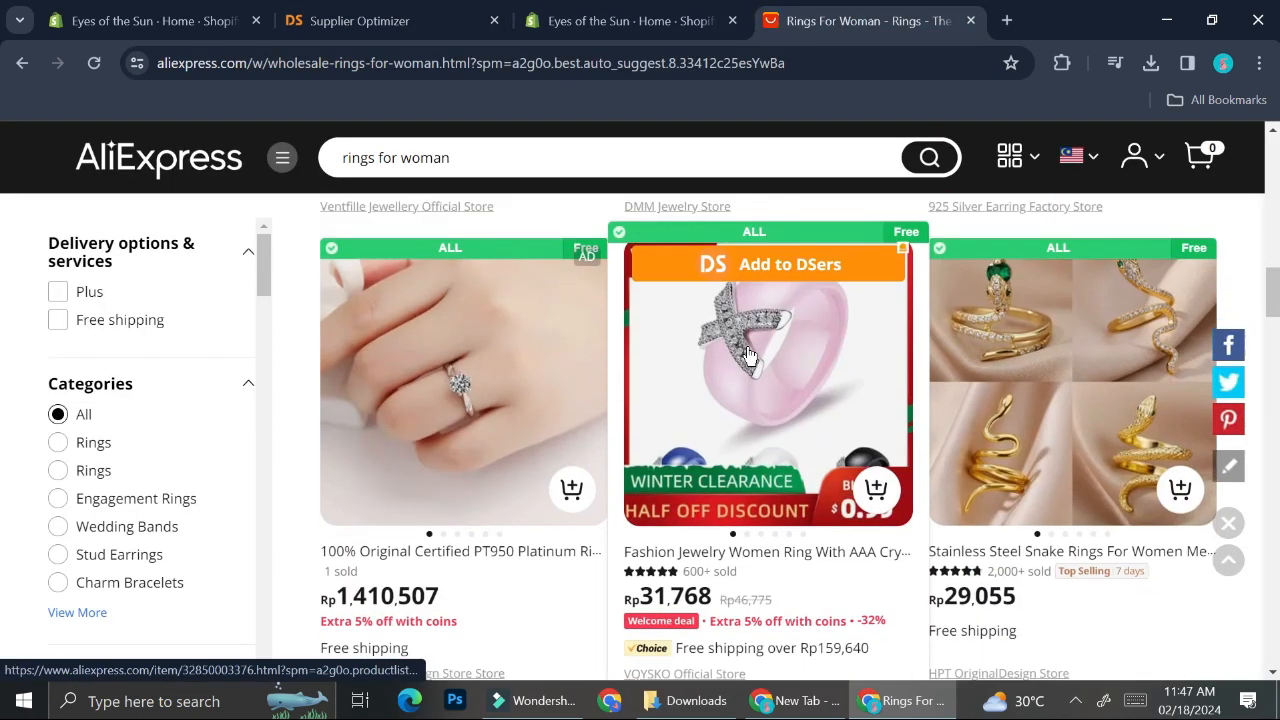
left_click(1025, 332)
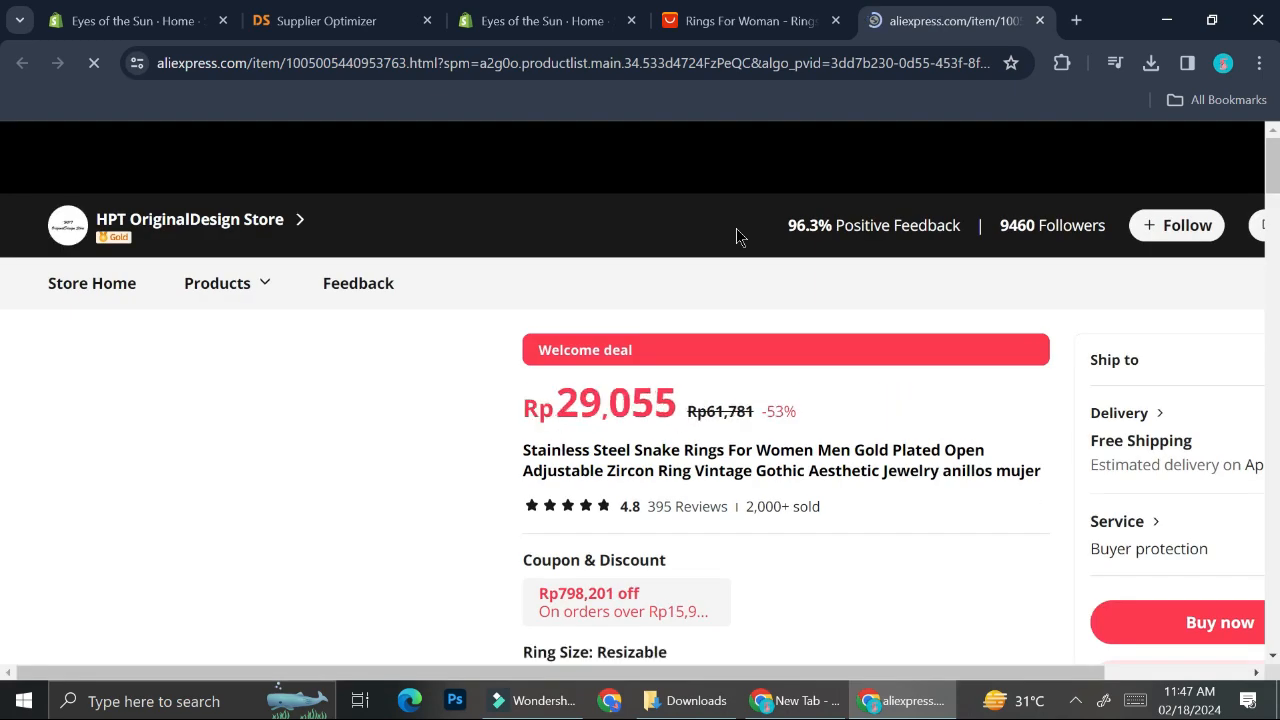
Step: Scroll through the Stainless Steel Snake Rings product page to review its description, specifications and reviews
scroll(598, 385, "down", 2)
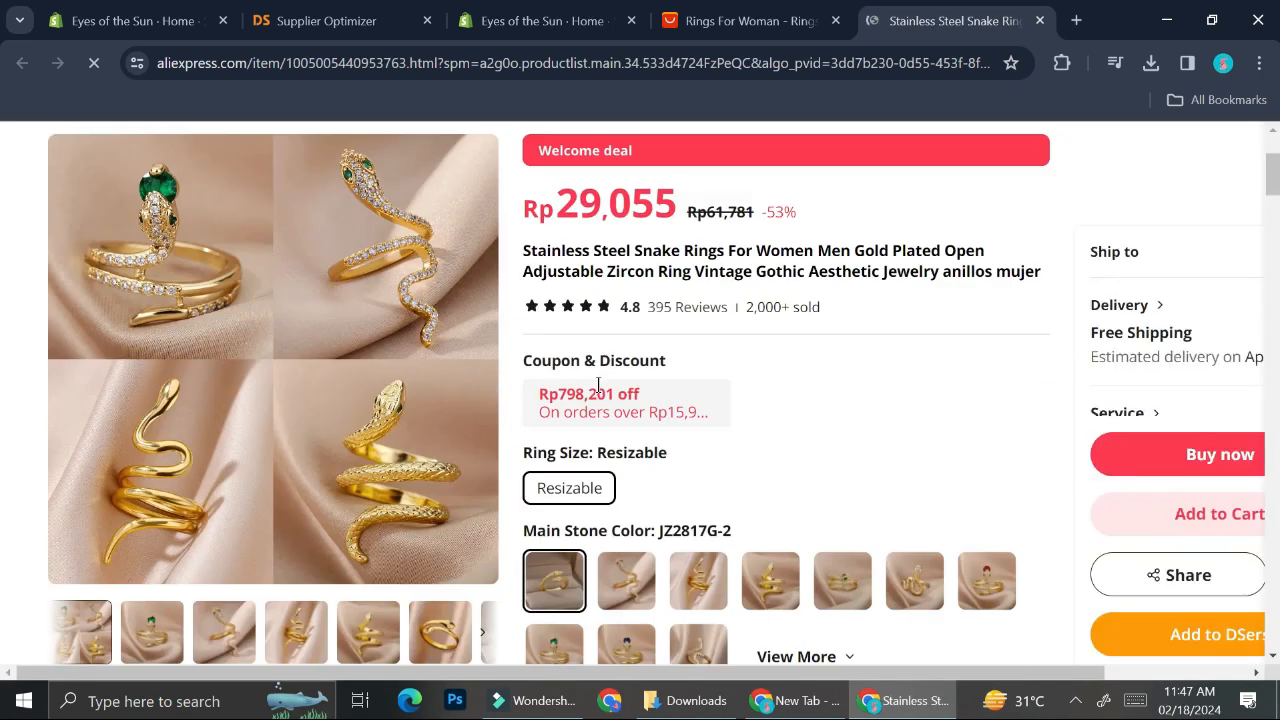
scroll(598, 385, "down", 5)
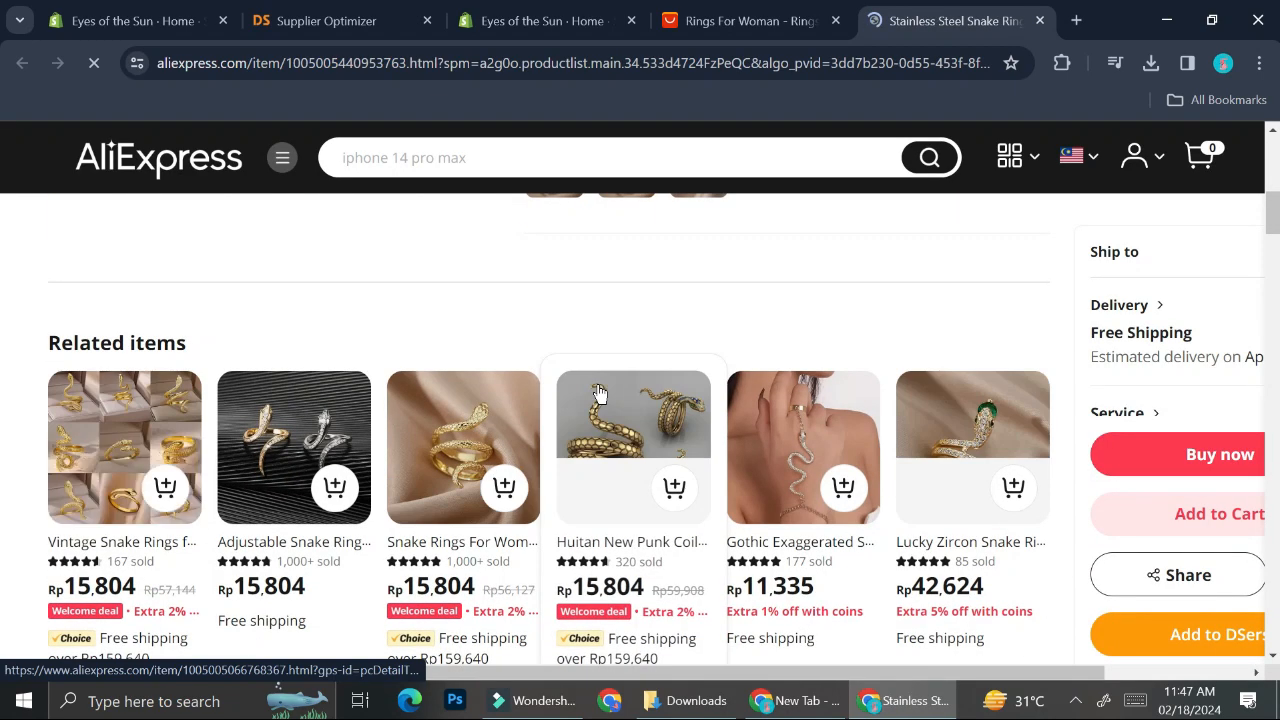
scroll(598, 393, "down", 10)
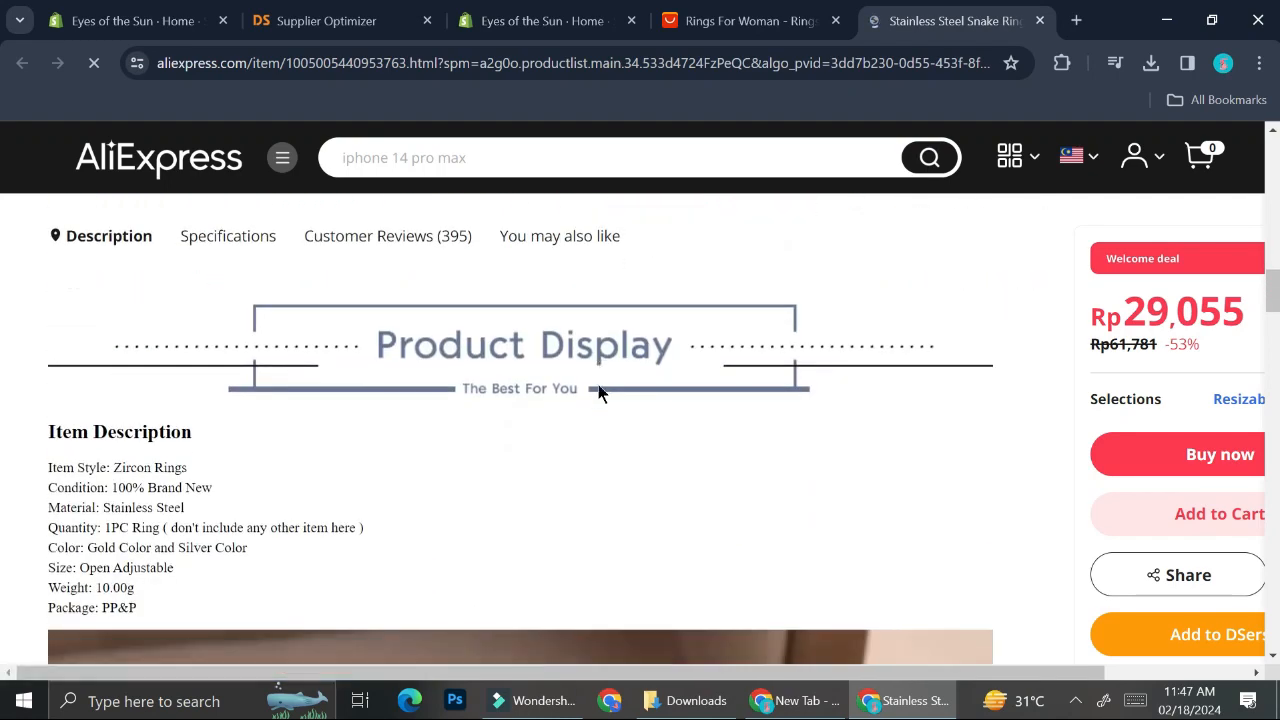
scroll(598, 392, "down", 10)
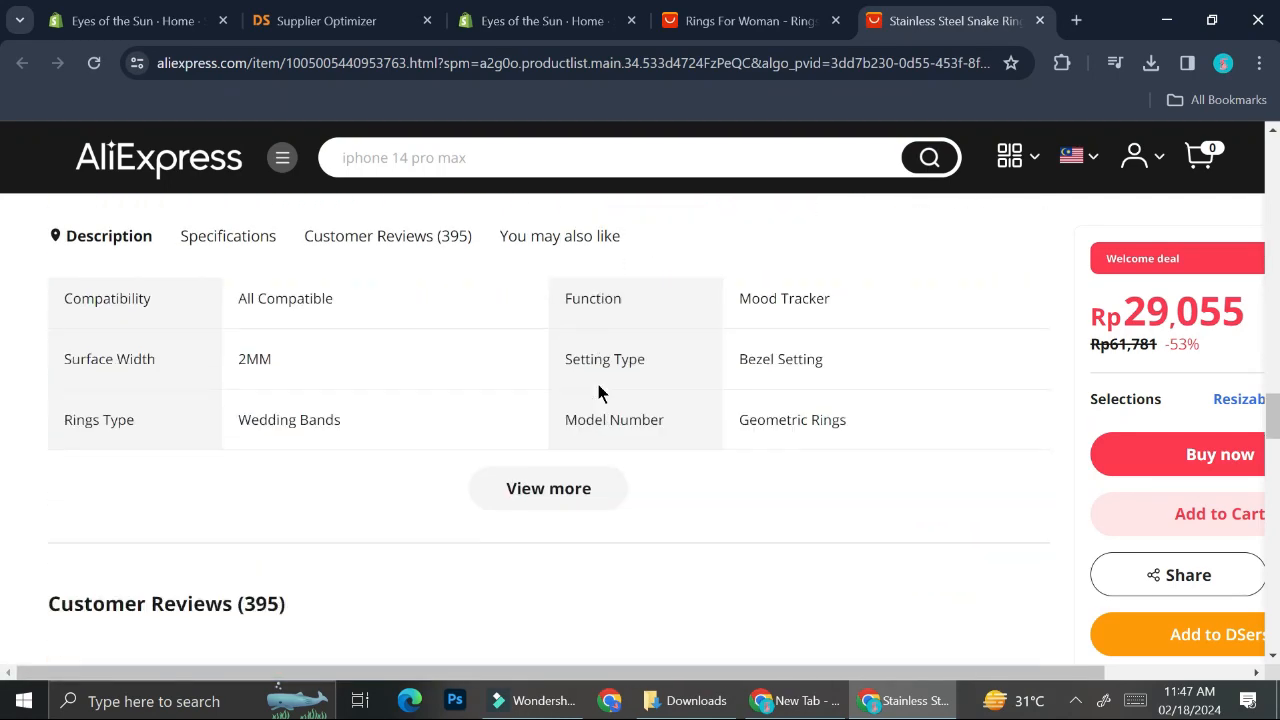
scroll(598, 392, "down", 2)
scroll(409, 470, "down", 1)
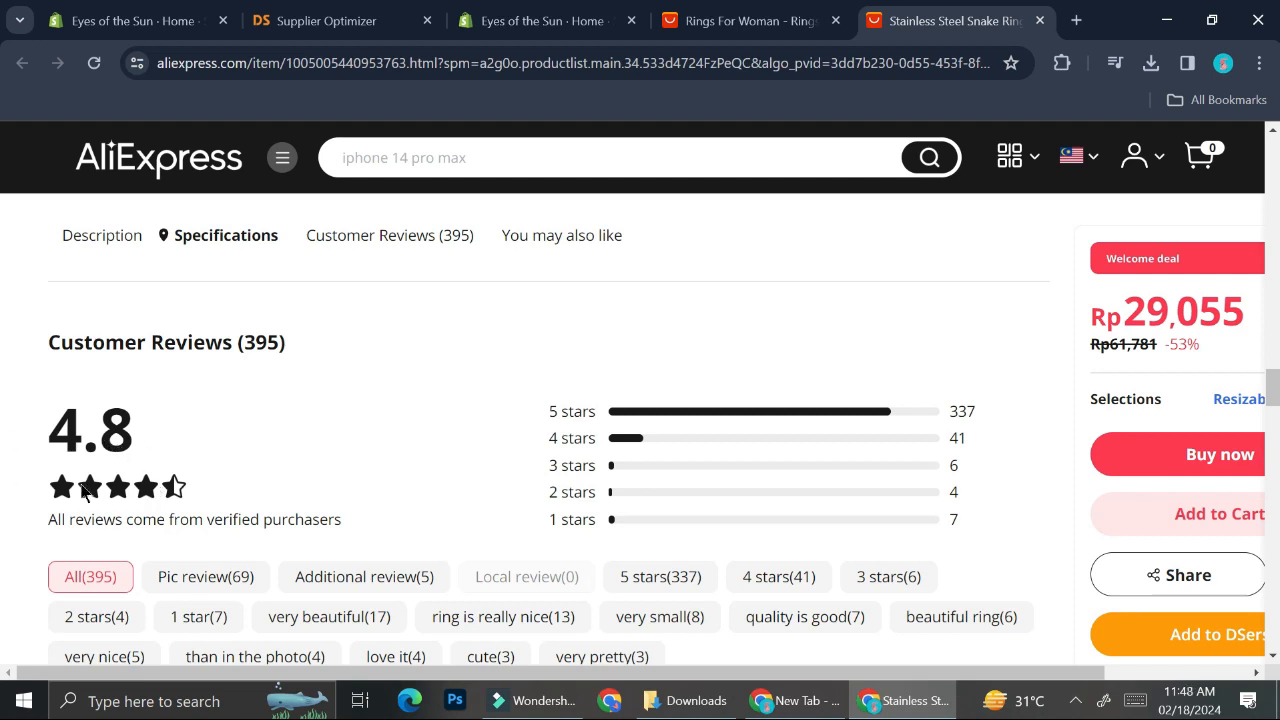
Step: Copy the snake ring's product link and search the Supplier Optimizer with it for alternative suppliers
left_click(505, 63)
key("ctrl+c")
left_click(370, 20)
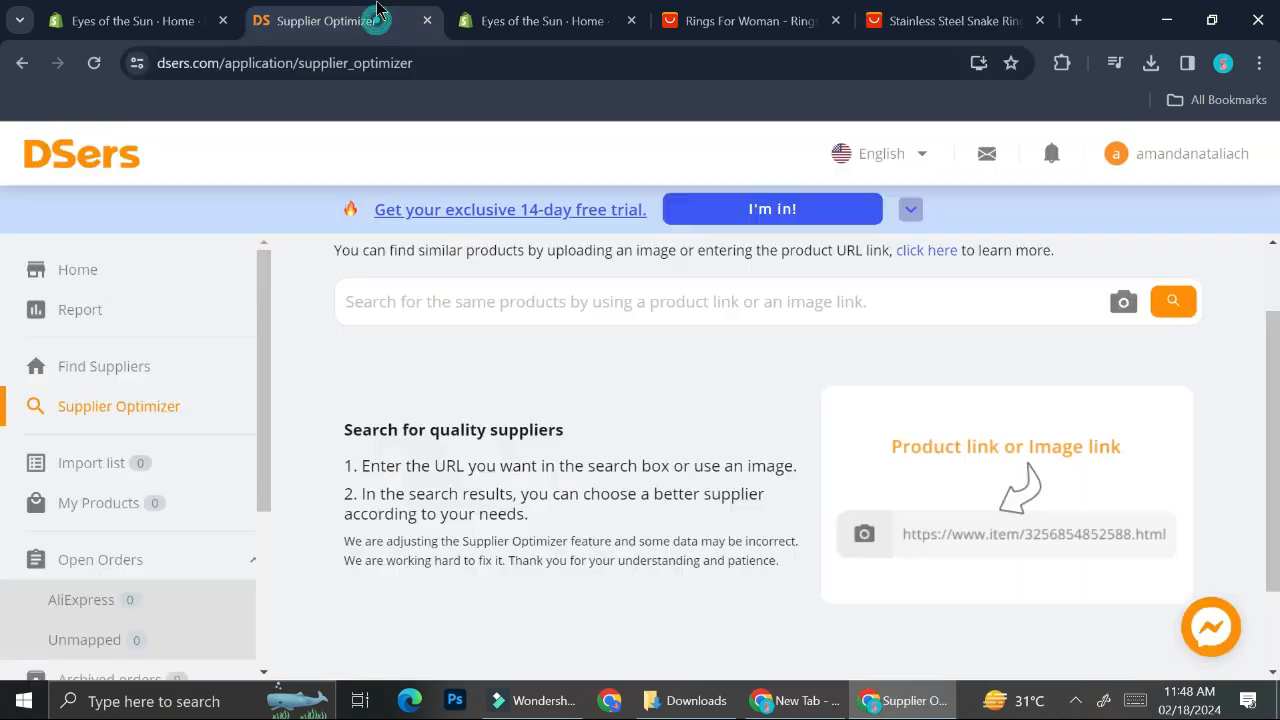
left_click(548, 290)
key("ctrl+v")
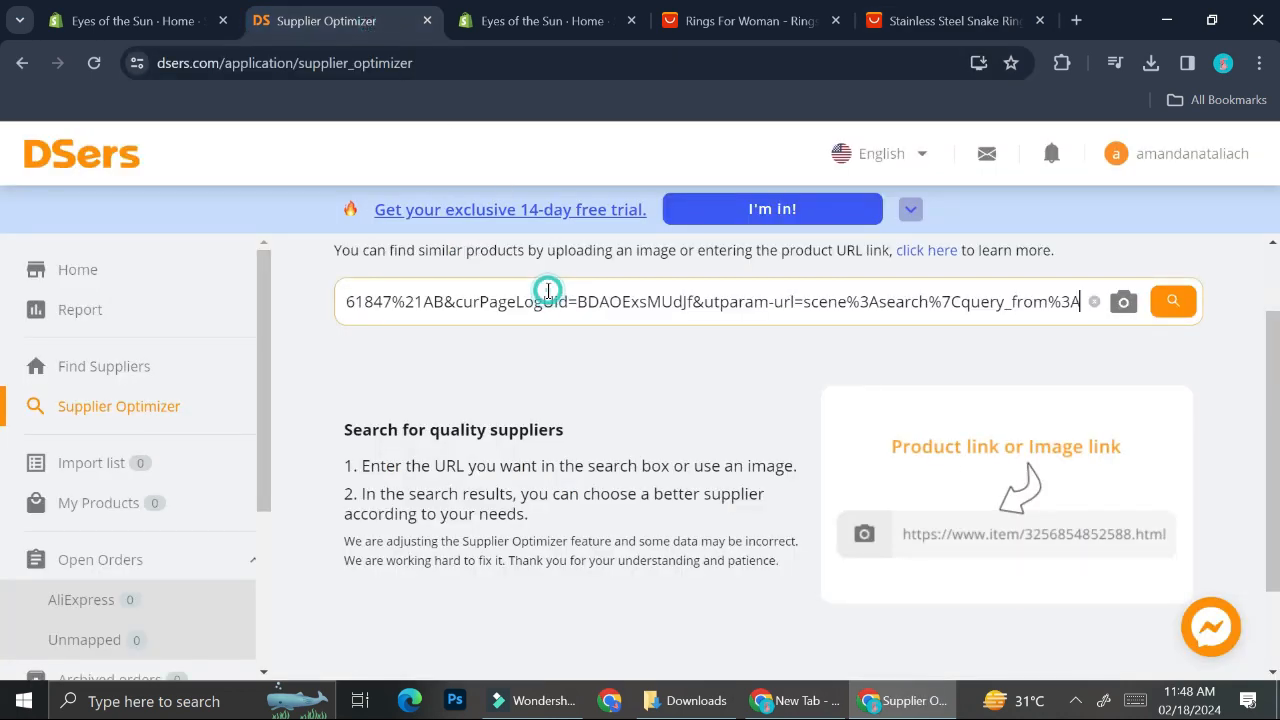
left_click(1182, 312)
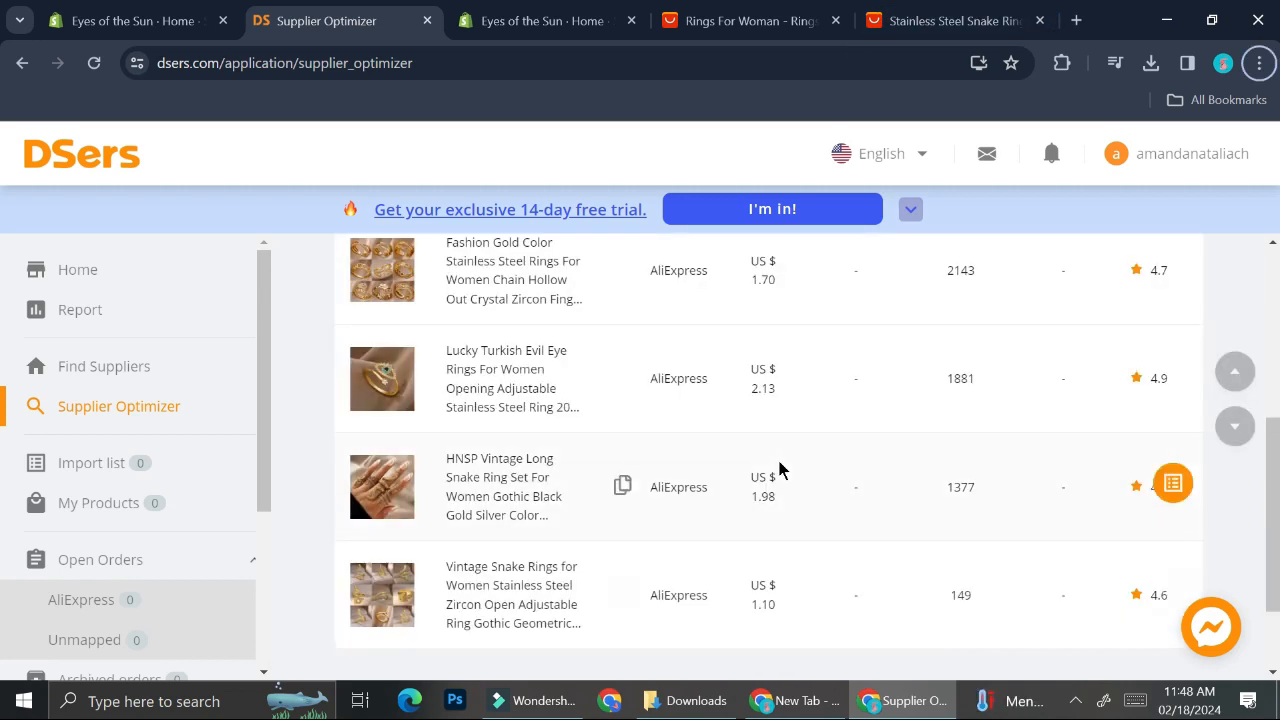
Step: Compare the Supplier Optimizer results with the original snake ring product page
scroll(780, 470, "up", 1)
scroll(780, 470, "down", 1)
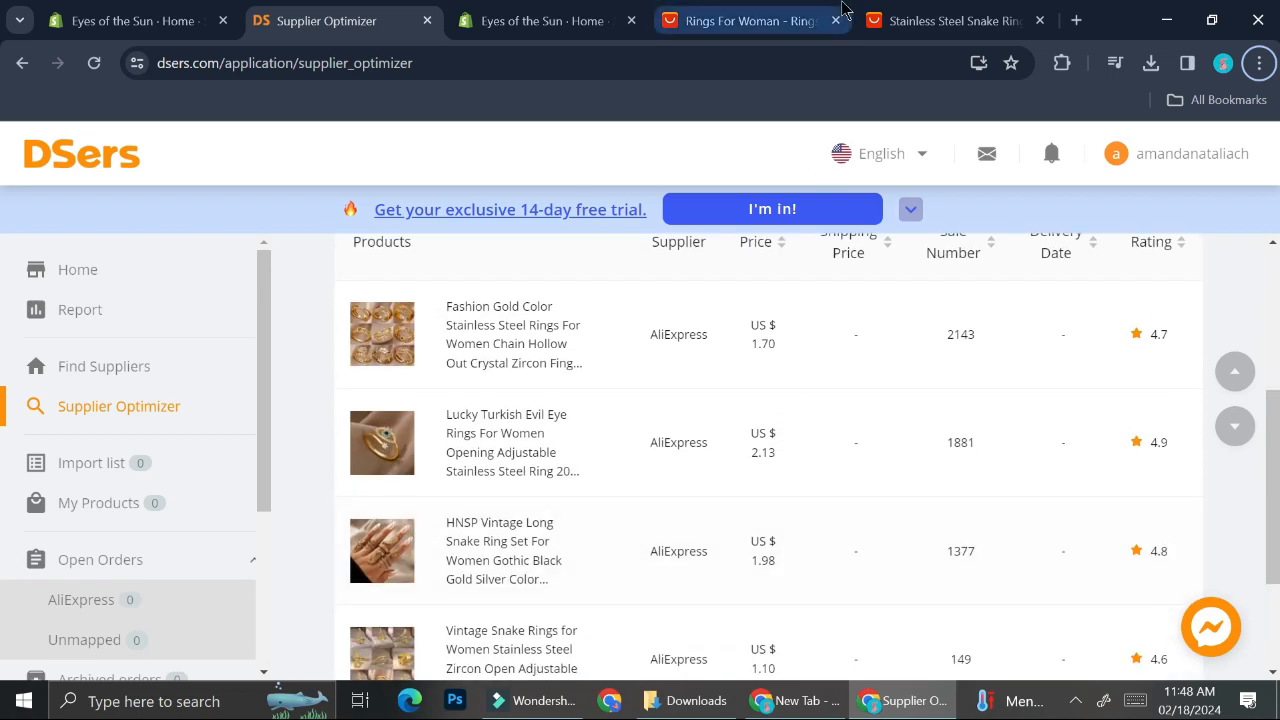
left_click(903, 12)
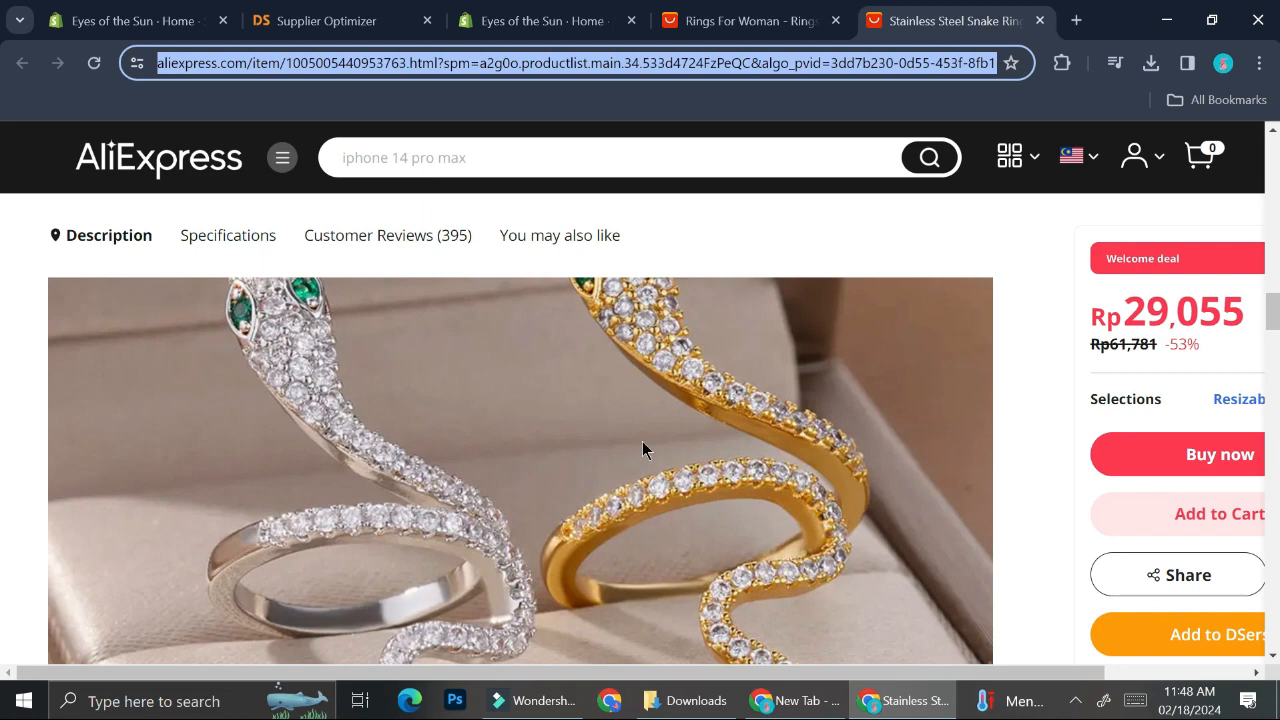
left_click(327, 20)
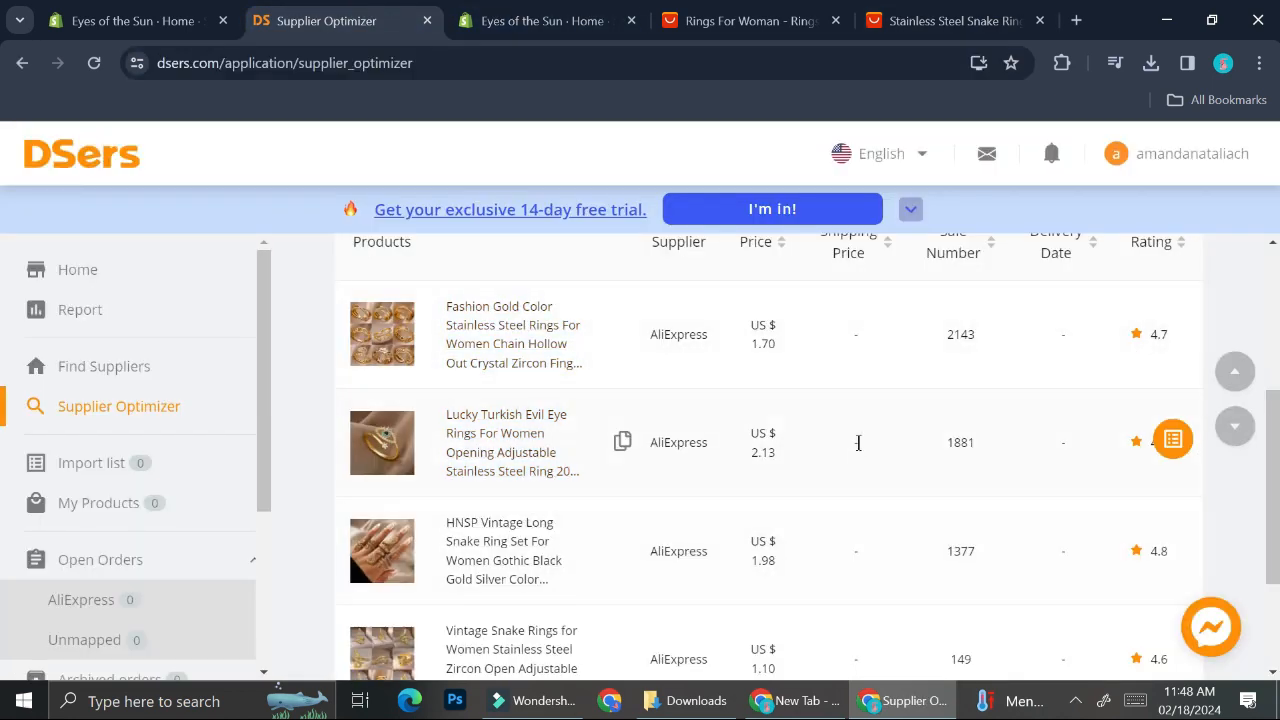
scroll(854, 452, "down", 1)
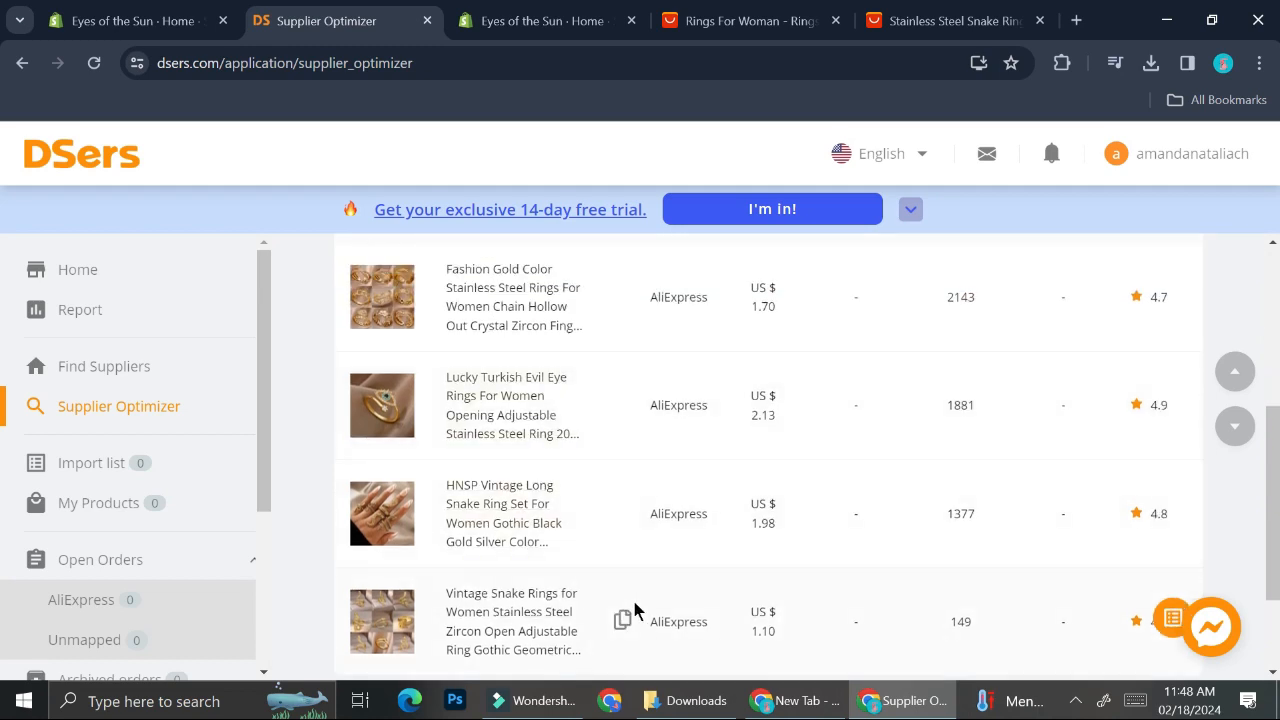
scroll(735, 591, "down", 2)
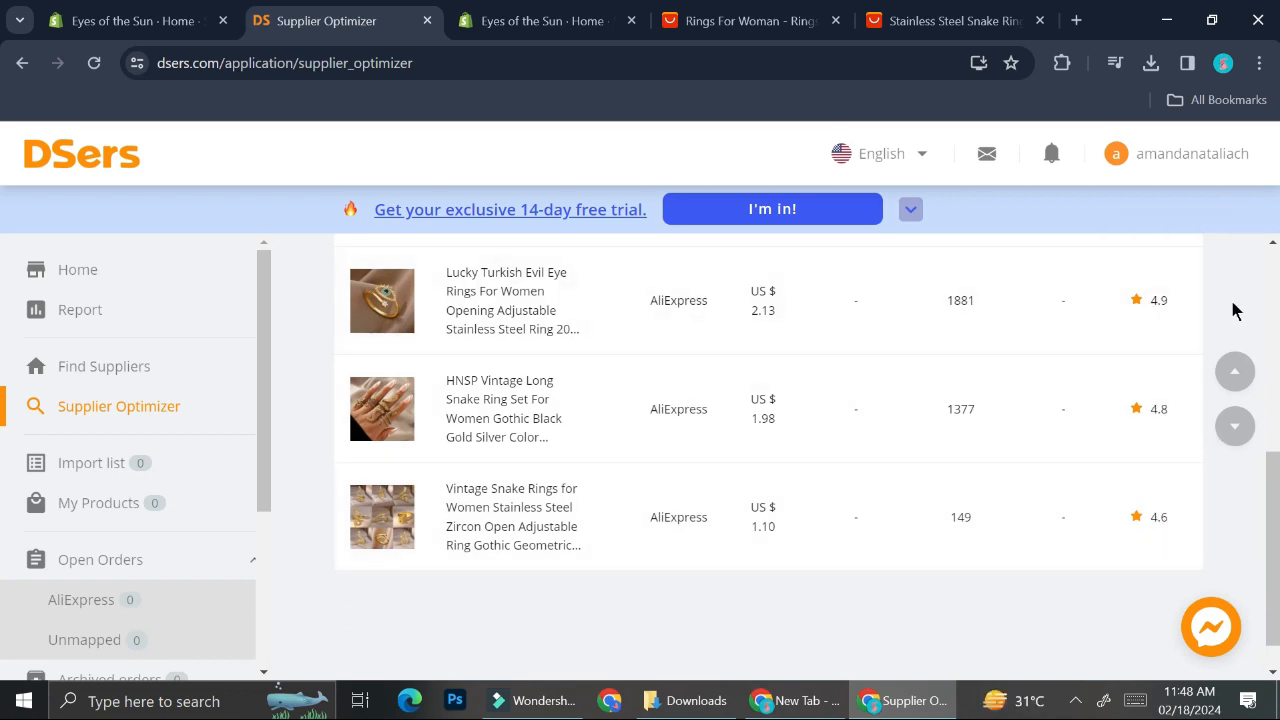
scroll(763, 505, "up", 1)
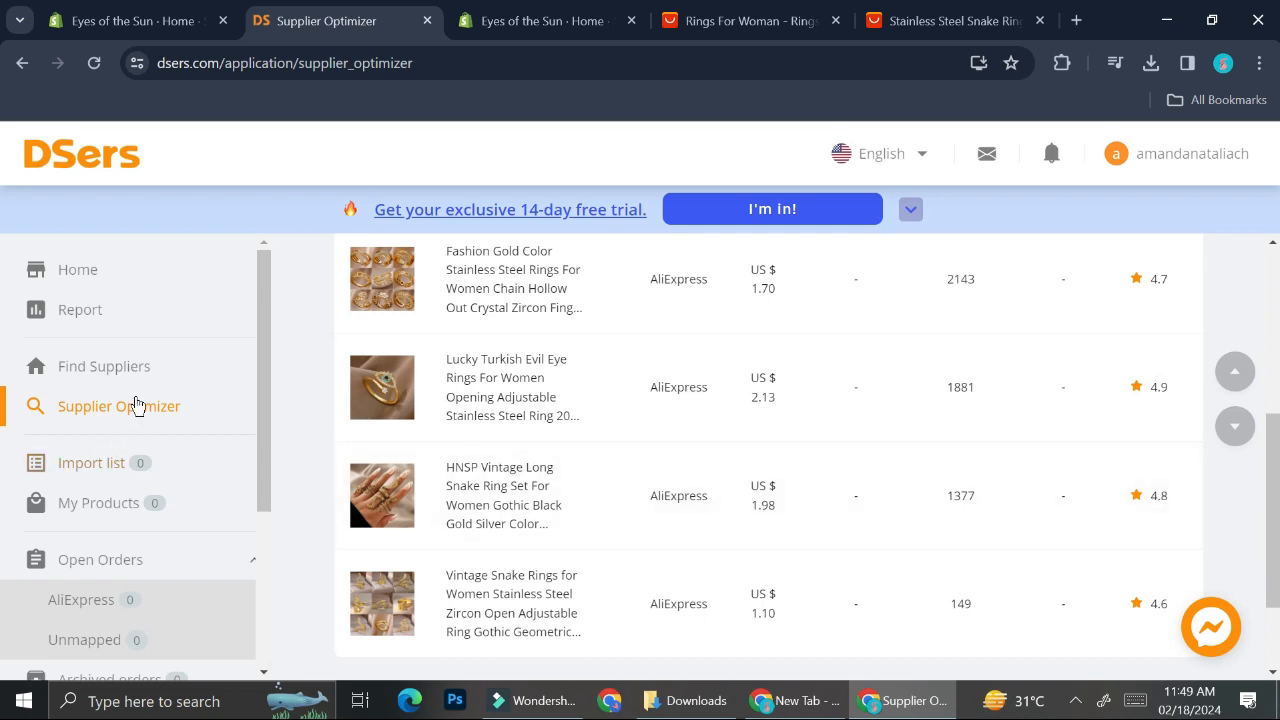
scroll(455, 440, "up", 2)
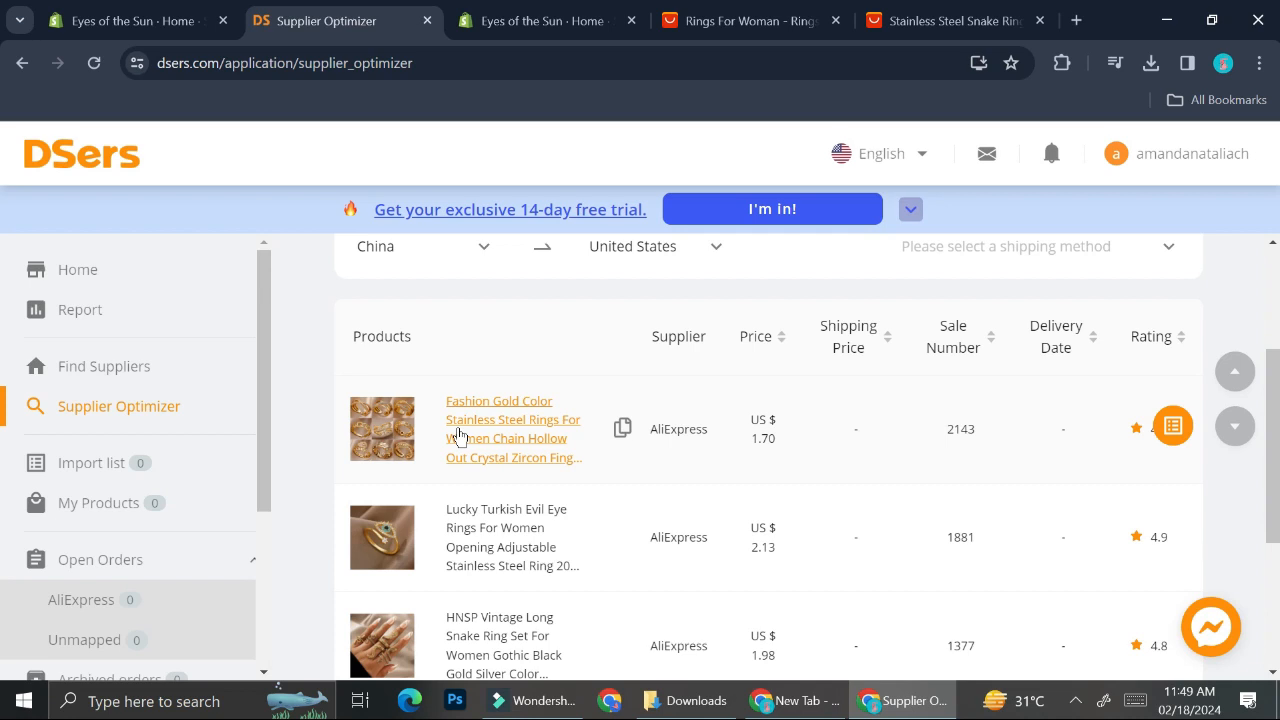
Step: Return to the ring search results and add the Vintage Hollow Heart Butterfly Rings Set to DSers
left_click(753, 16)
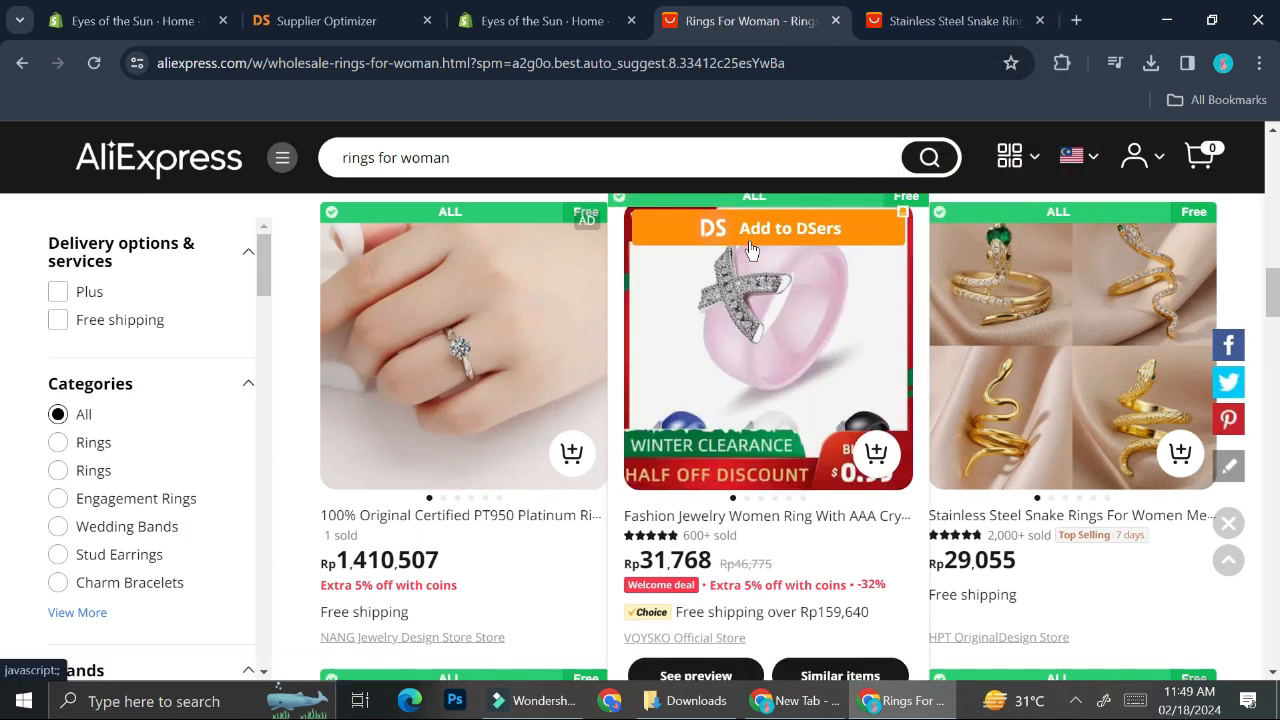
scroll(752, 248, "down", 4)
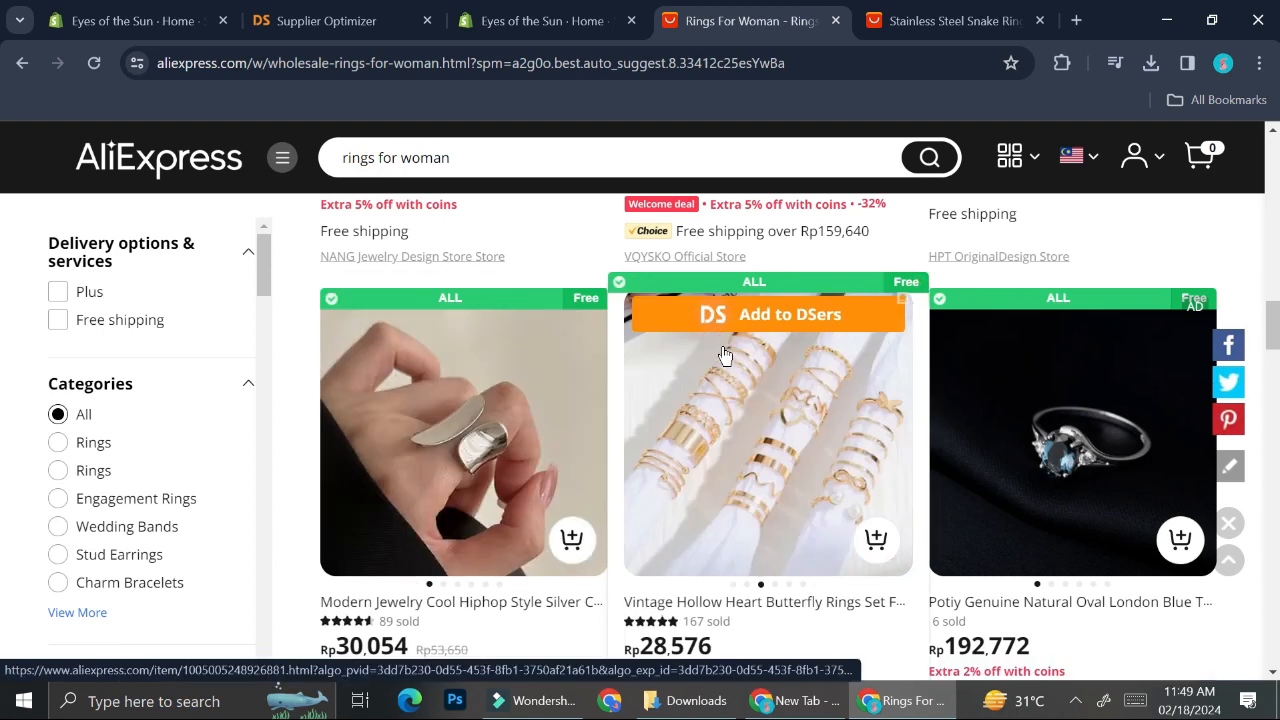
left_click(741, 316)
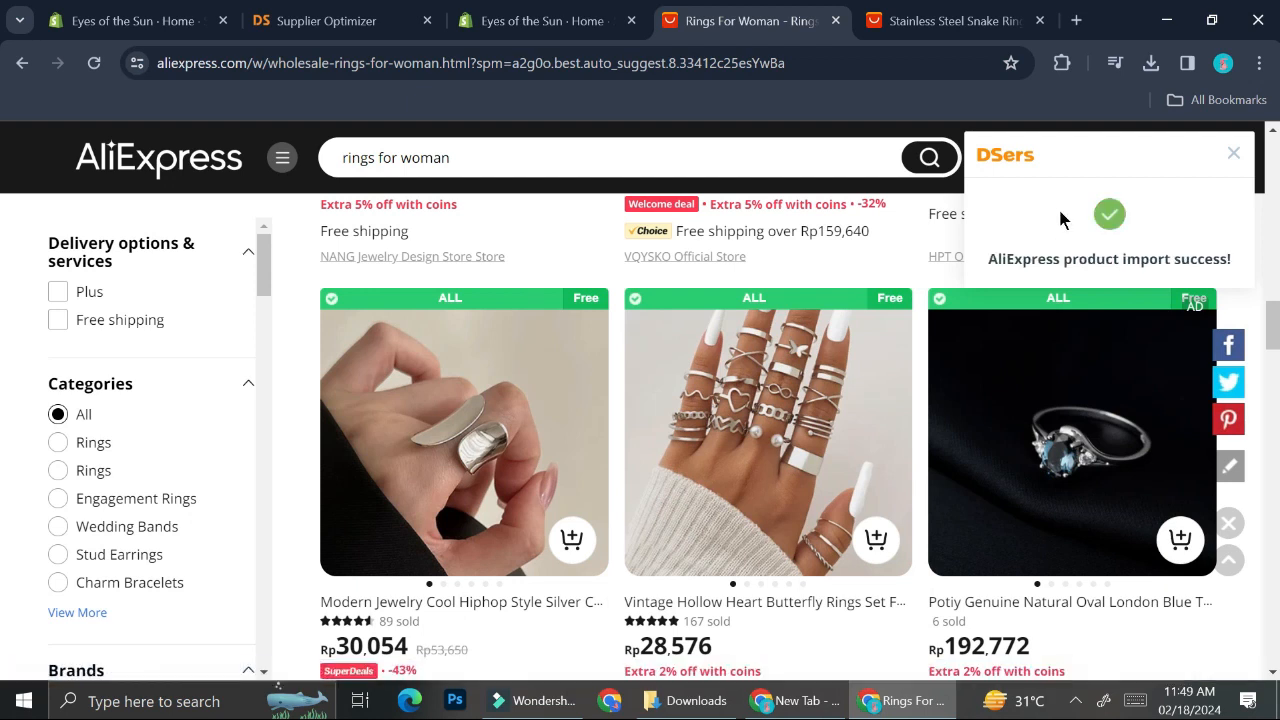
scroll(855, 417, "down", 4)
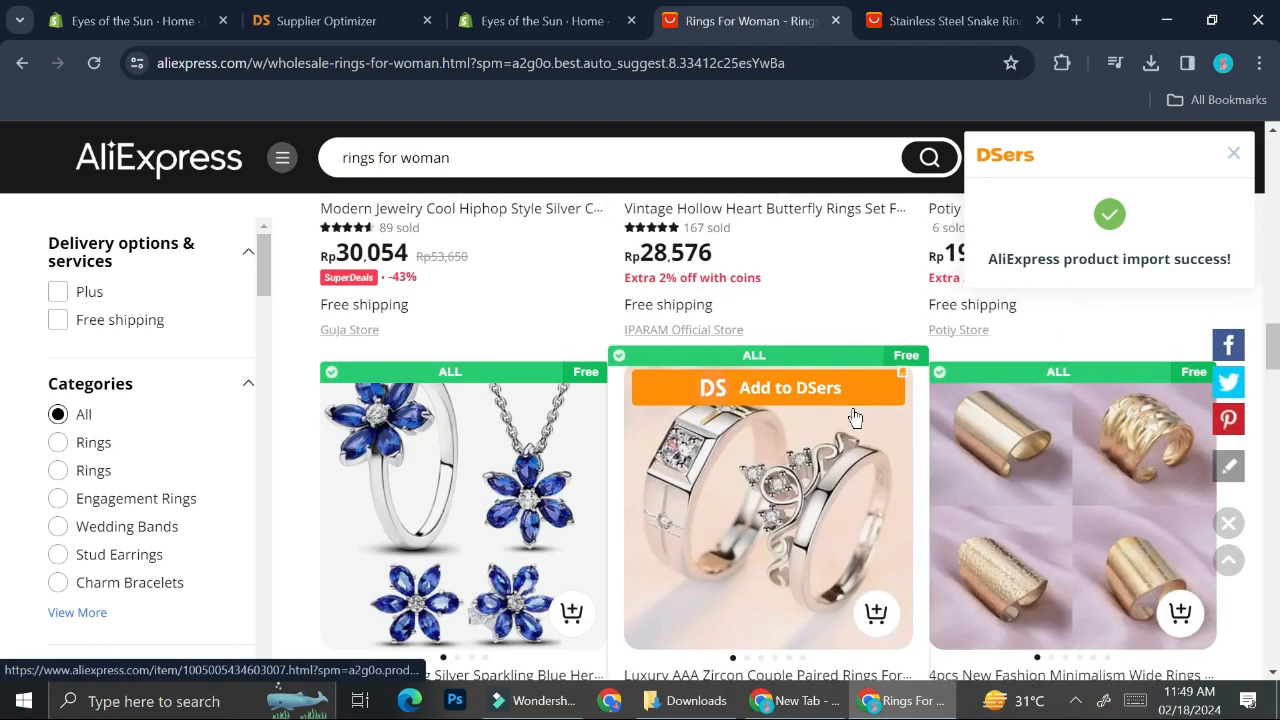
scroll(855, 417, "up", 4)
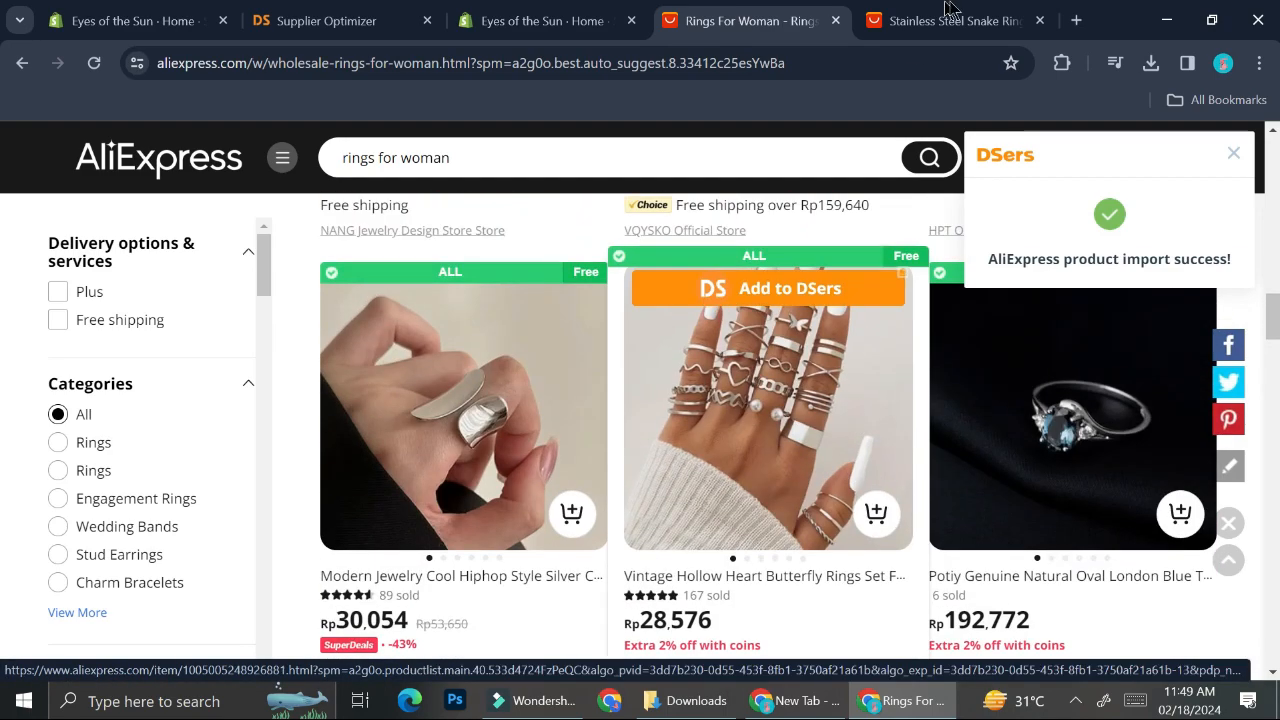
Step: Open the DSers Import list and review the imported ring products
left_click(395, 12)
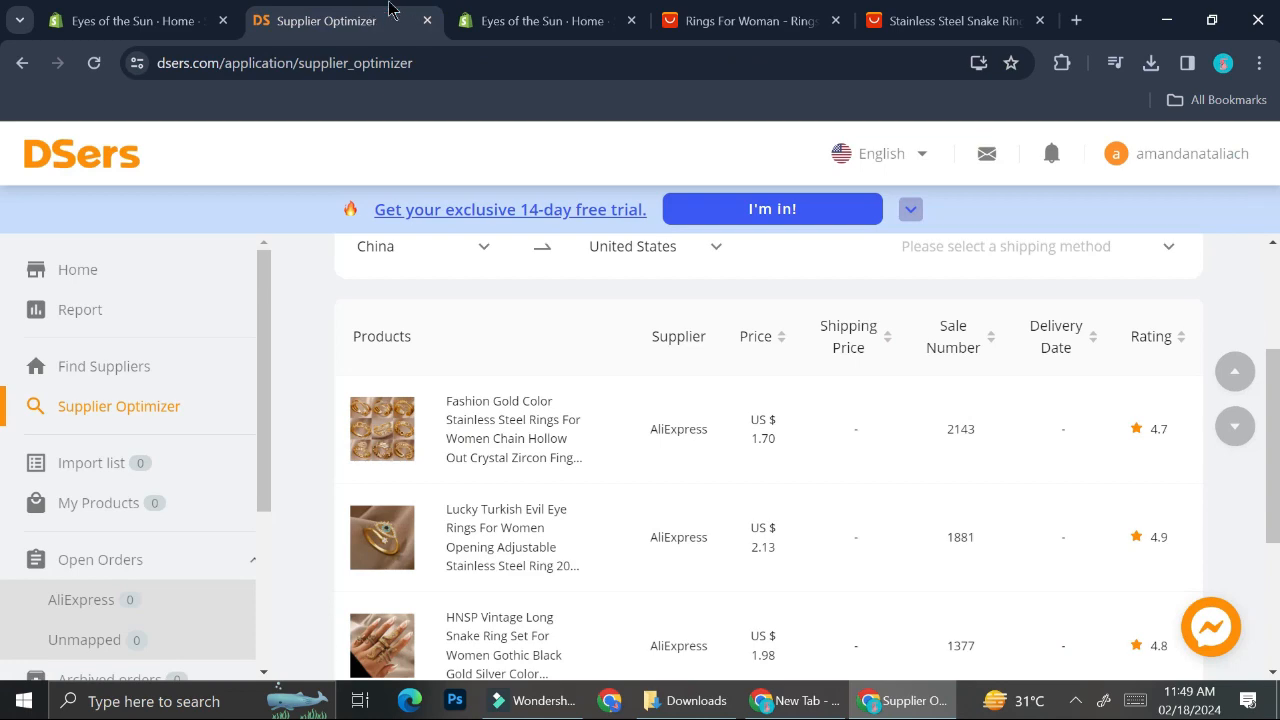
left_click(248, 473)
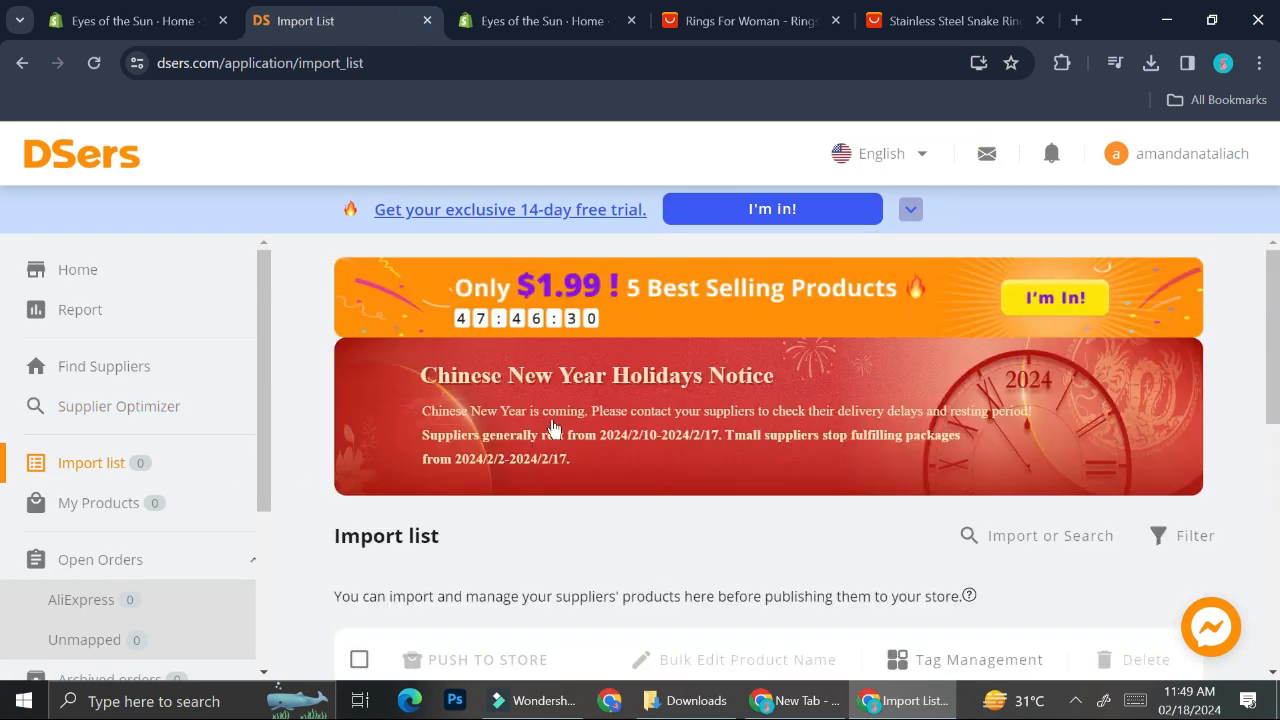
scroll(569, 426, "down", 2)
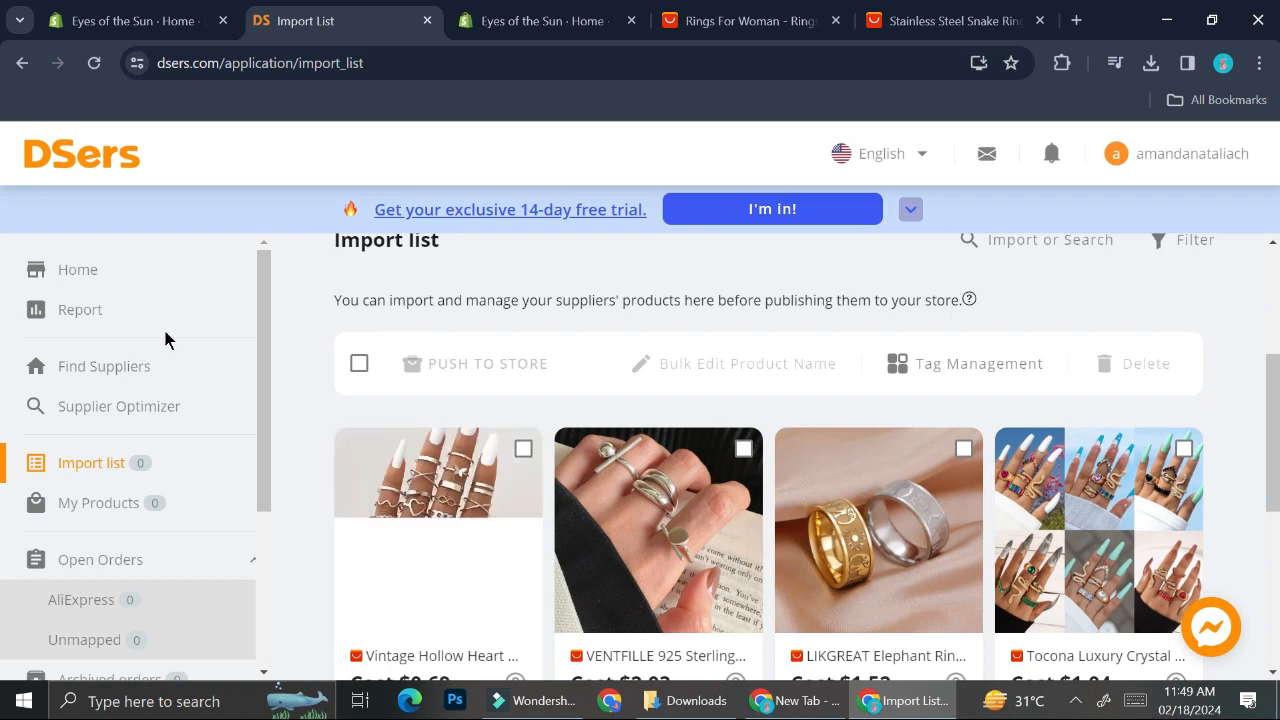
left_click(123, 480)
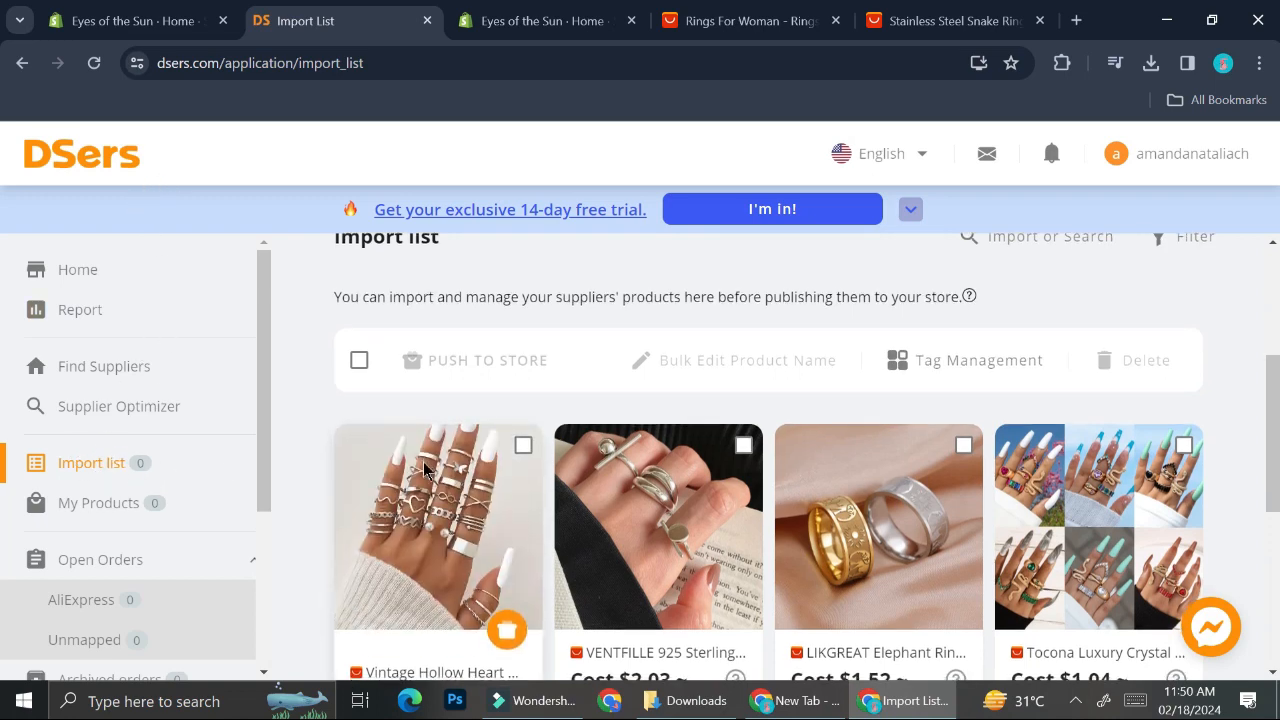
scroll(424, 470, "down", 2)
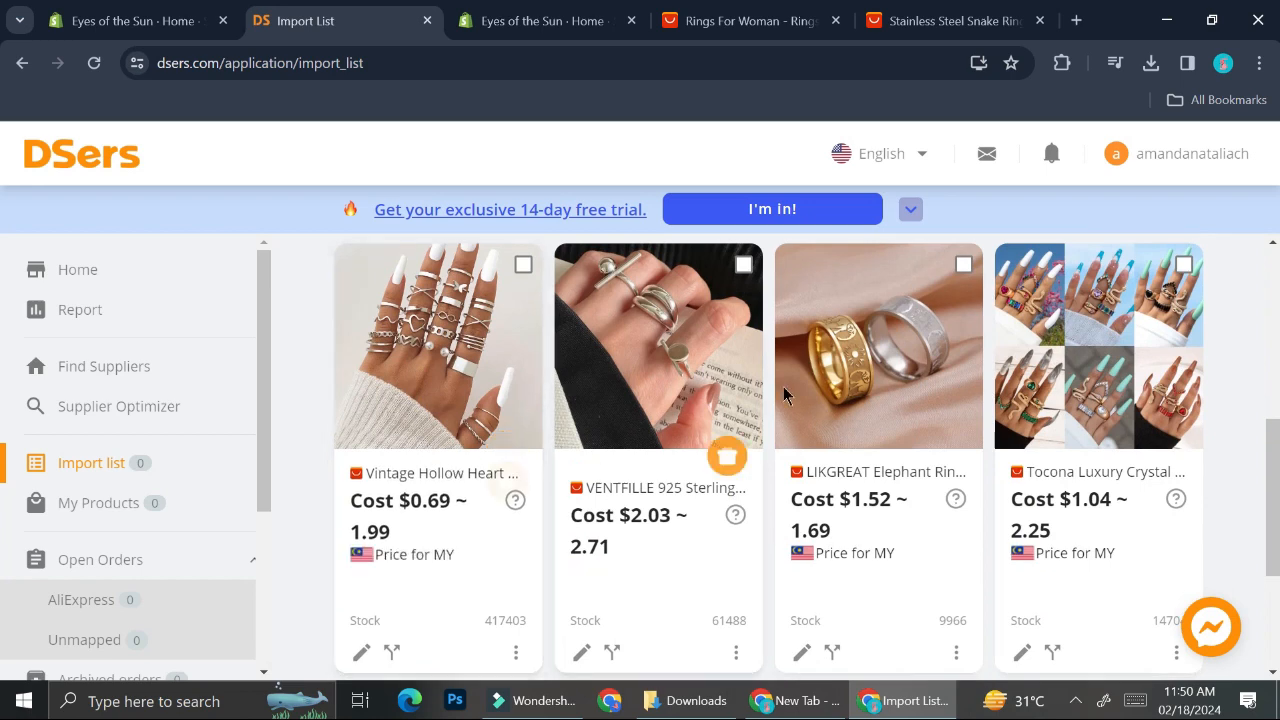
scroll(829, 400, "down", 2)
scroll(829, 400, "up", 1)
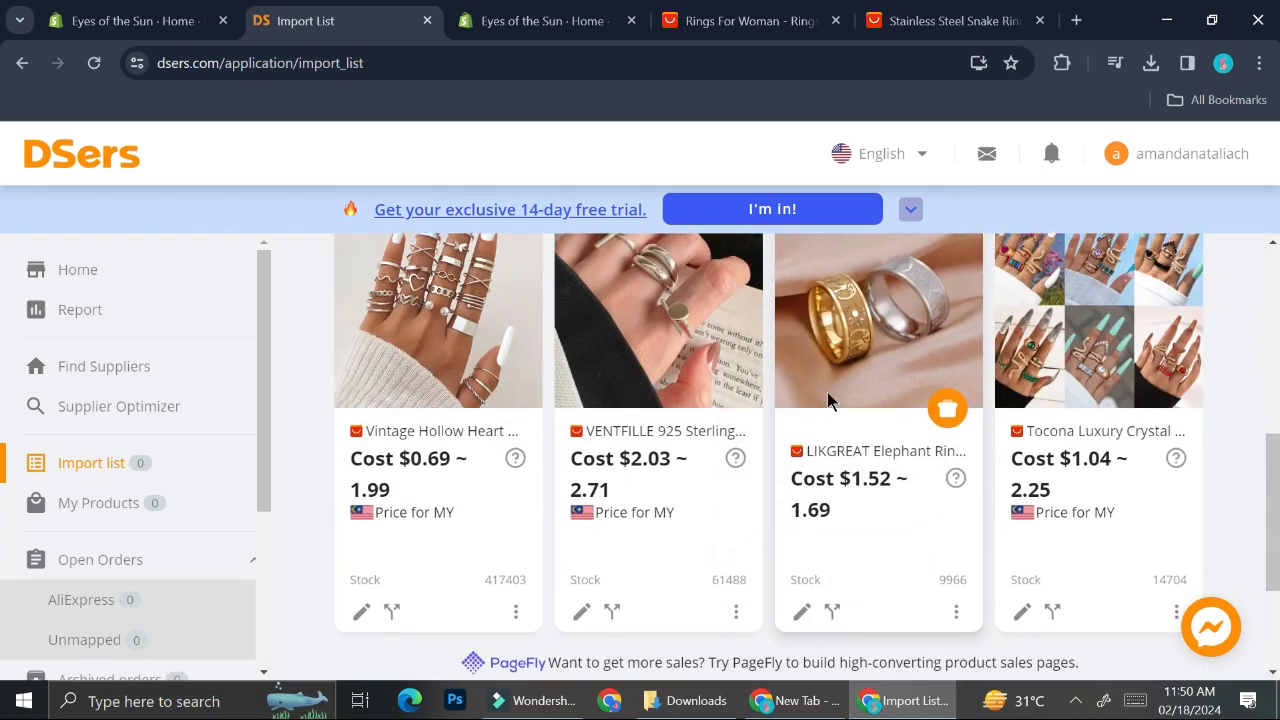
scroll(829, 400, "down", 1)
scroll(829, 400, "up", 2)
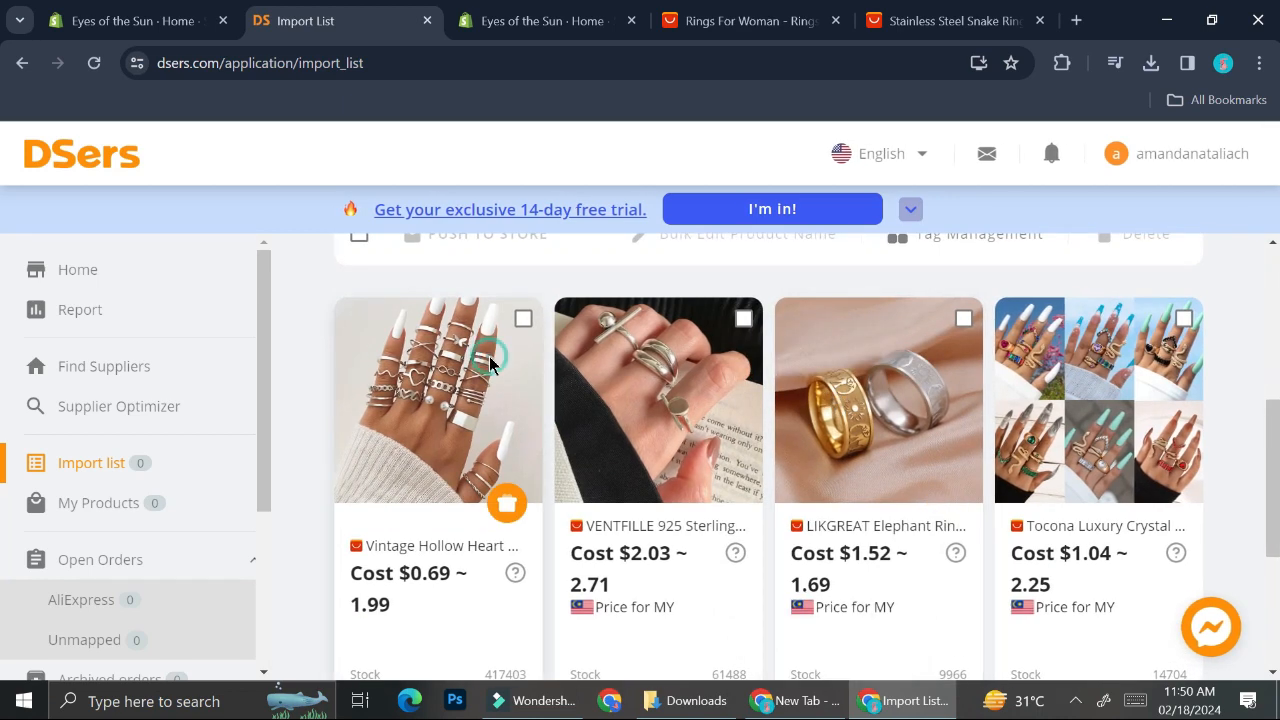
scroll(505, 375, "up", 1)
Step: Select the Vintage Hollow Heart ring set in the Import list and open its product editor
left_click(524, 388)
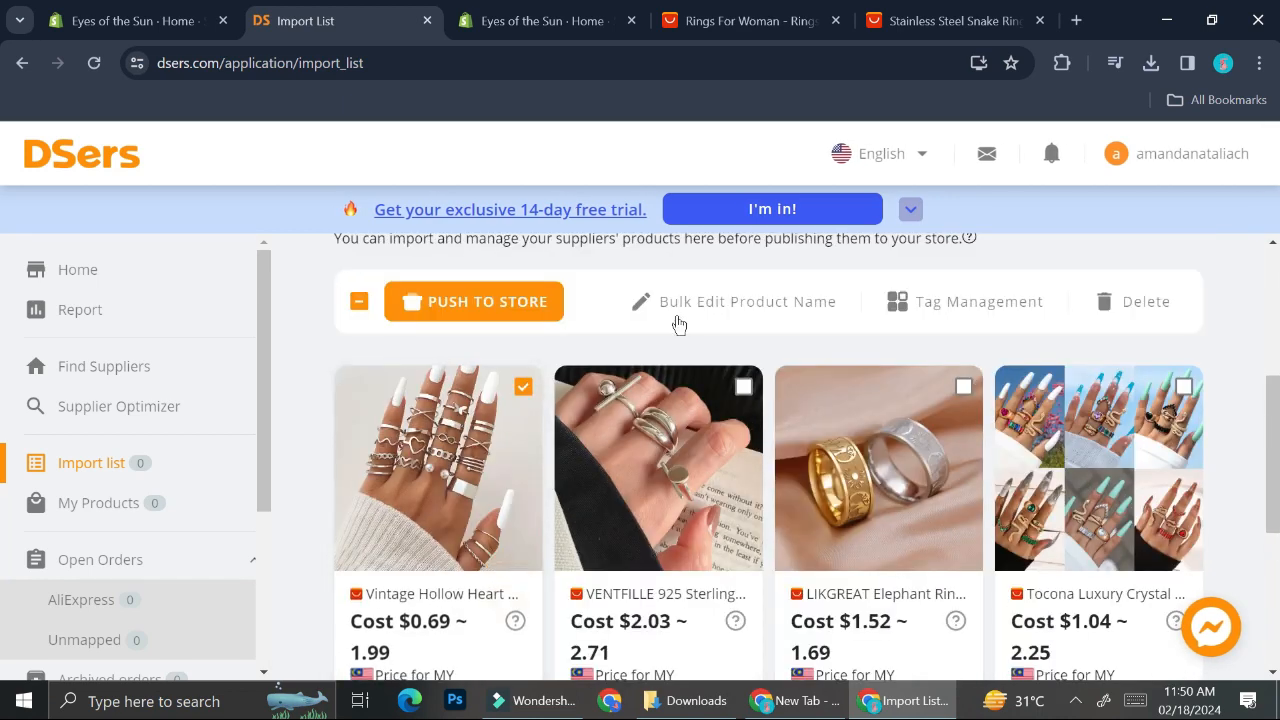
scroll(480, 486, "down", 2)
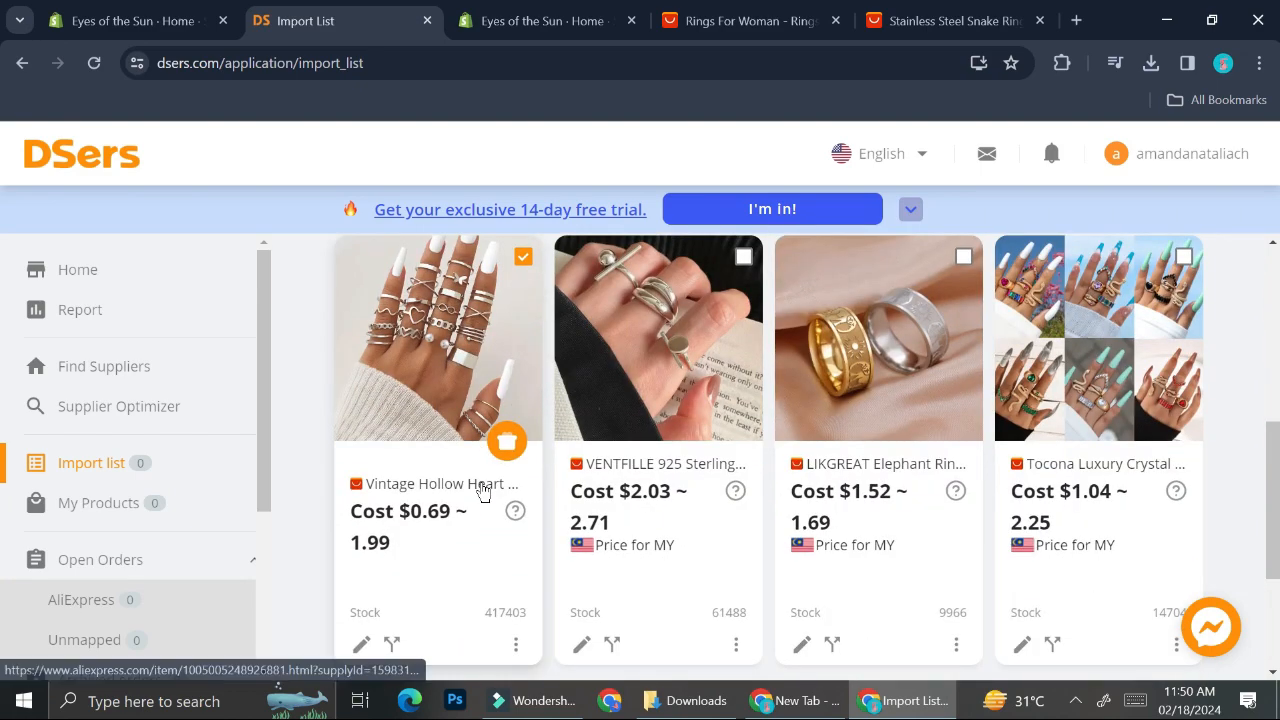
left_click(362, 644)
left_click(1231, 148)
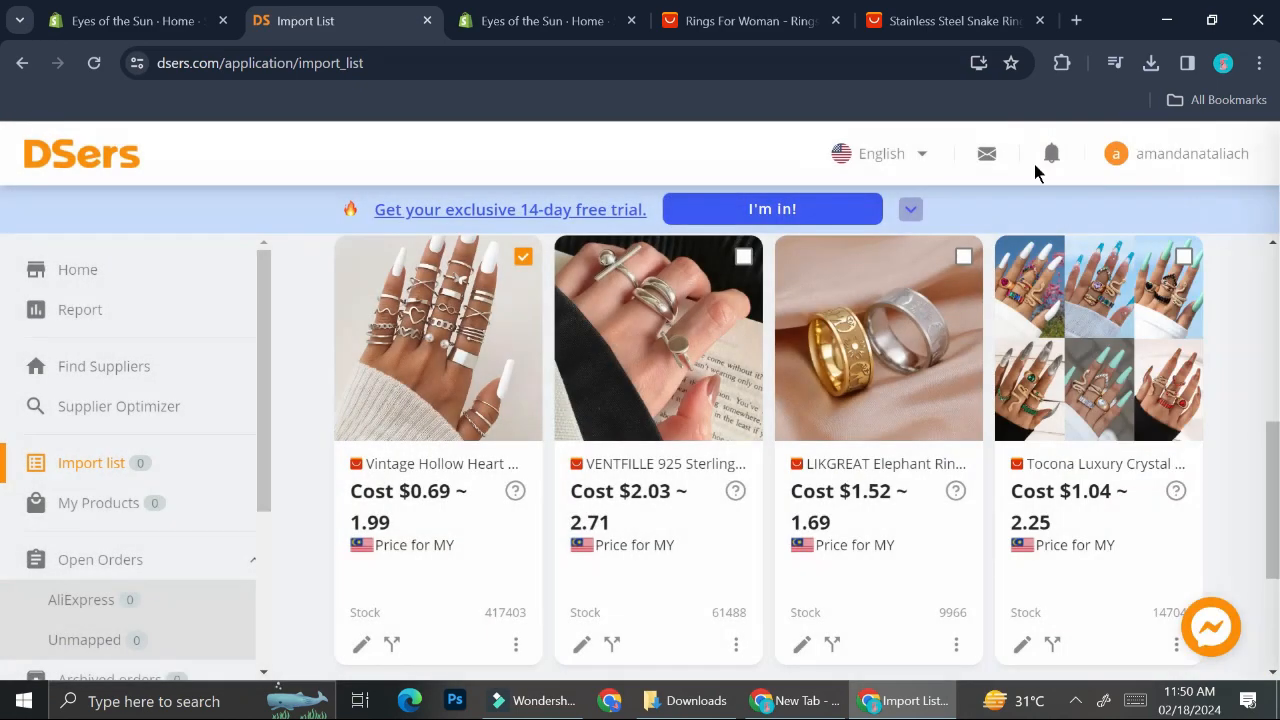
left_click(362, 646)
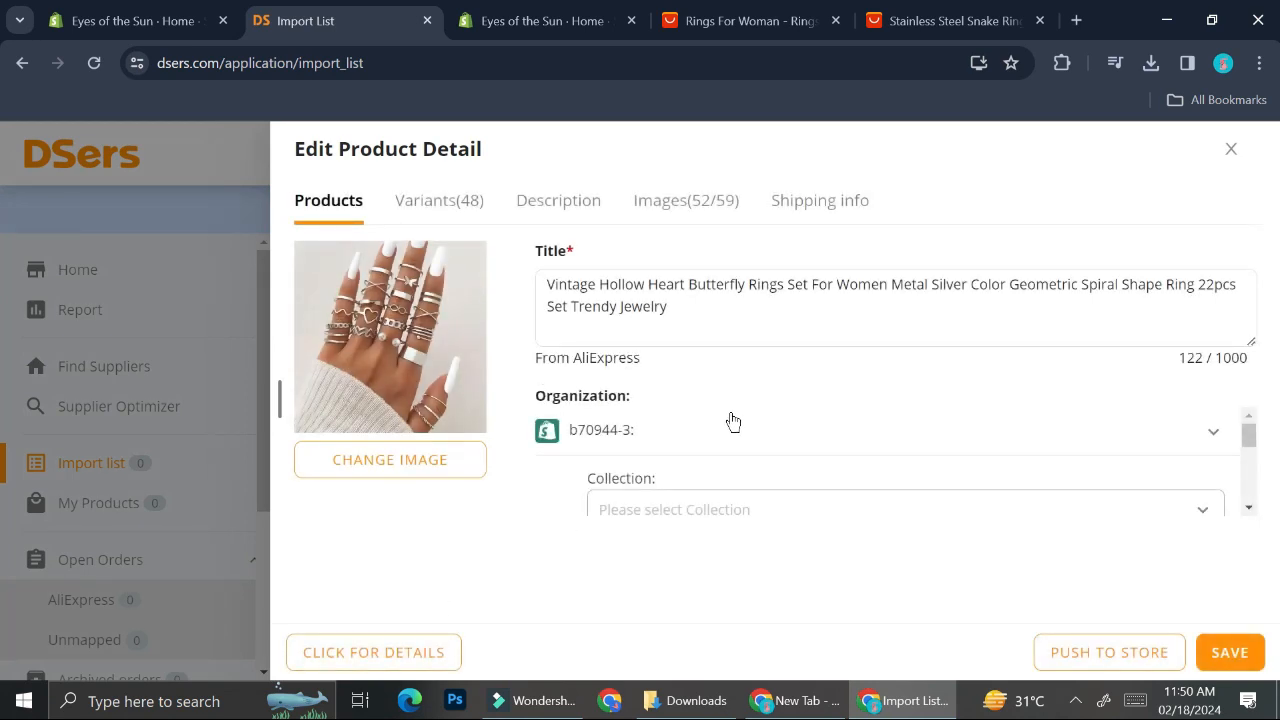
Step: Examine the ring set's title and organization fields in the product editor
left_click(670, 316)
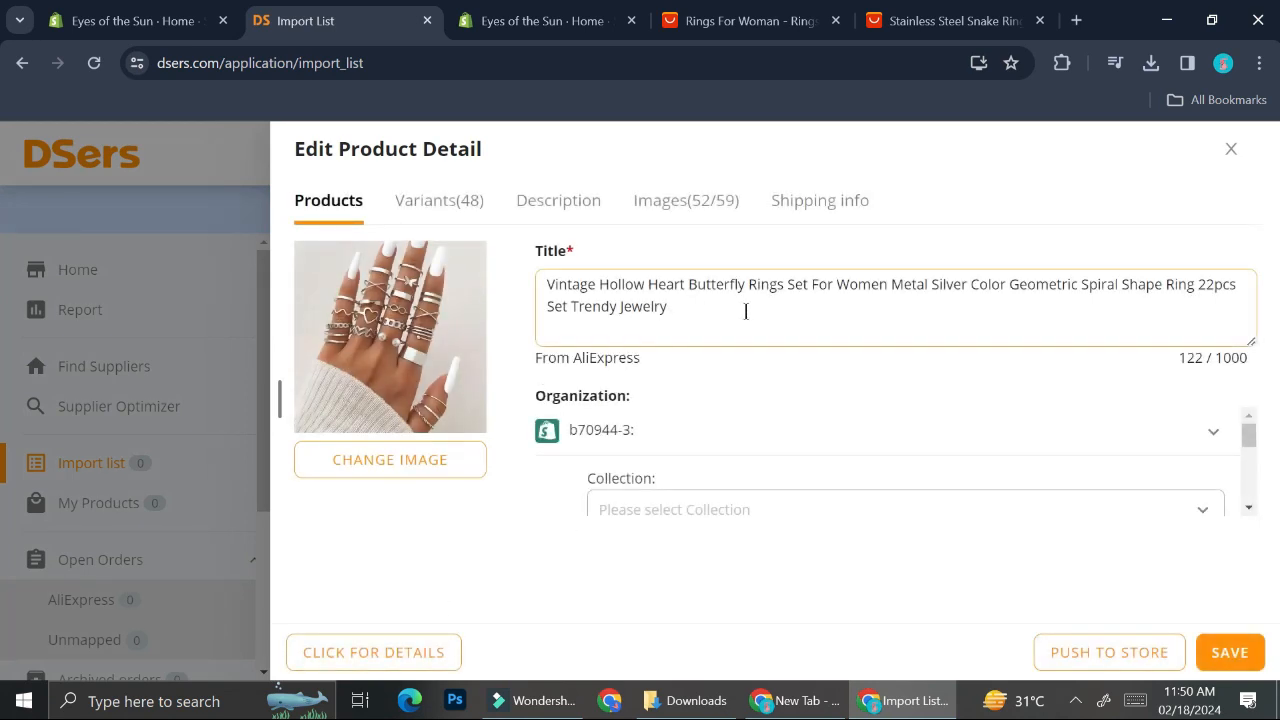
scroll(757, 443, "down", 3)
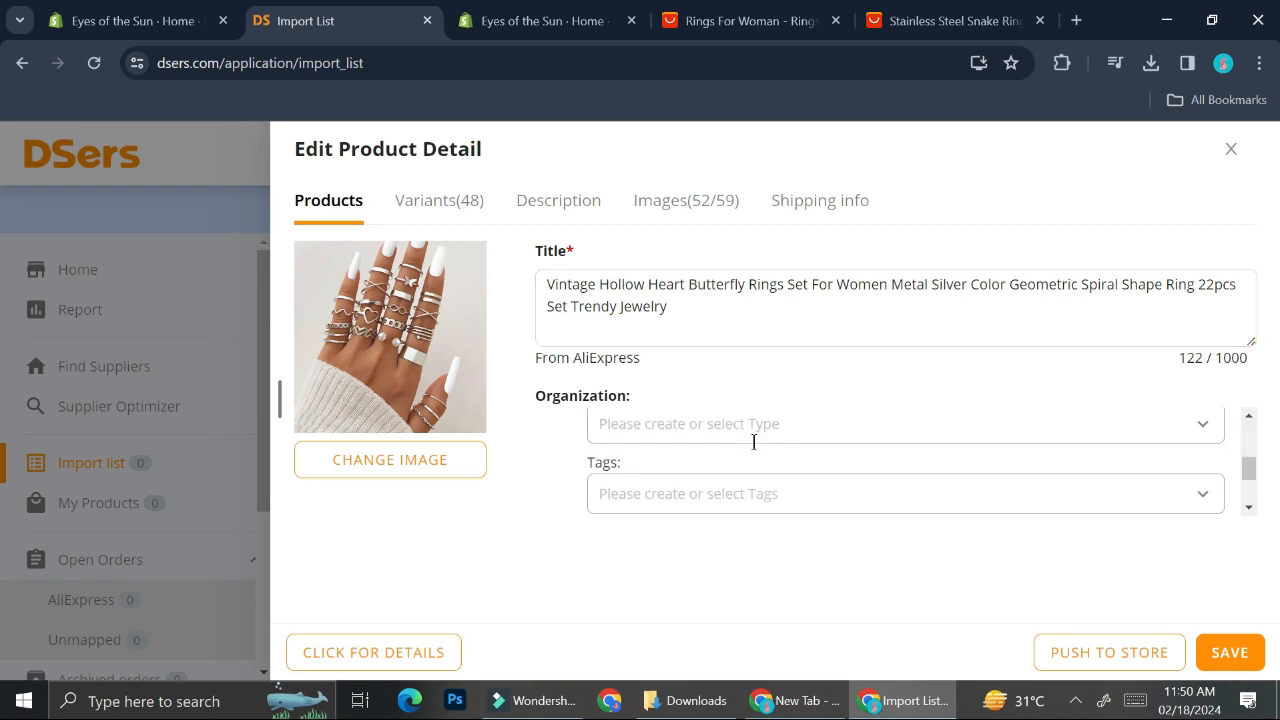
scroll(755, 442, "up", 3)
scroll(753, 441, "down", 3)
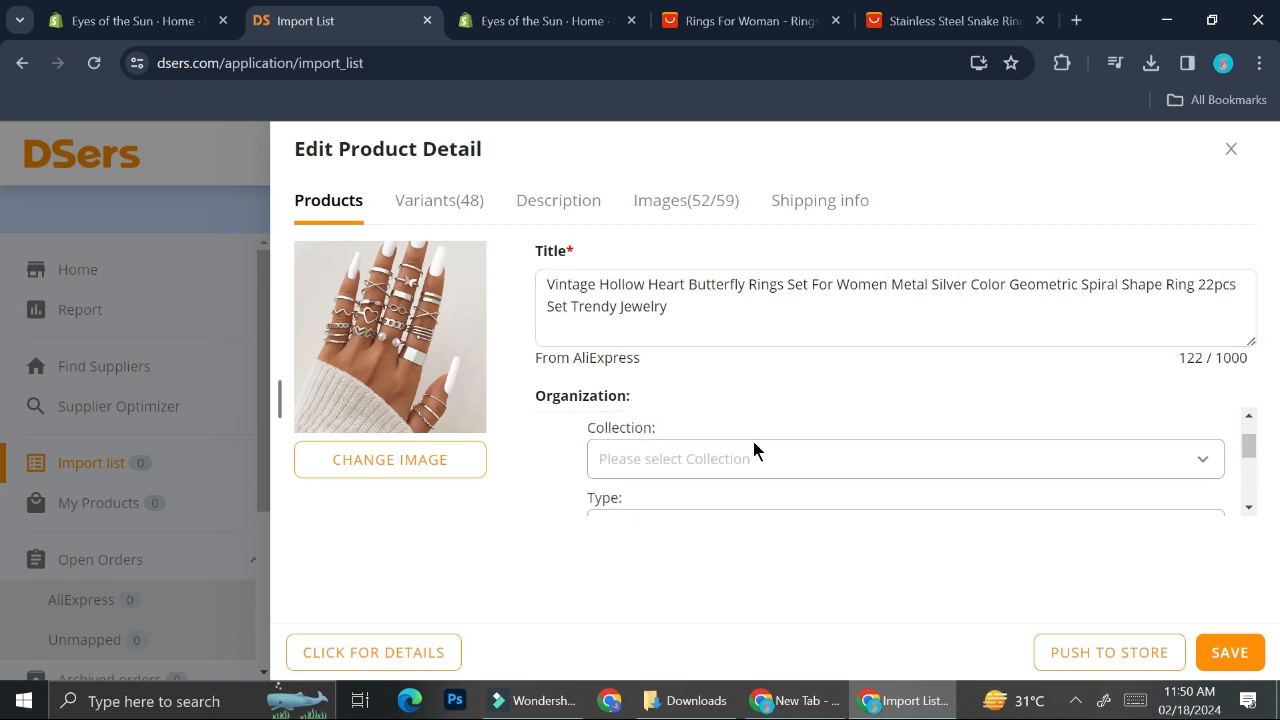
scroll(753, 443, "down", 1)
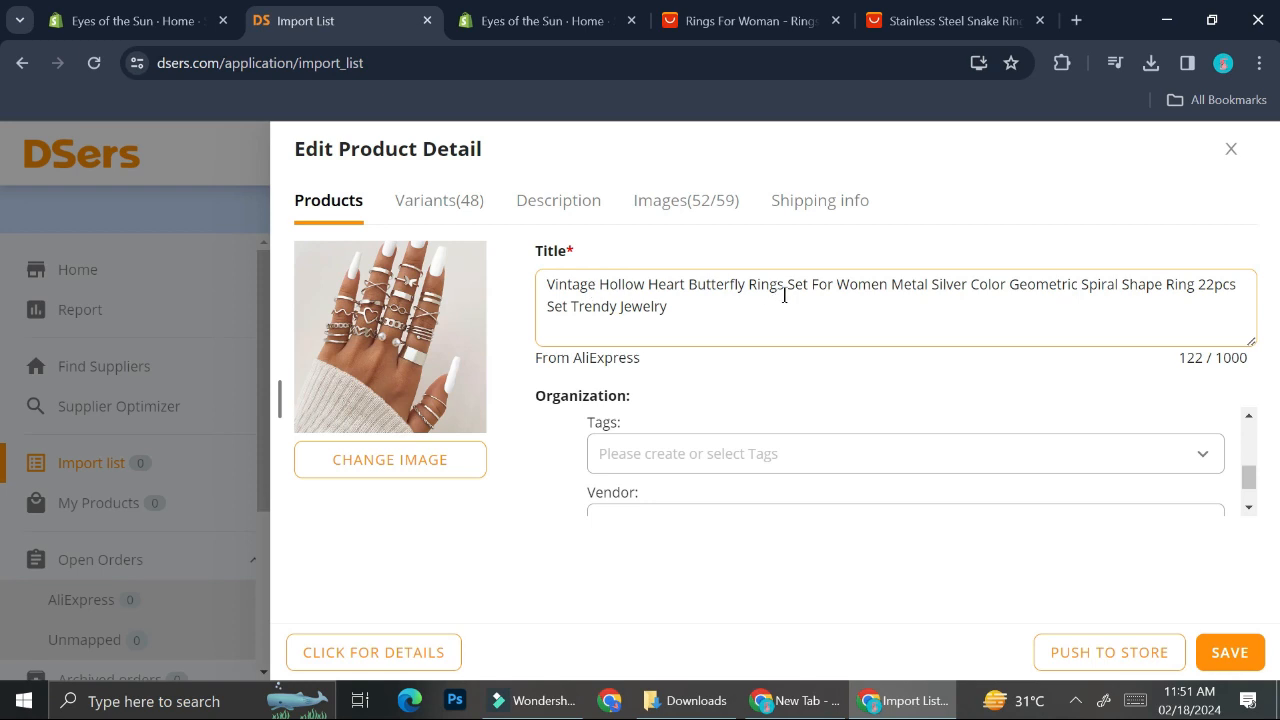
Step: Shorten the product title to "Butterfly Rings Set" by deleting the surrounding words
double_click(650, 285)
left_click_drag(650, 285, 541, 276)
key("BackSpace")
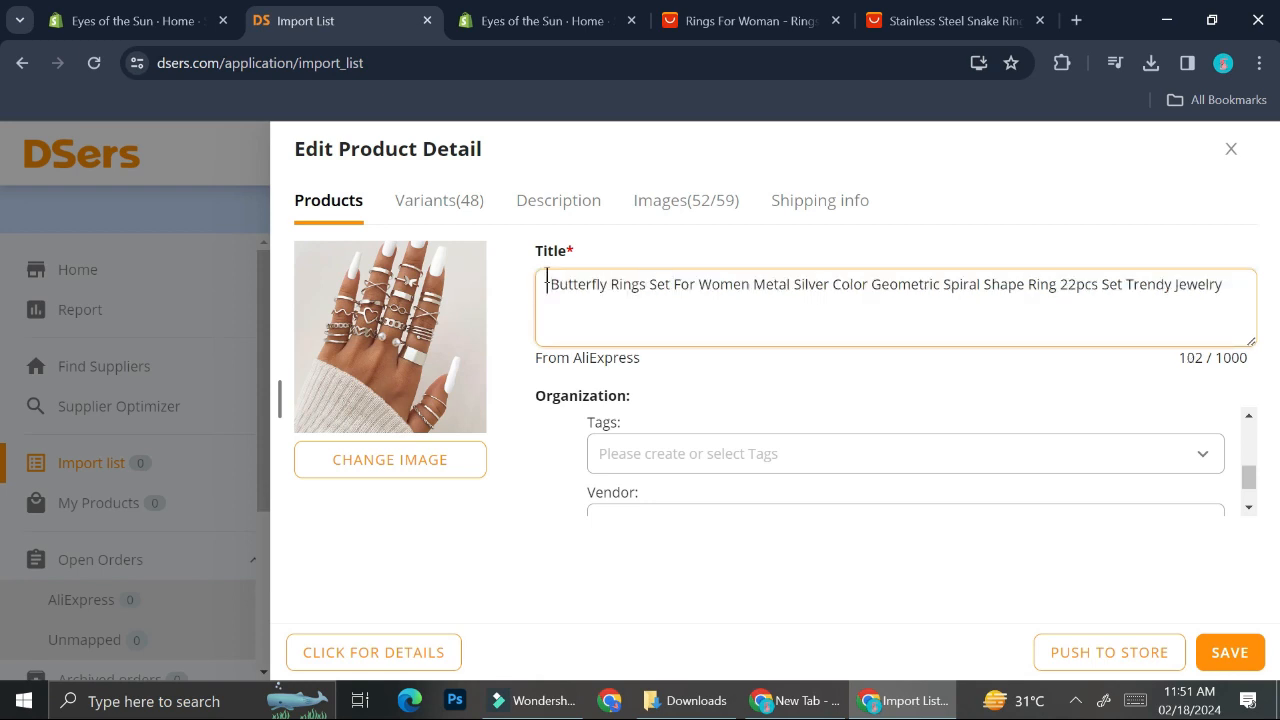
key("Delete")
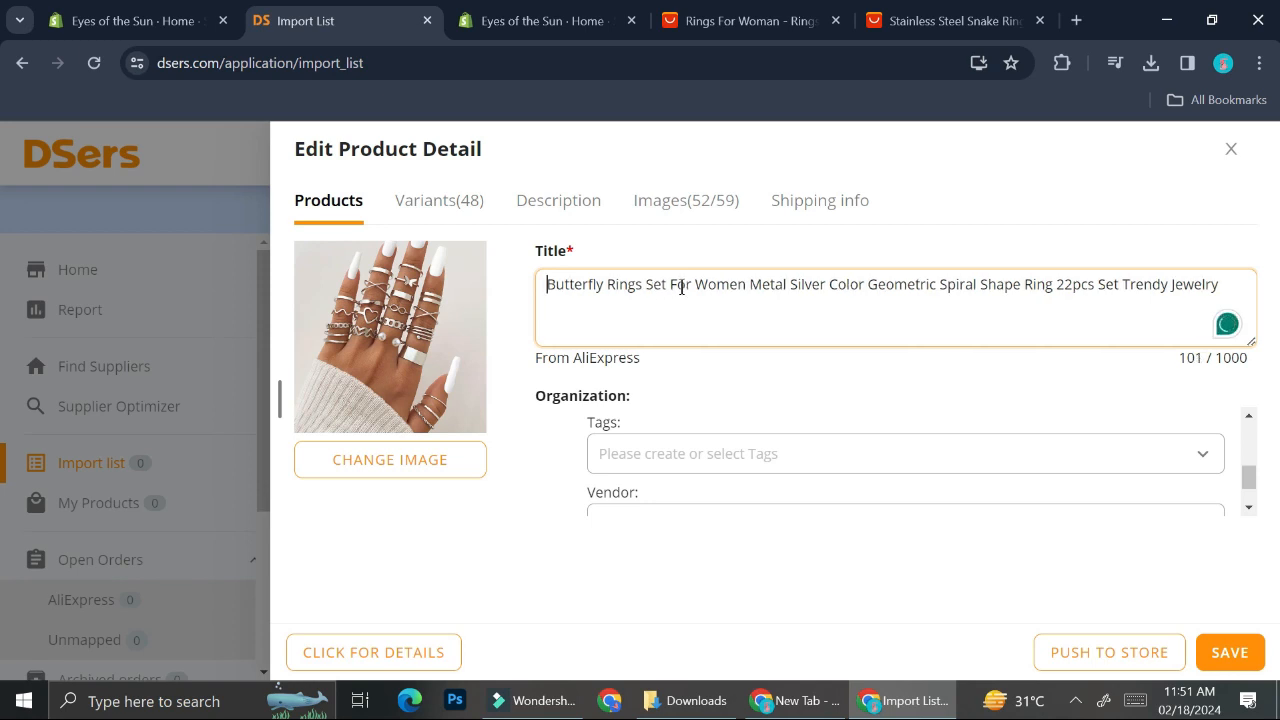
left_click_drag(668, 285, 1220, 290)
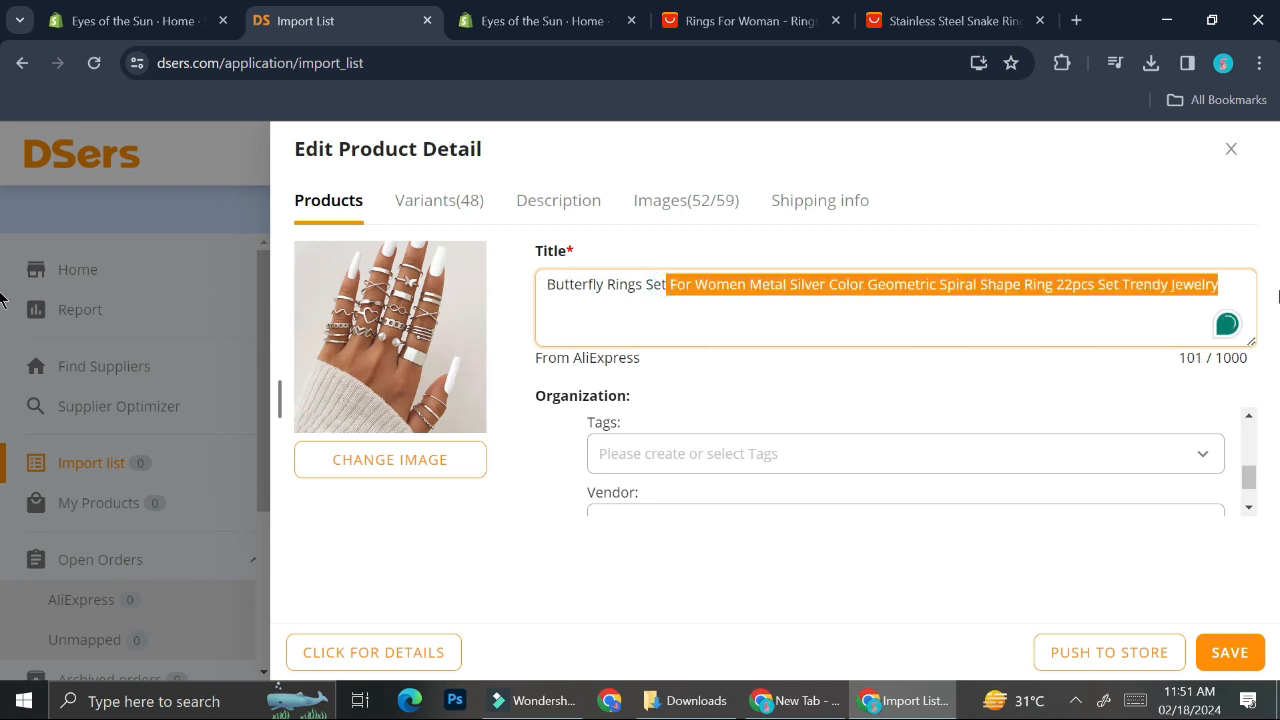
key("BackSpace")
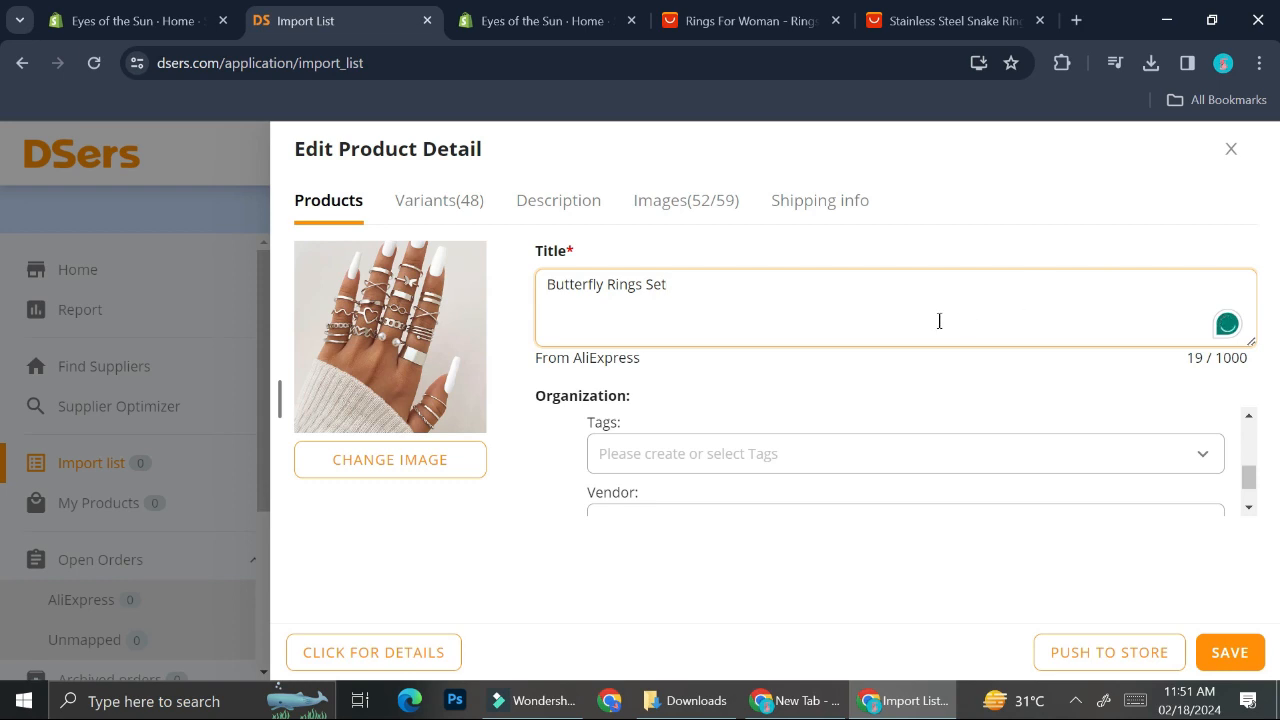
left_click(742, 443)
left_click(807, 402)
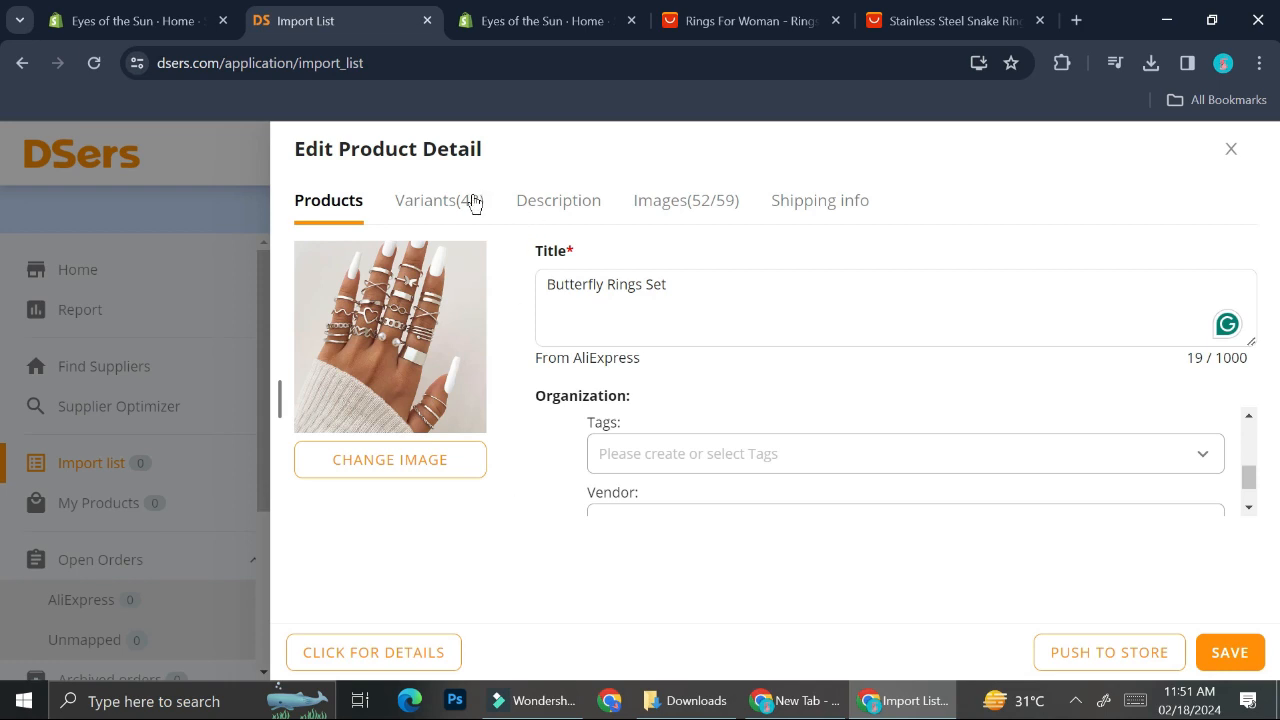
Step: Open the product's variants list and select all 48 variants
left_click(474, 202)
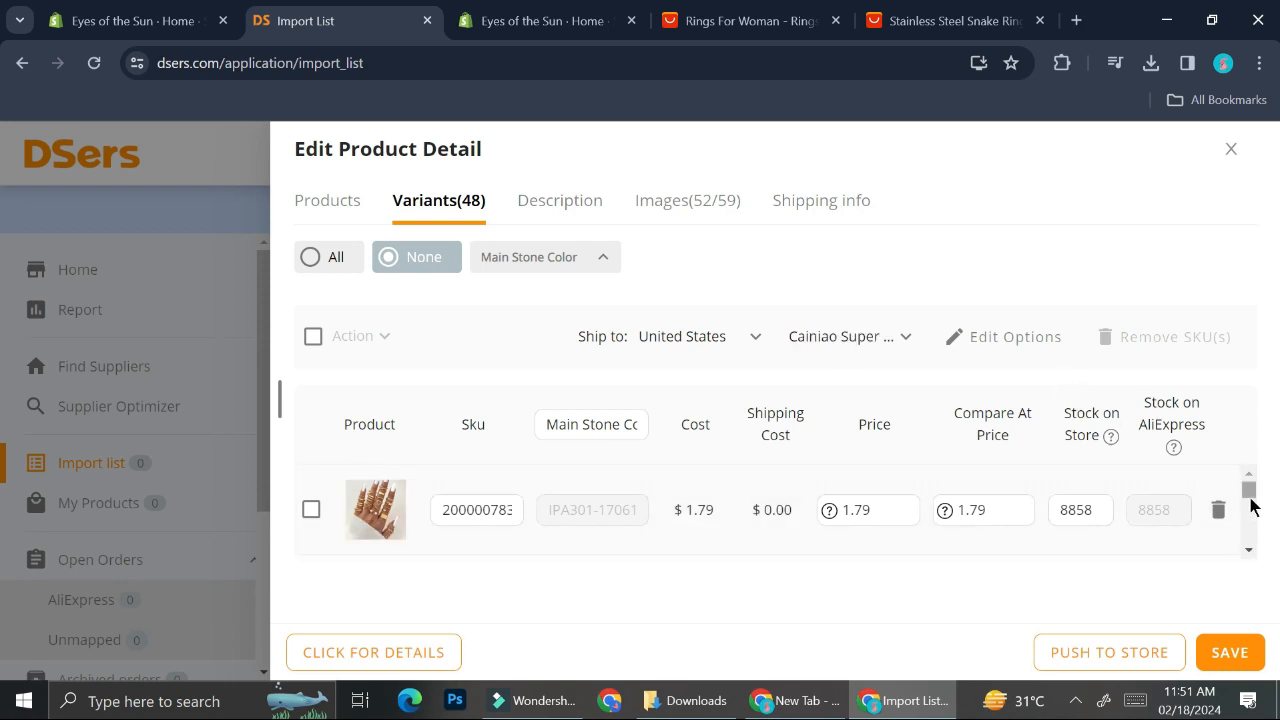
mouse_move(1248, 500)
left_mouse_down()
mouse_move(1250, 545)
mouse_move(1257, 488)
left_mouse_up()
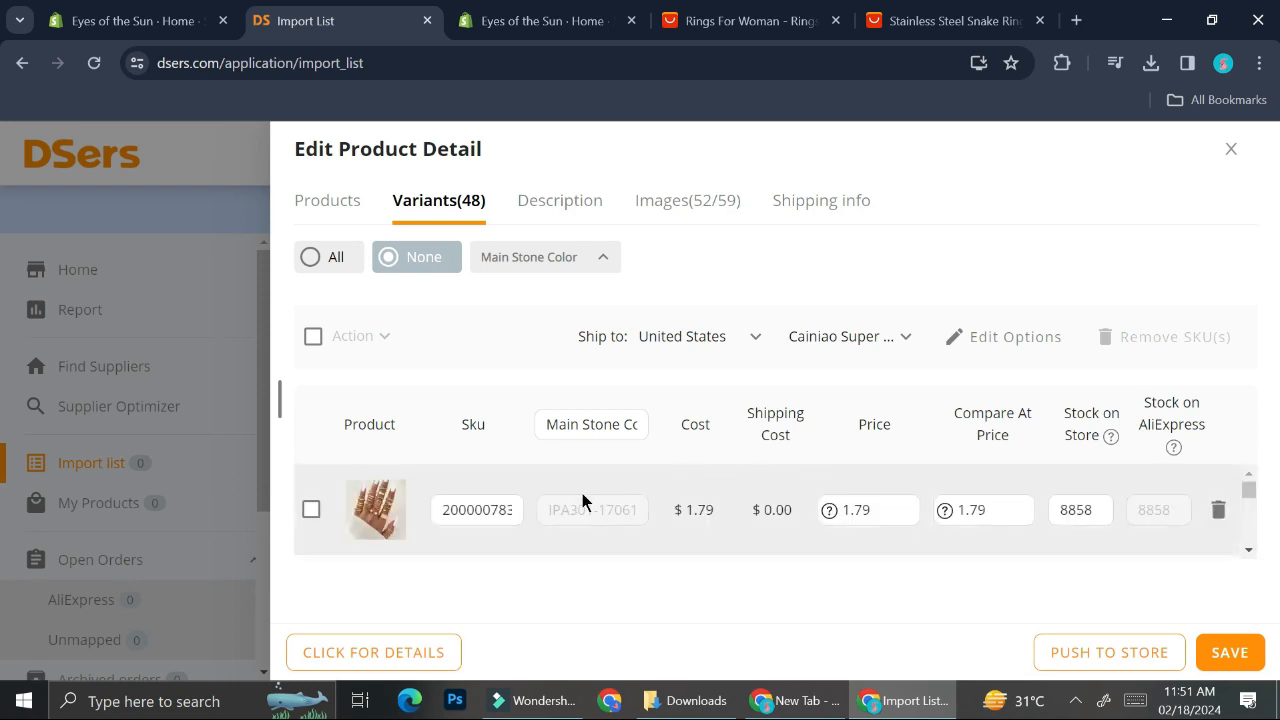
scroll(582, 493, "down", 1)
scroll(582, 493, "down", 1)
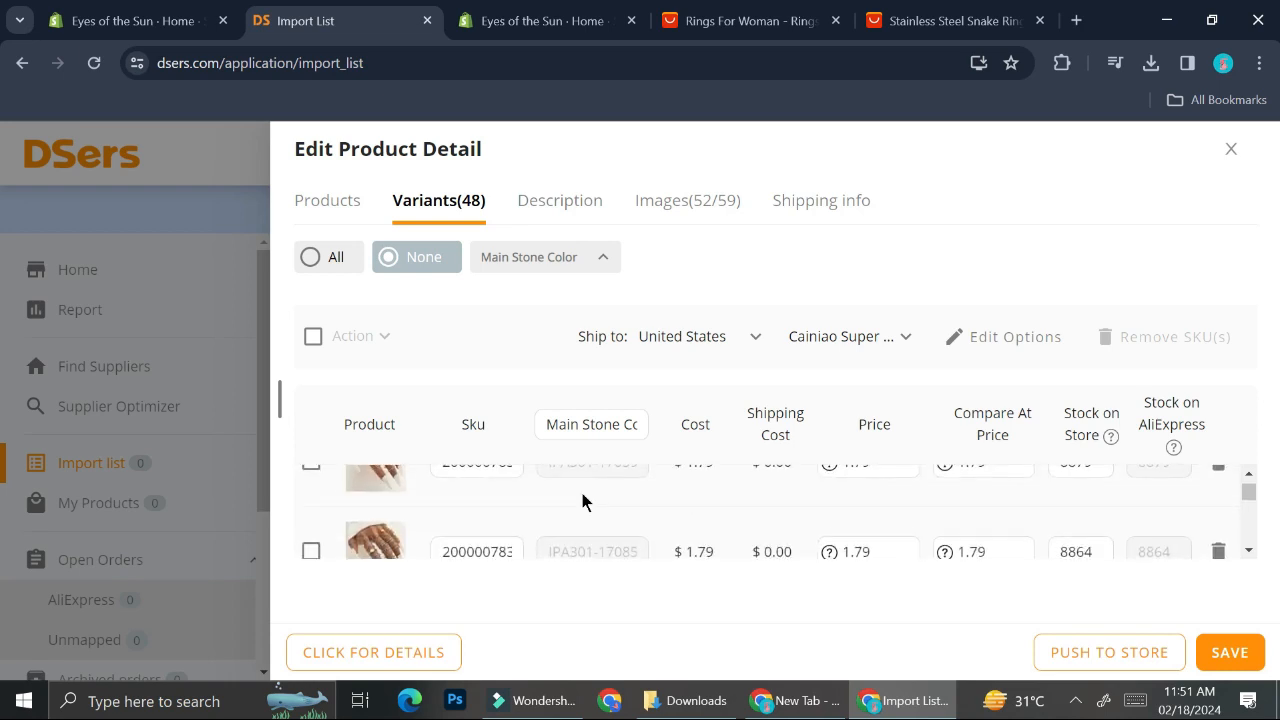
scroll(582, 493, "up", 2)
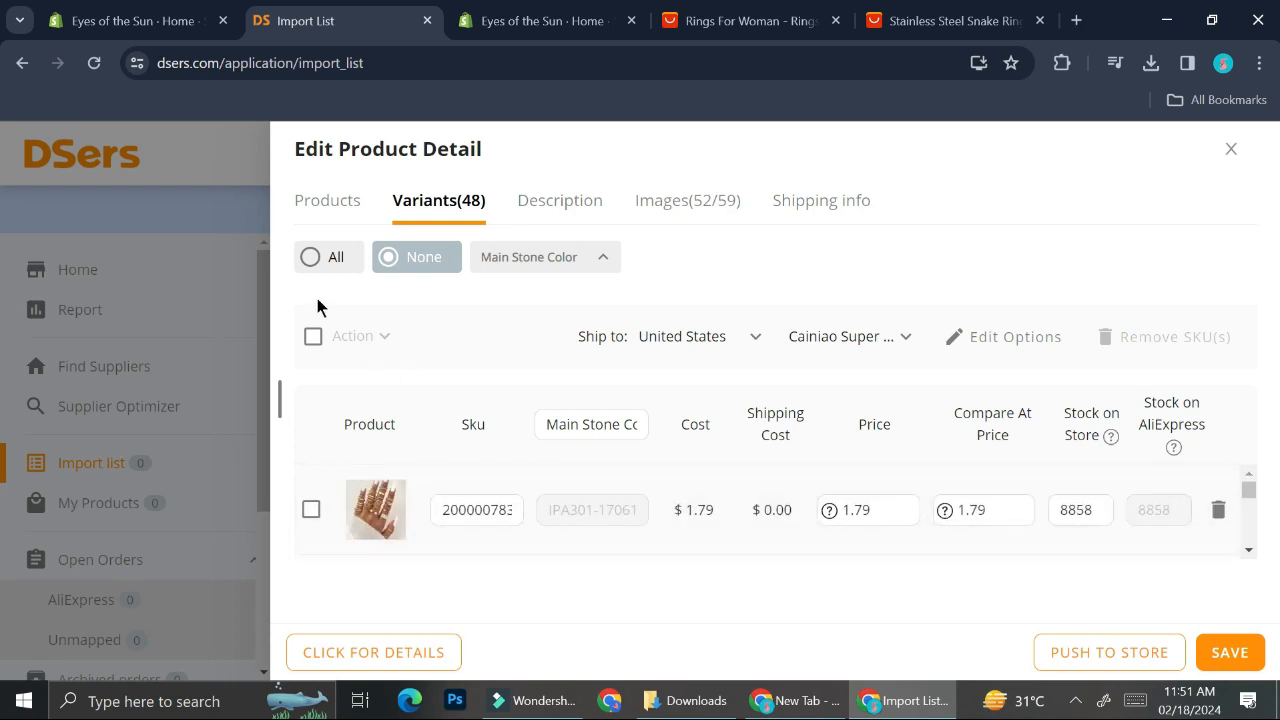
left_click(313, 337)
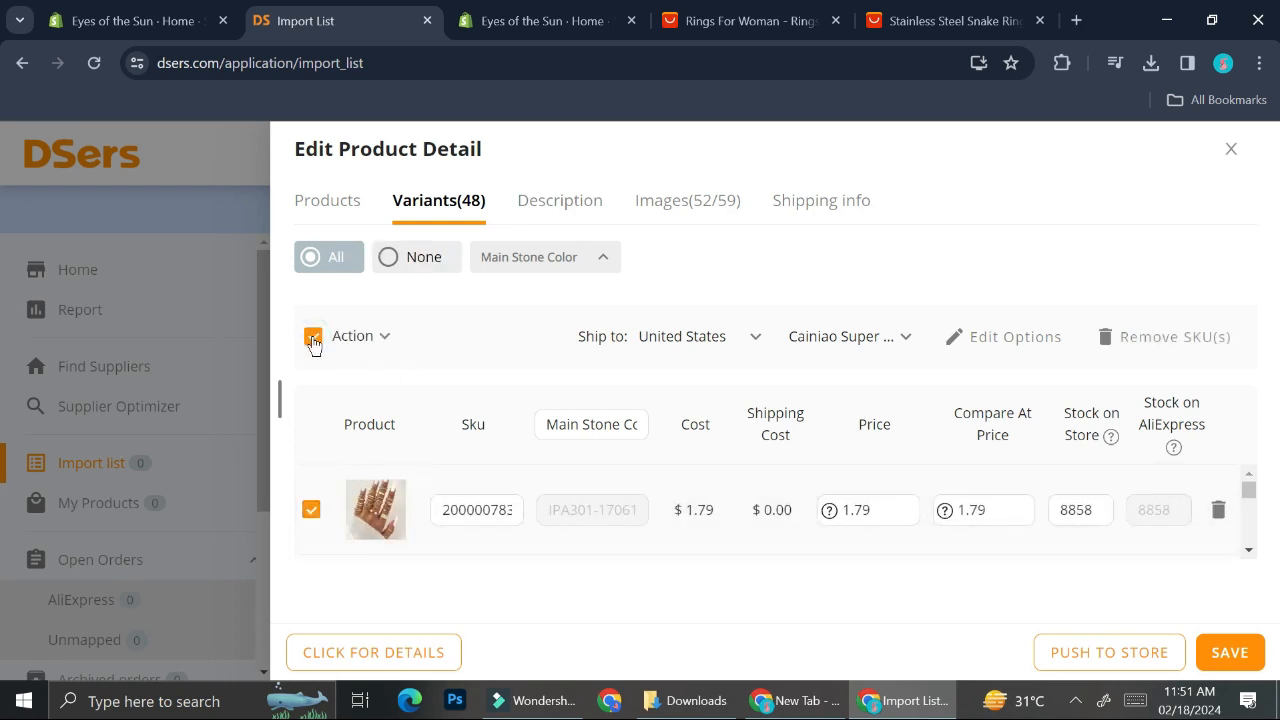
Step: Scroll through the variants and deselect two individual ring variants from the selection
scroll(466, 508, "down", 3)
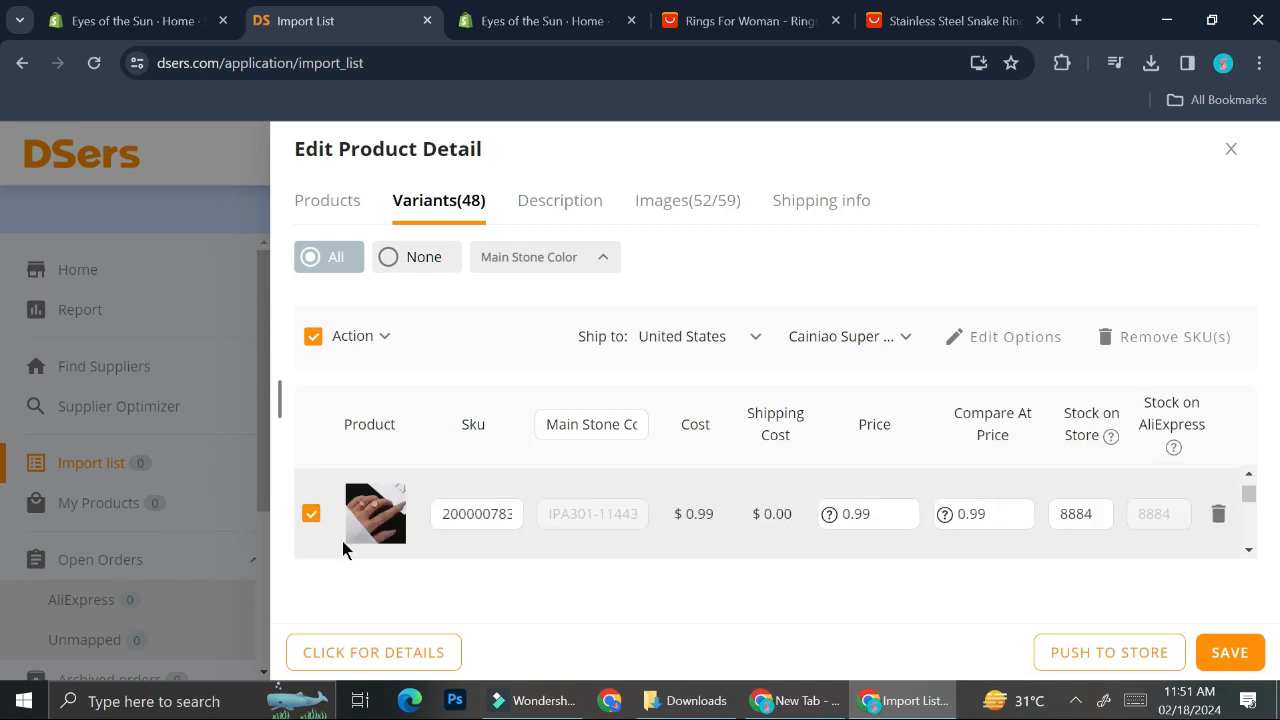
scroll(347, 511, "down", 3)
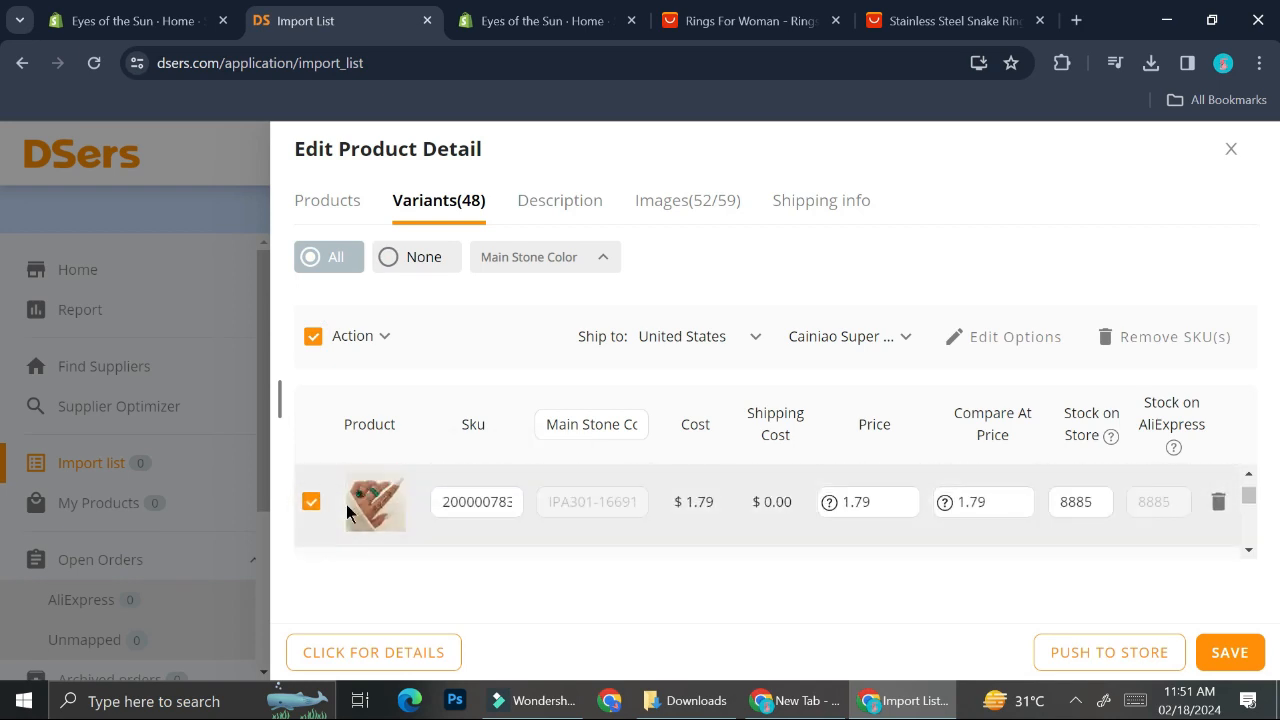
scroll(346, 504, "down", 1)
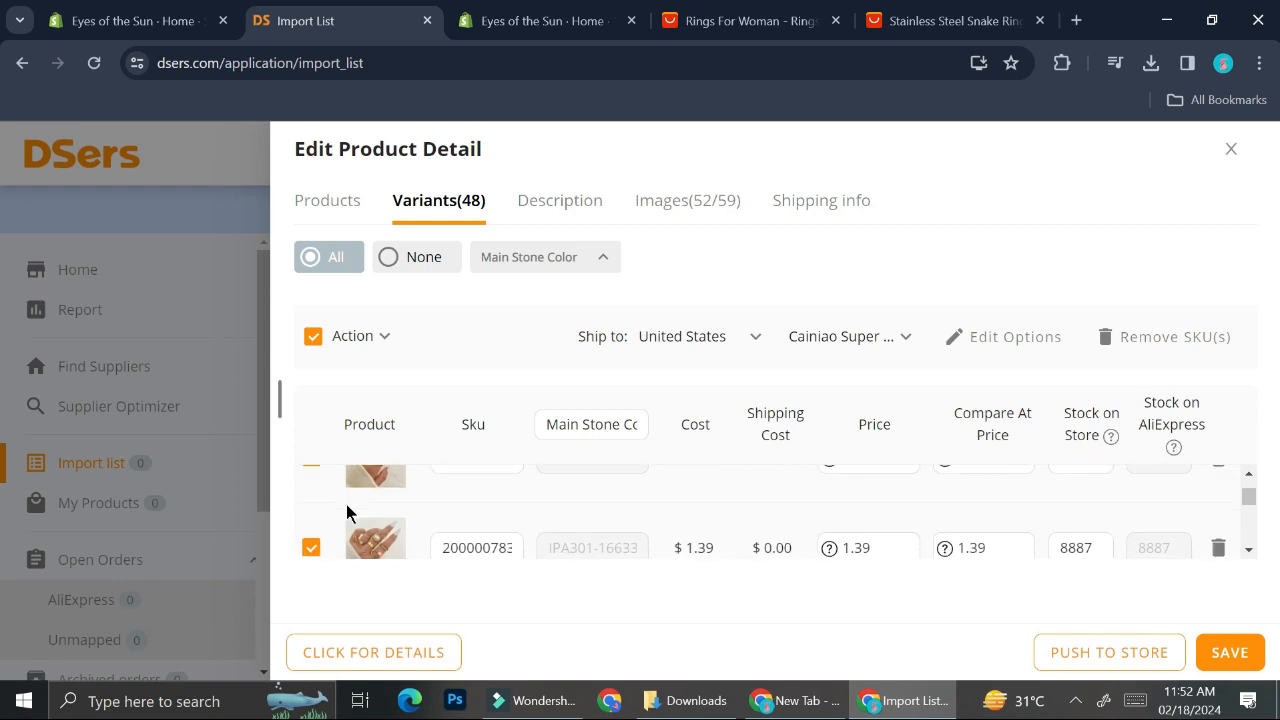
scroll(346, 504, "up", 1)
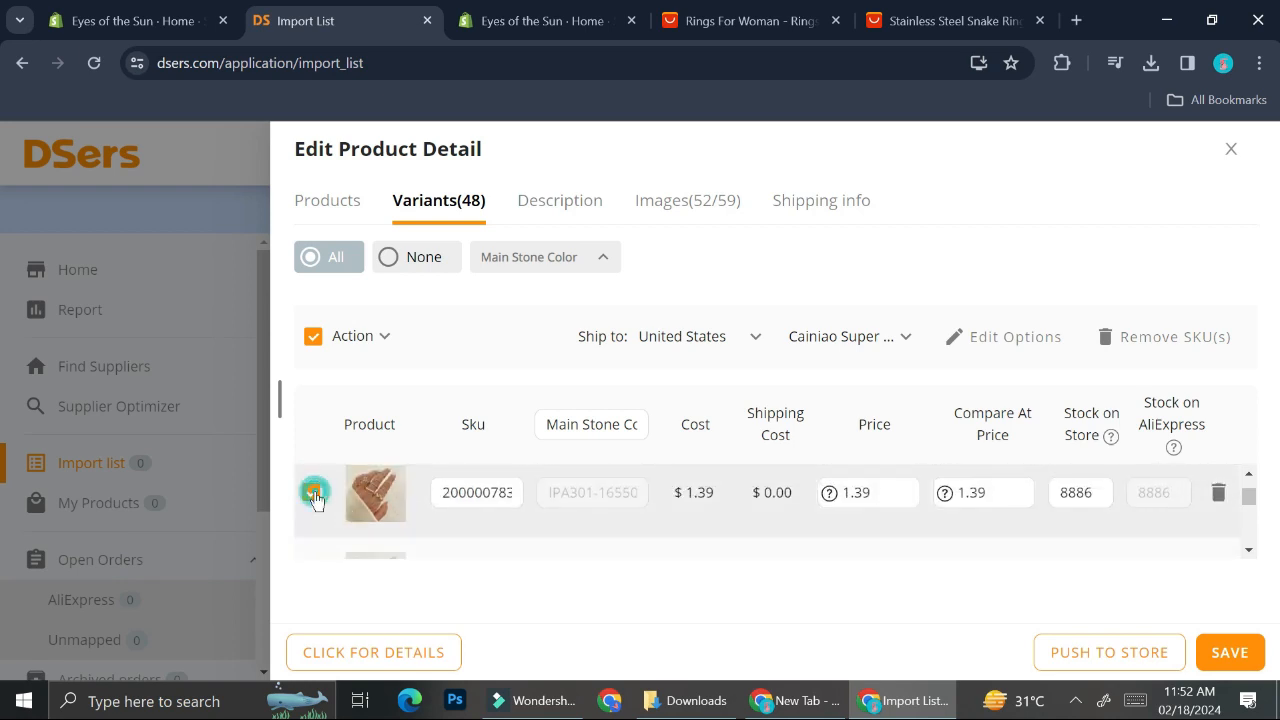
left_click(311, 492)
scroll(356, 497, "up", 2)
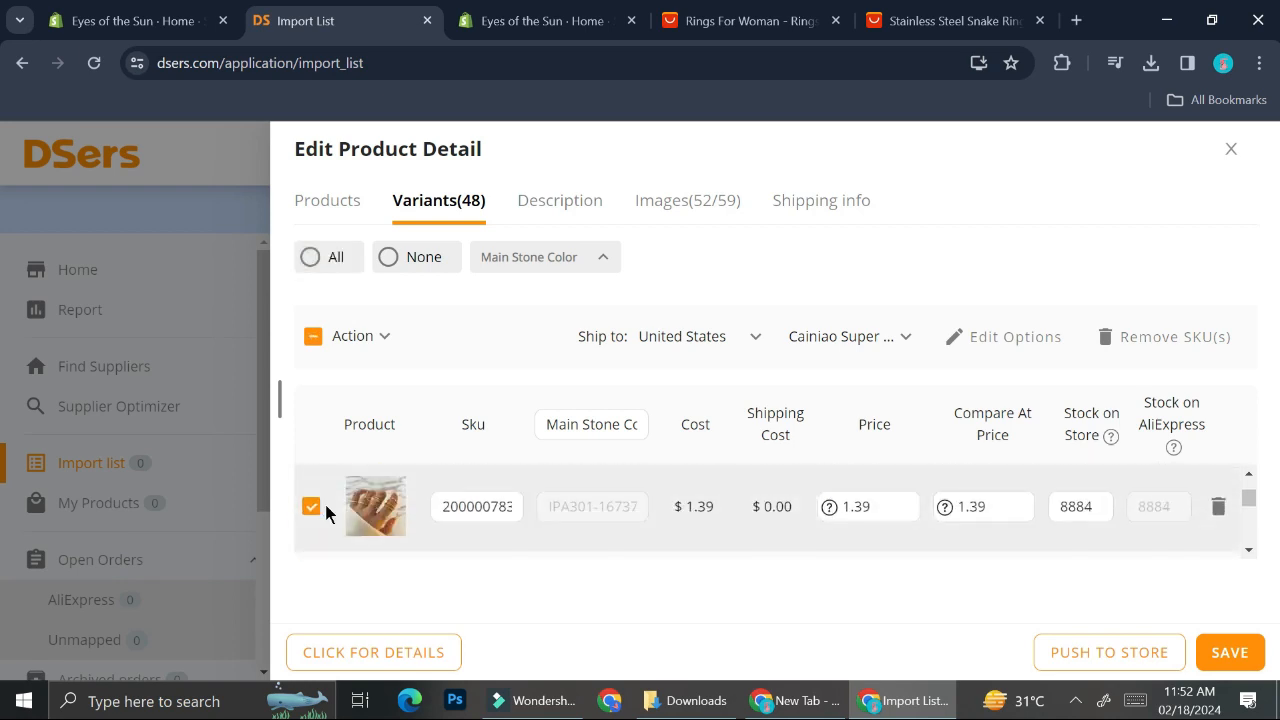
scroll(319, 505, "up", 1)
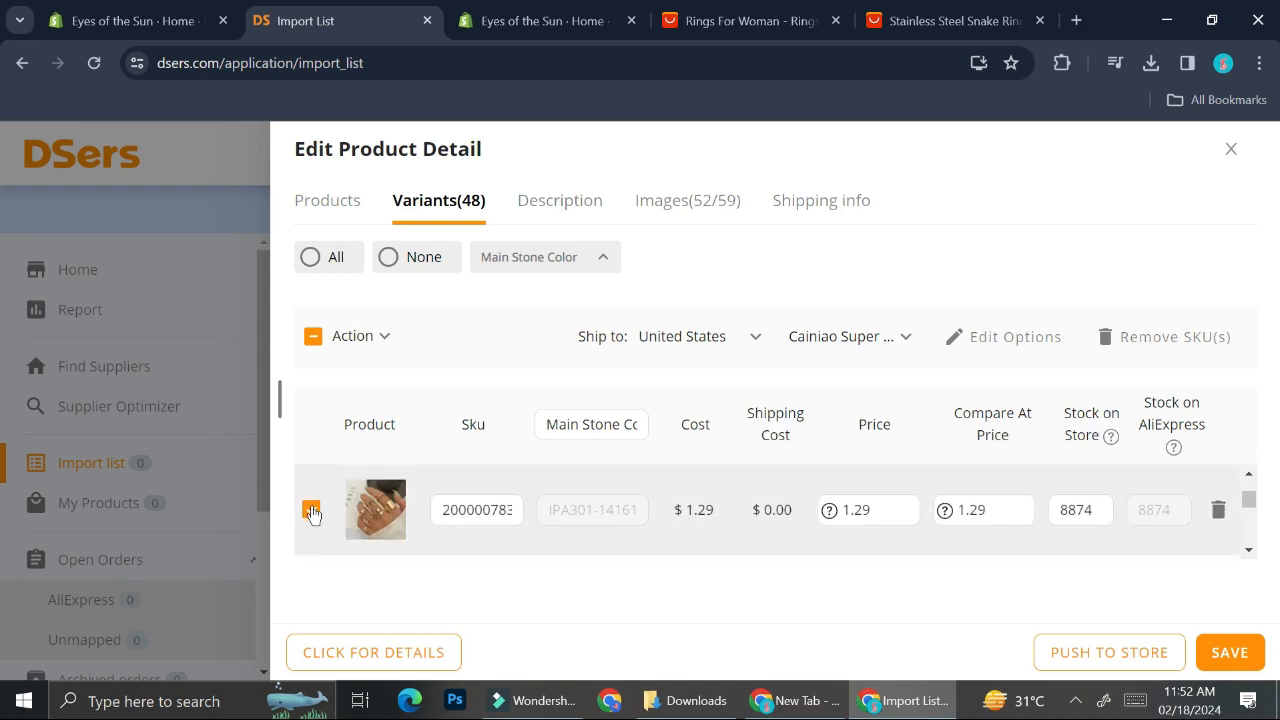
left_click(318, 512)
scroll(325, 512, "down", 1)
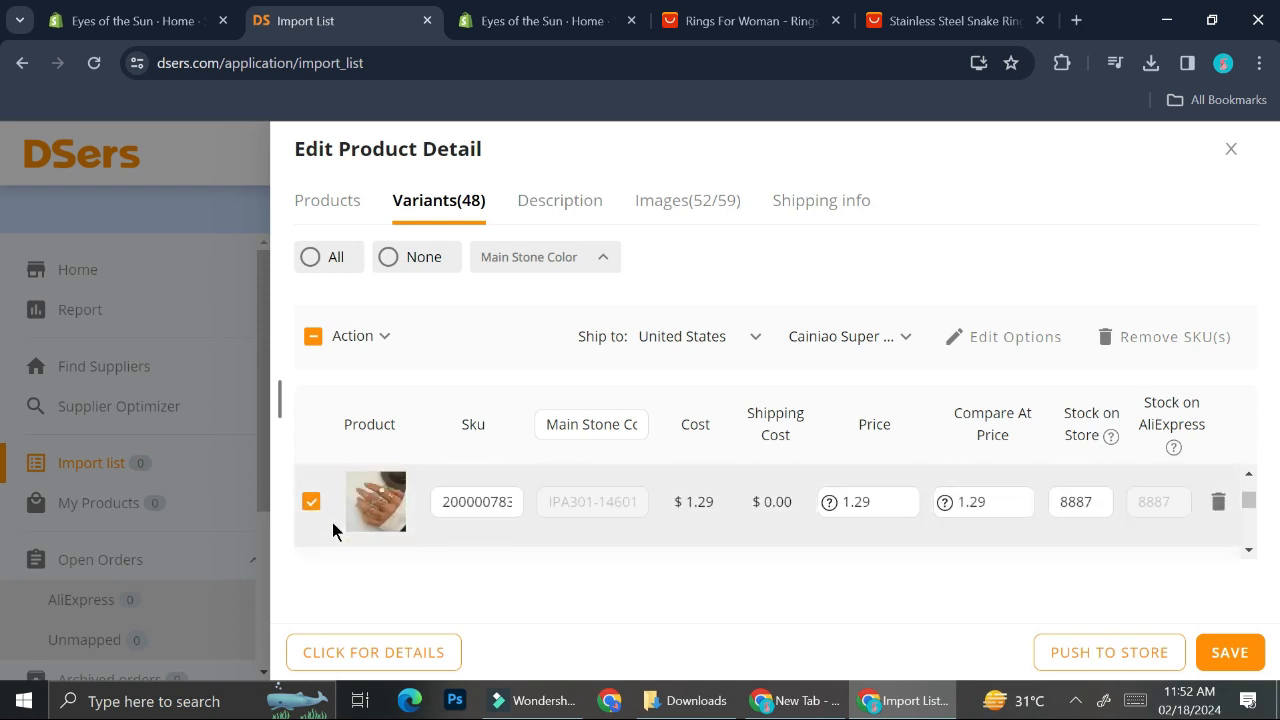
scroll(327, 509, "up", 1)
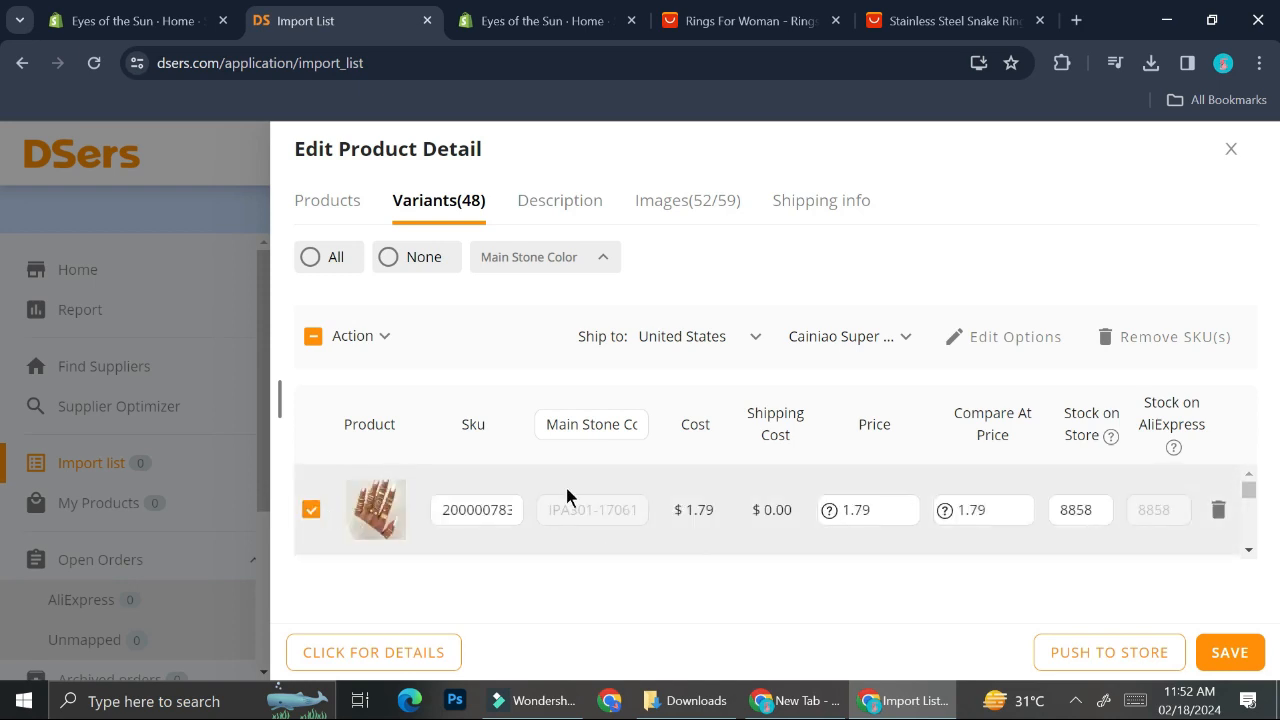
scroll(979, 514, "down", 1)
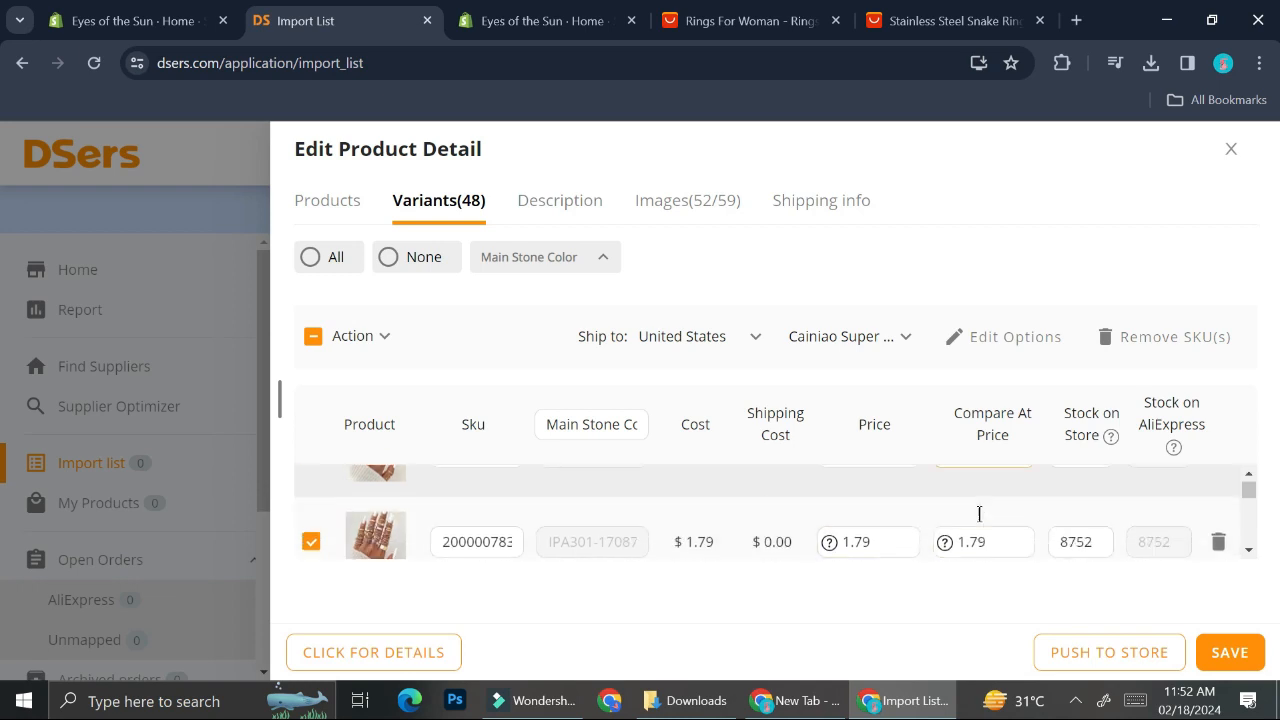
scroll(977, 509, "down", 2)
Step: Open the product description and read through its specifications
left_click(558, 200)
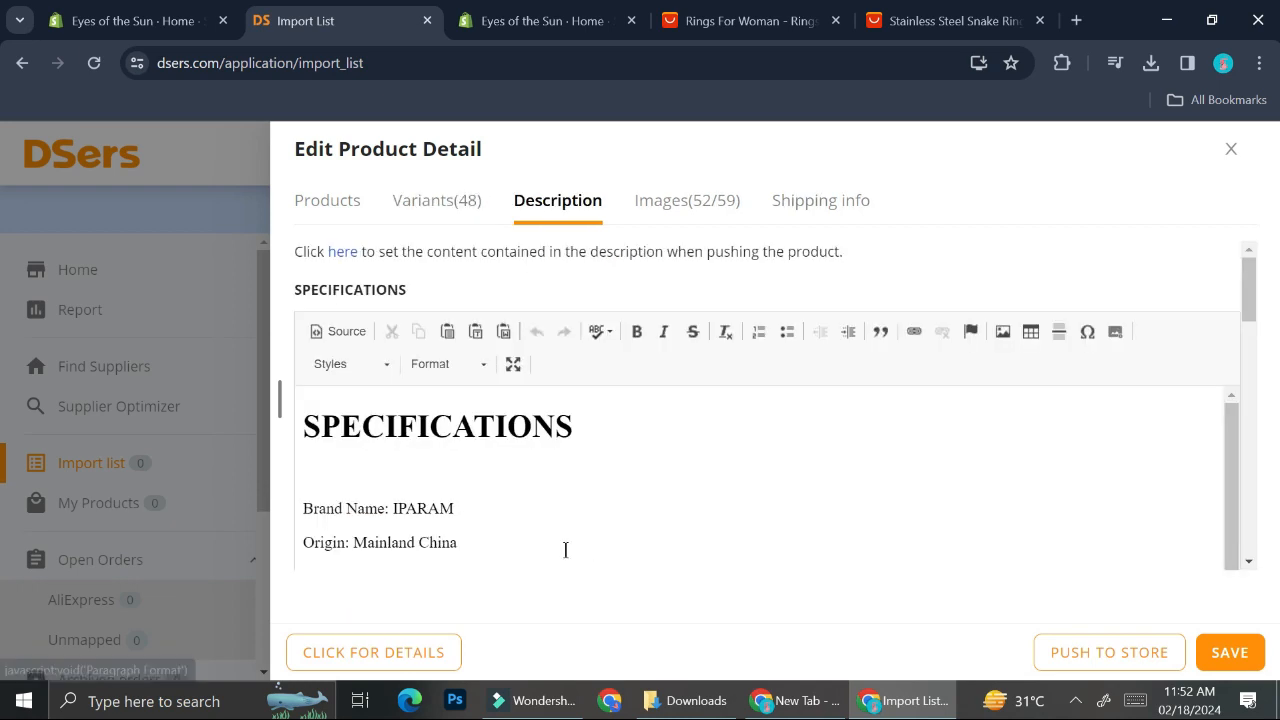
scroll(565, 550, "down", 10)
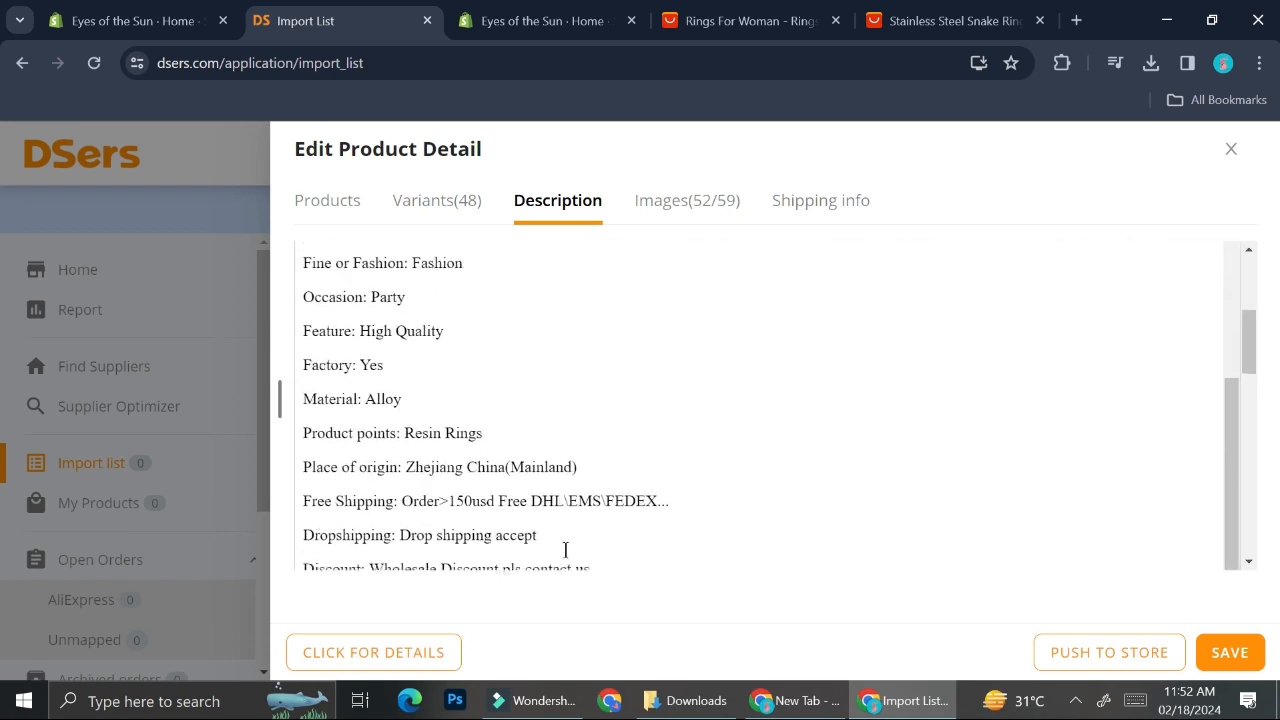
scroll(565, 549, "down", 5)
scroll(562, 335, "up", 2)
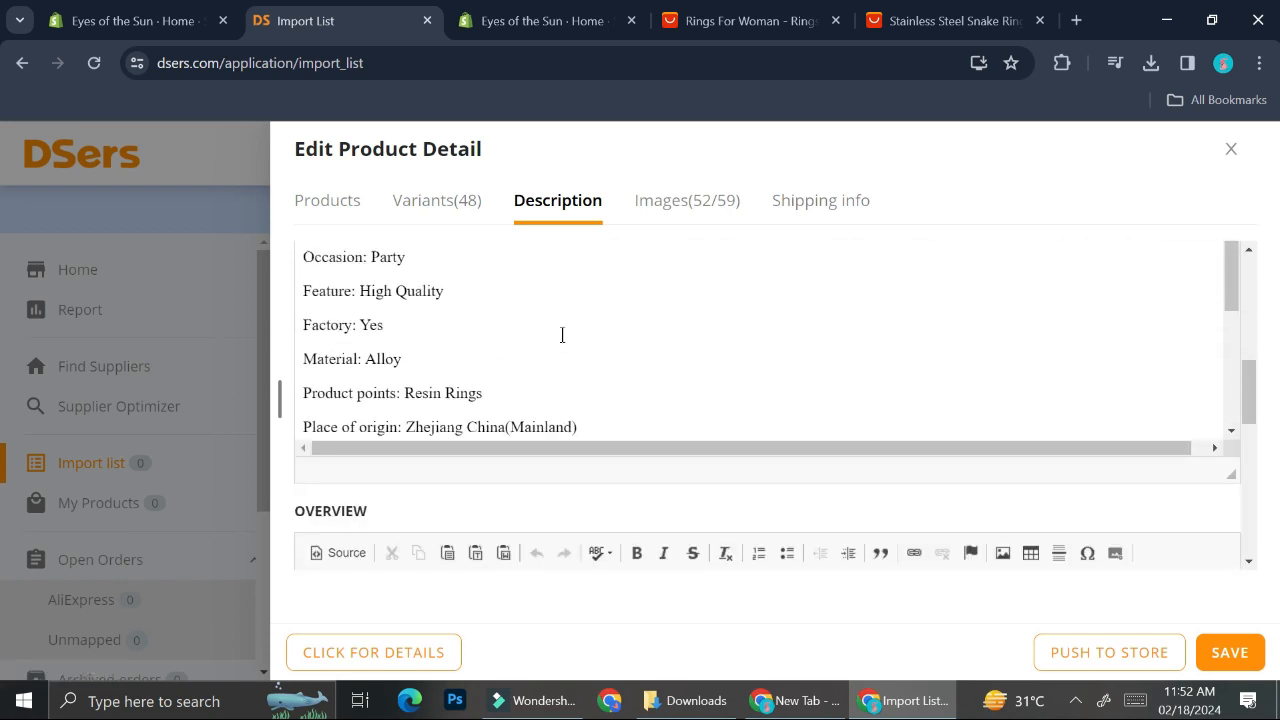
scroll(562, 335, "up", 5)
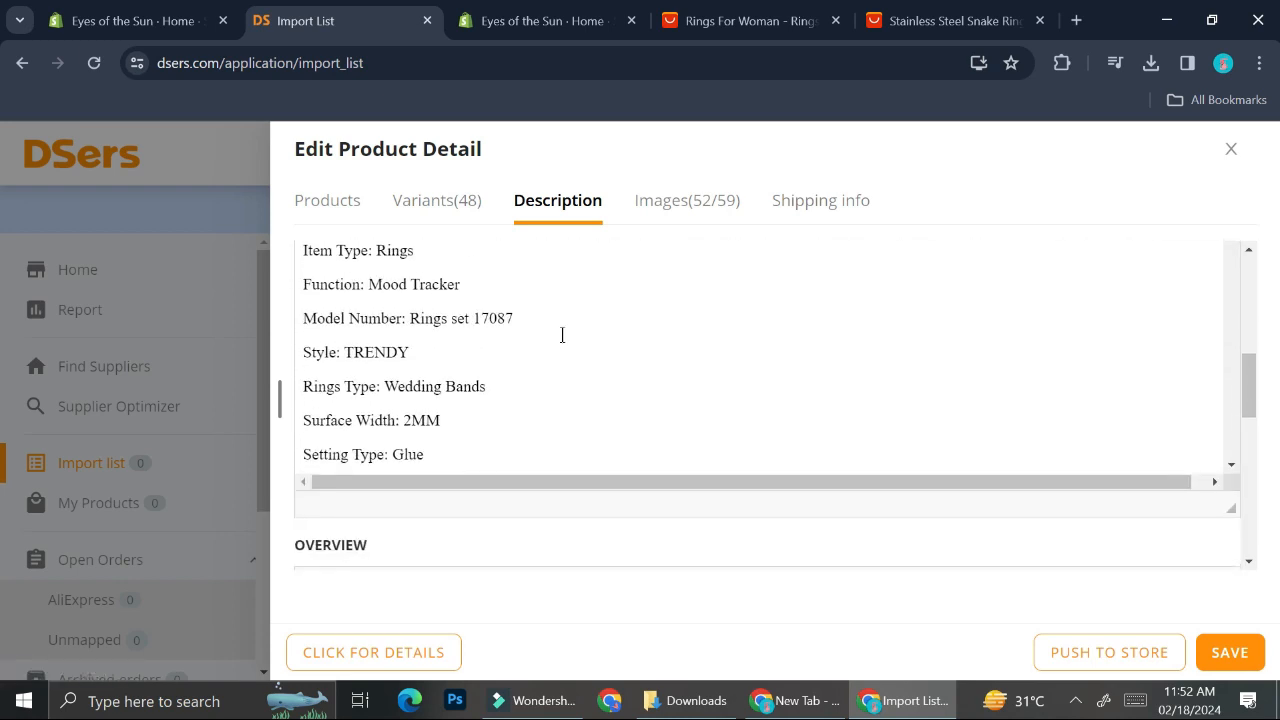
scroll(562, 335, "up", 4)
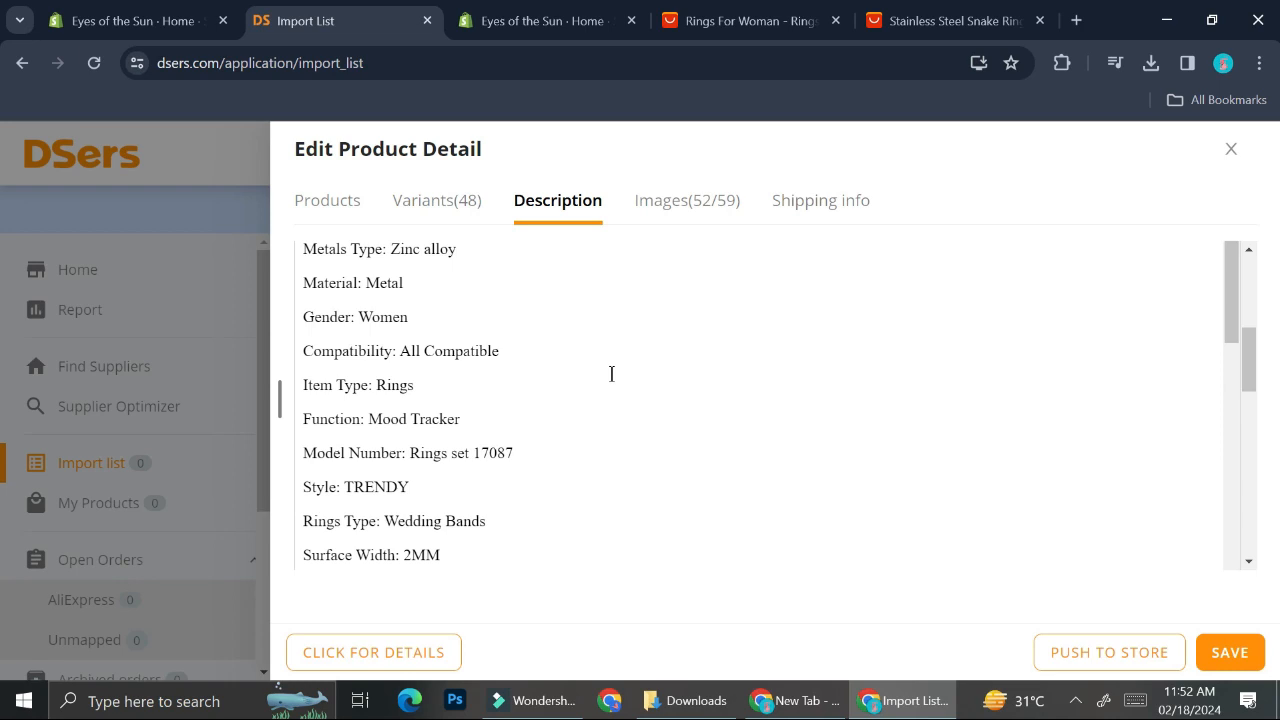
Step: Open the product images and scroll through the gallery of ring photos
left_click(675, 195)
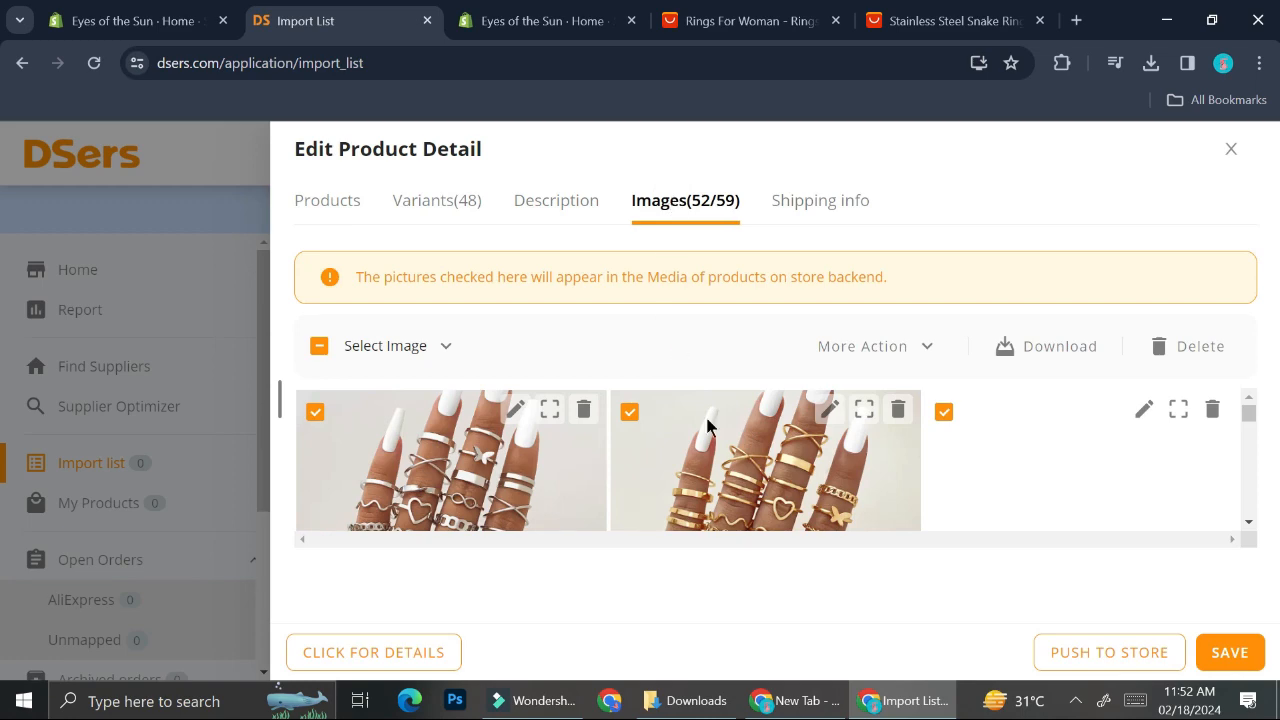
scroll(716, 450, "down", 3)
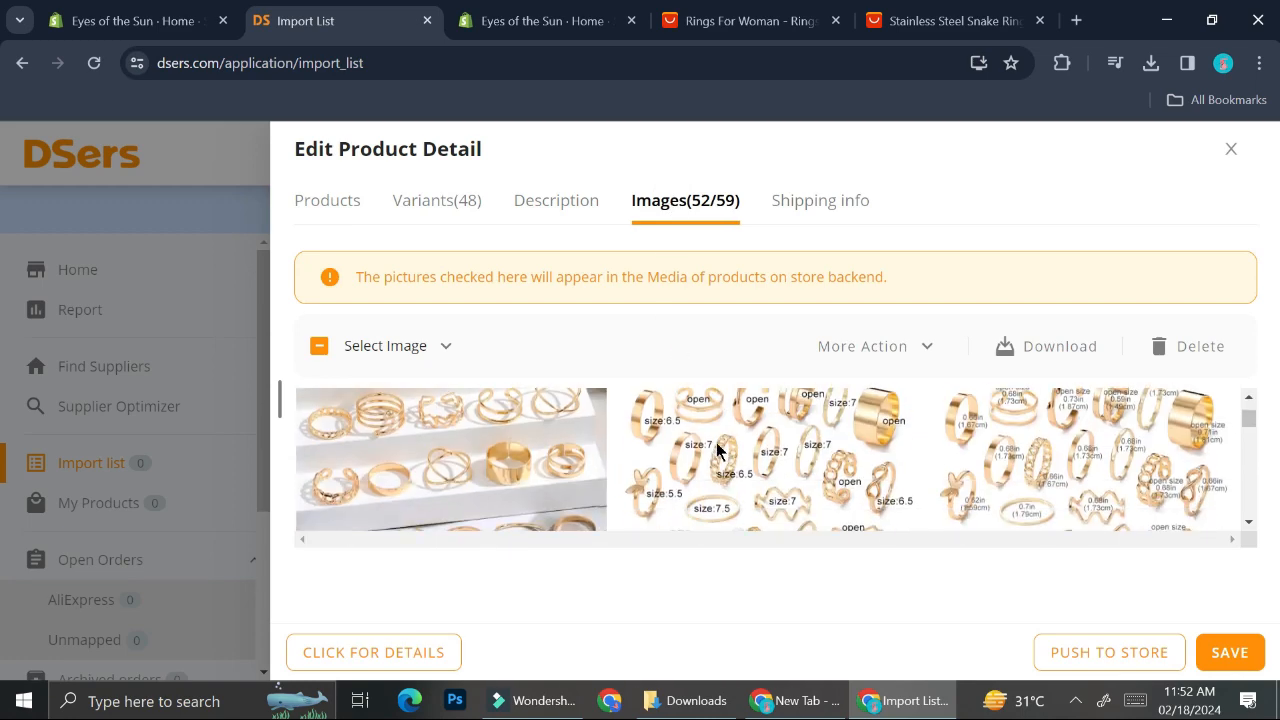
scroll(716, 450, "down", 5)
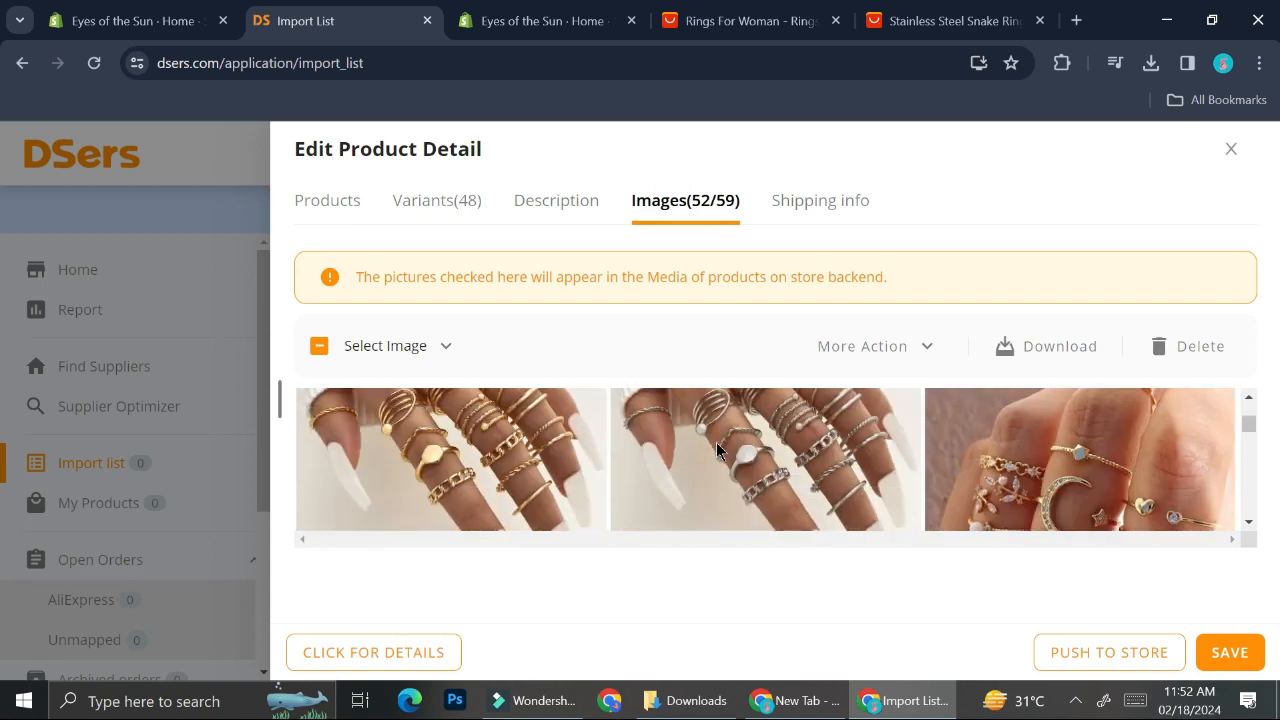
scroll(716, 450, "down", 1)
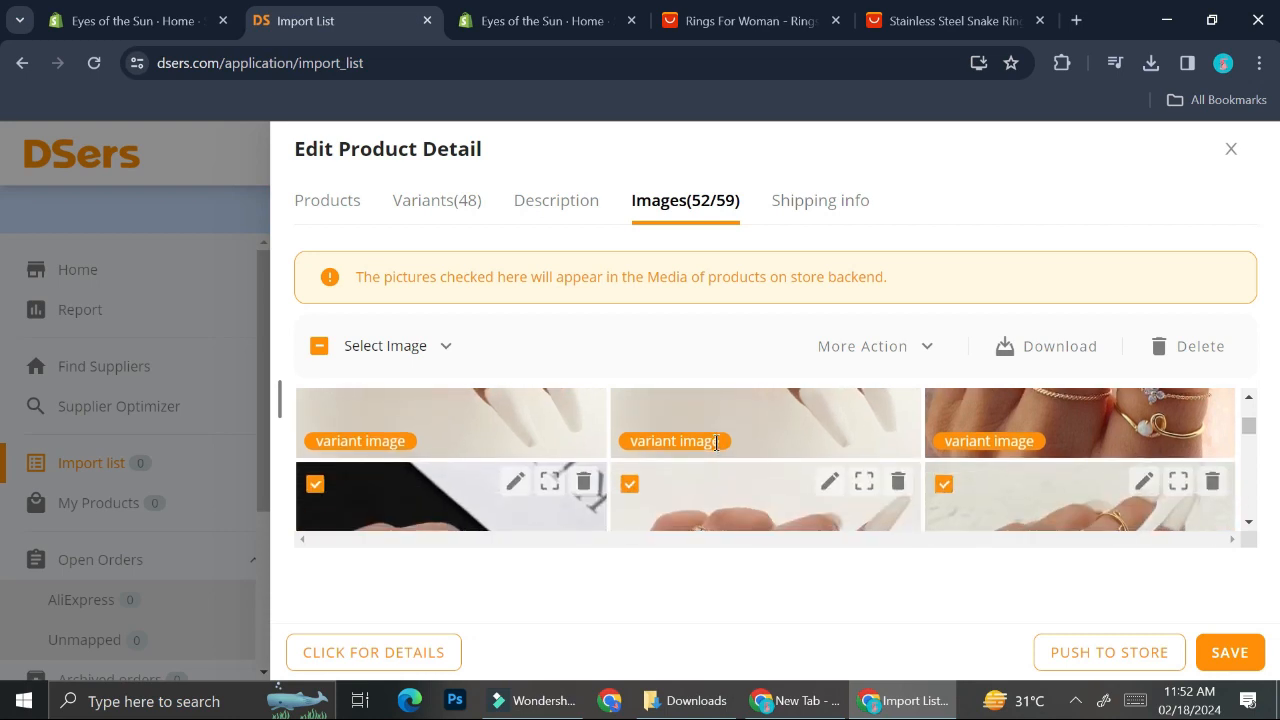
scroll(716, 442, "down", 2)
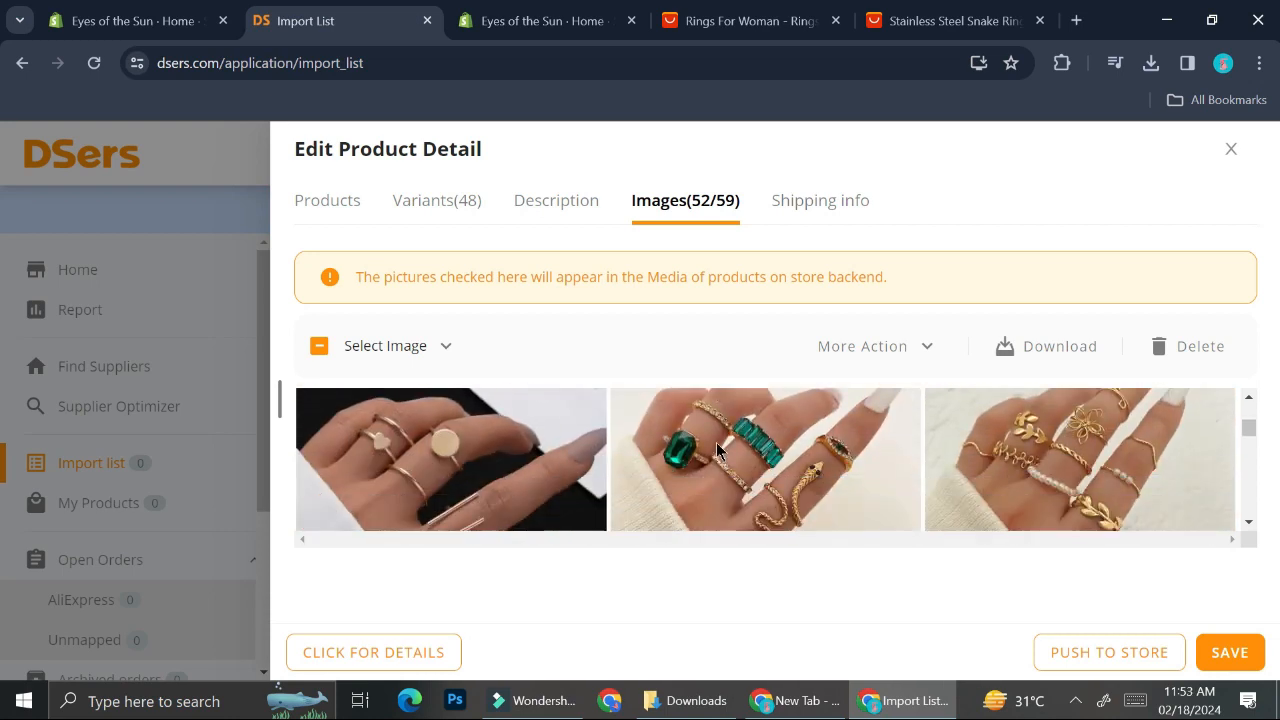
scroll(716, 442, "down", 1)
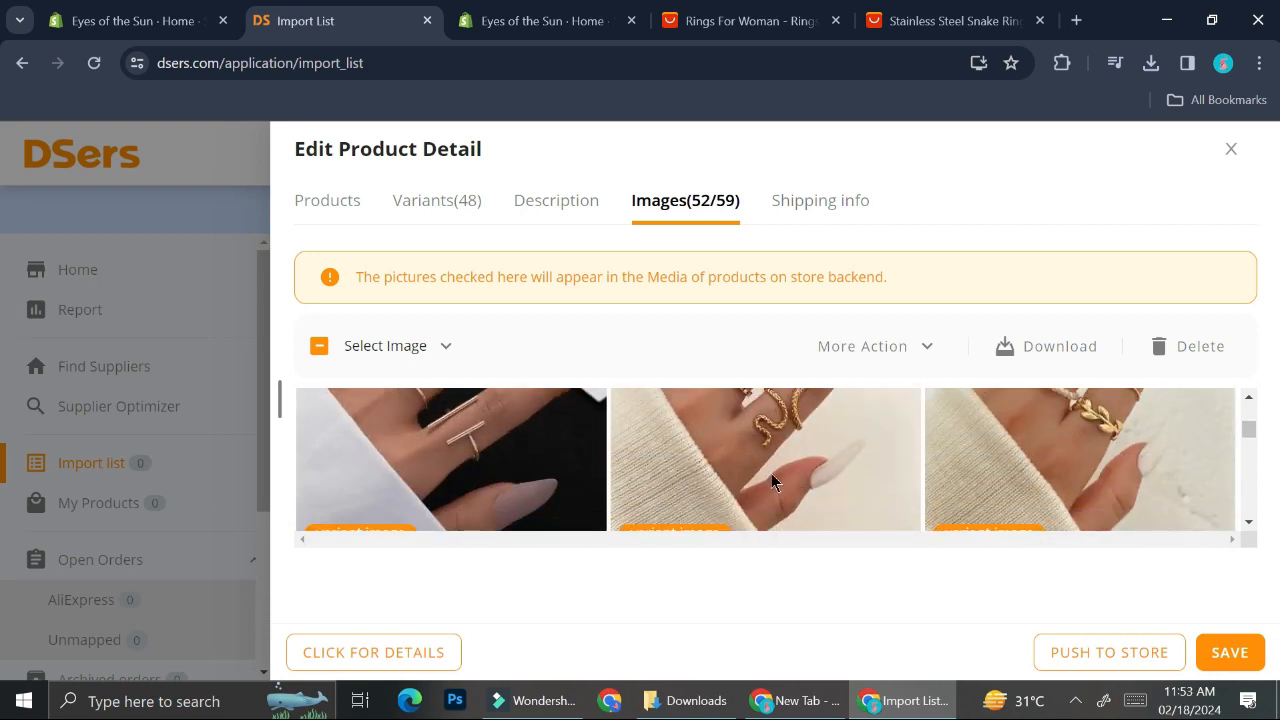
scroll(771, 473, "down", 1)
scroll(771, 474, "down", 1)
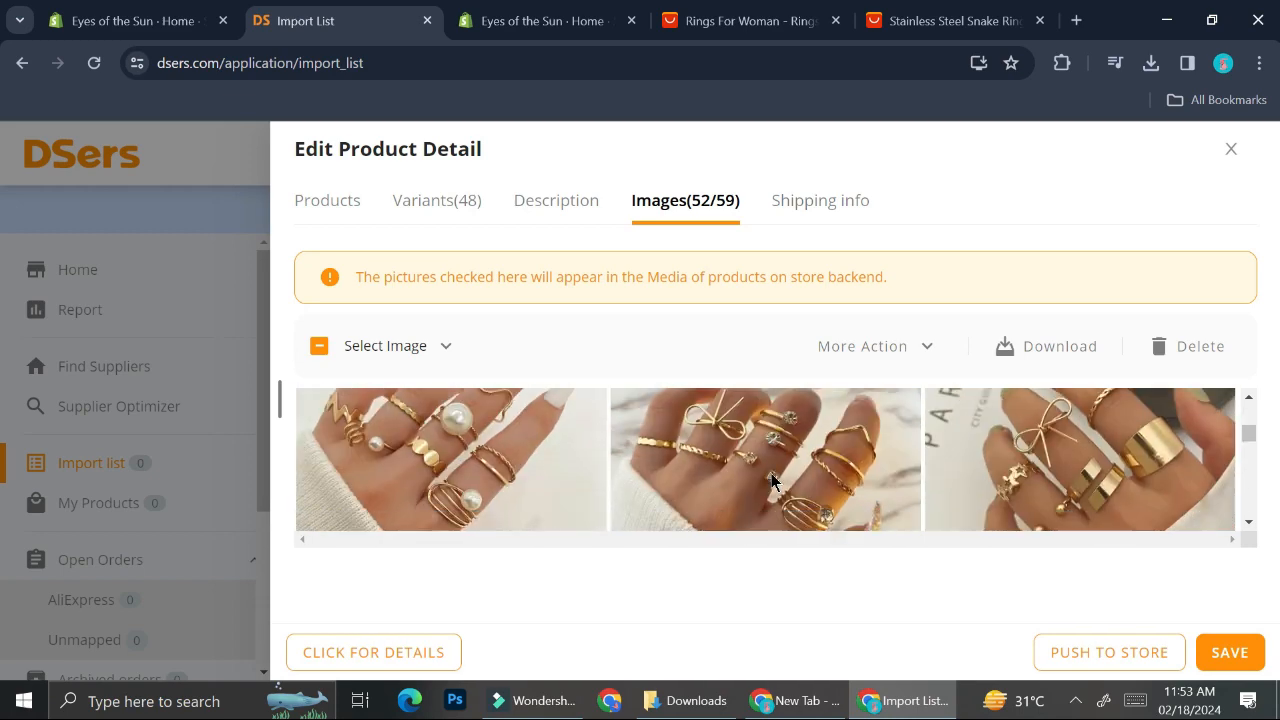
scroll(771, 474, "down", 1)
scroll(771, 473, "down", 1)
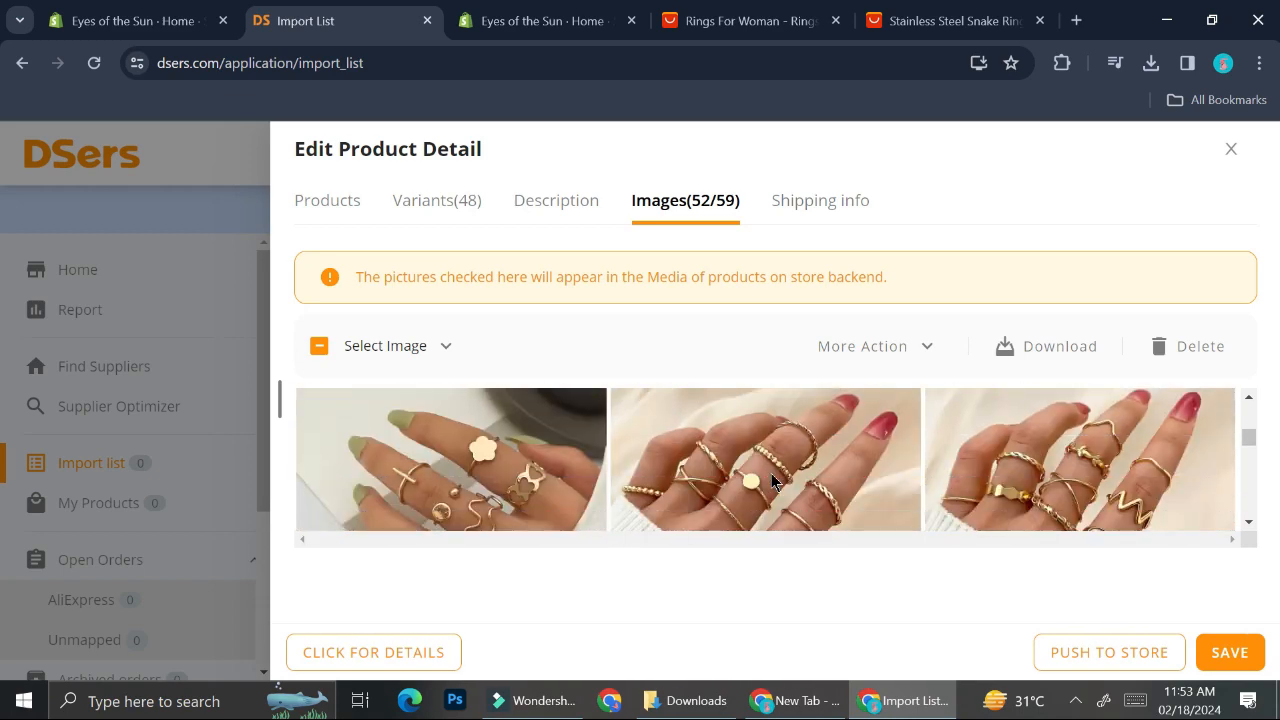
Step: Open the shipping info and pick Australia as the destination to check shipping options
left_click(814, 203)
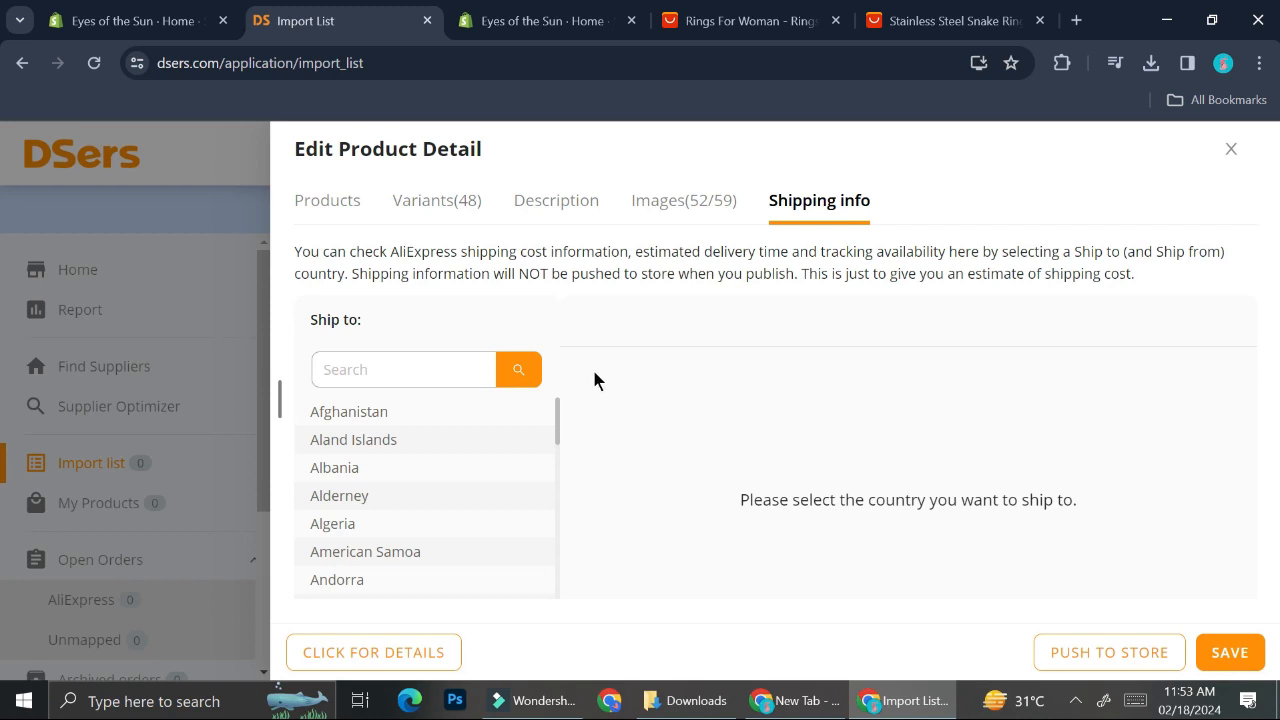
left_click(485, 368)
scroll(340, 556, "down", 3)
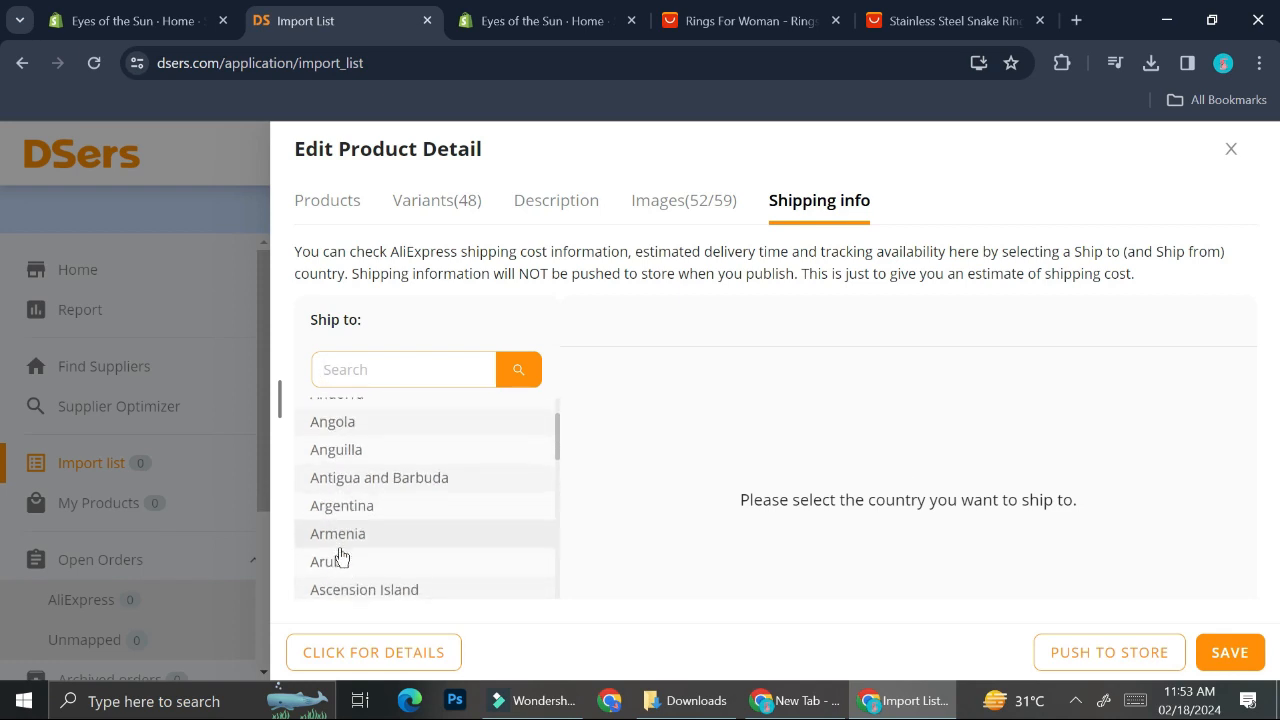
scroll(340, 556, "down", 1)
left_click(340, 440)
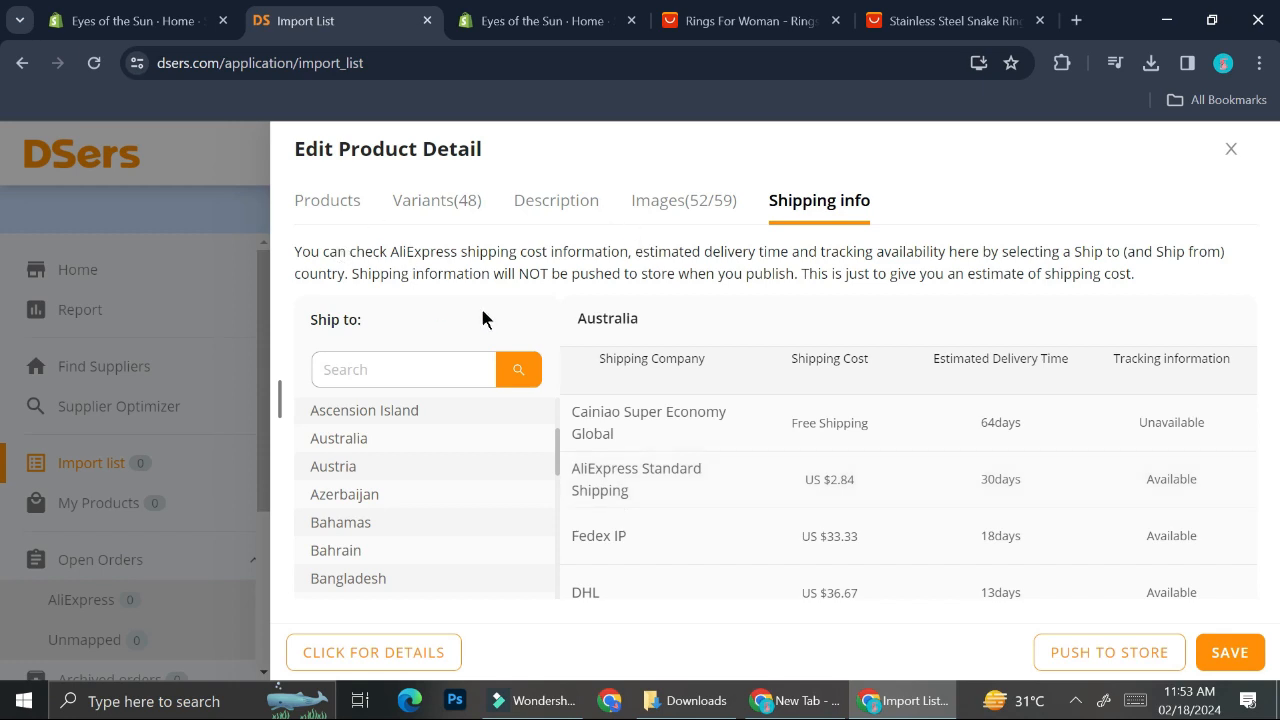
Step: Save the product detail edits and open Push to Store for the Butterfly Rings Set, enabling Also publish to Online Store
left_click(1206, 656)
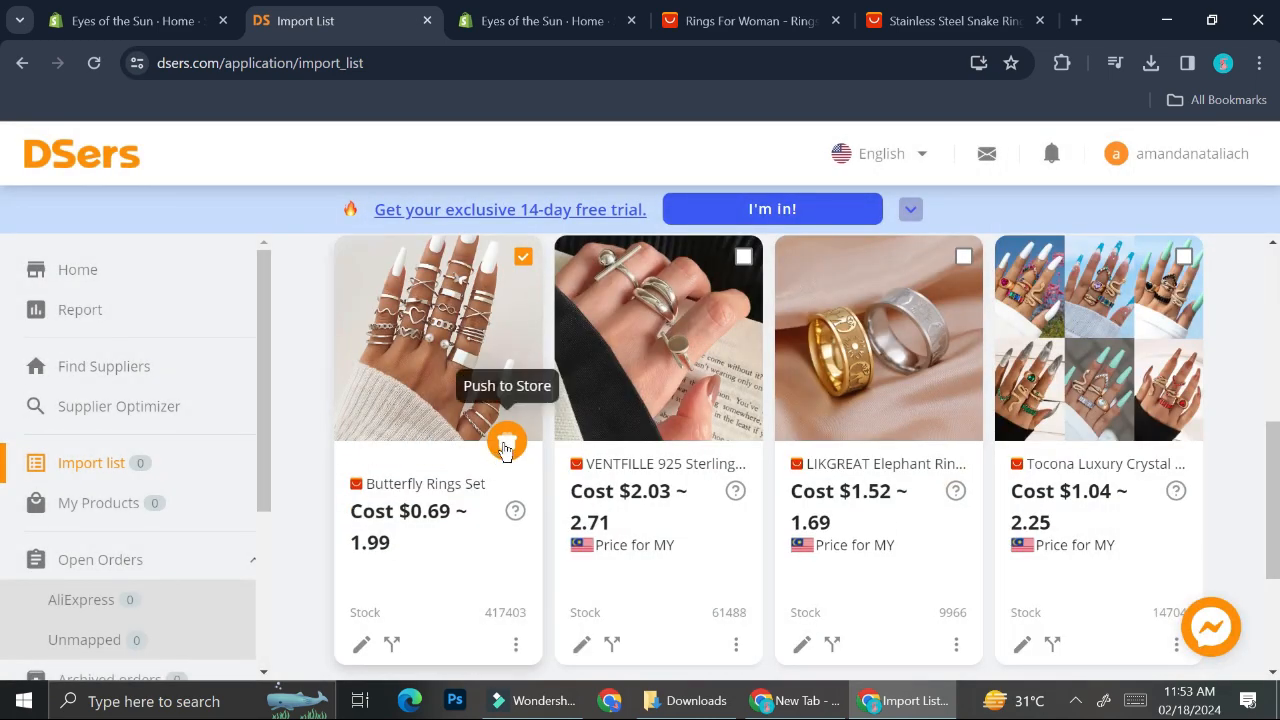
left_click(505, 445)
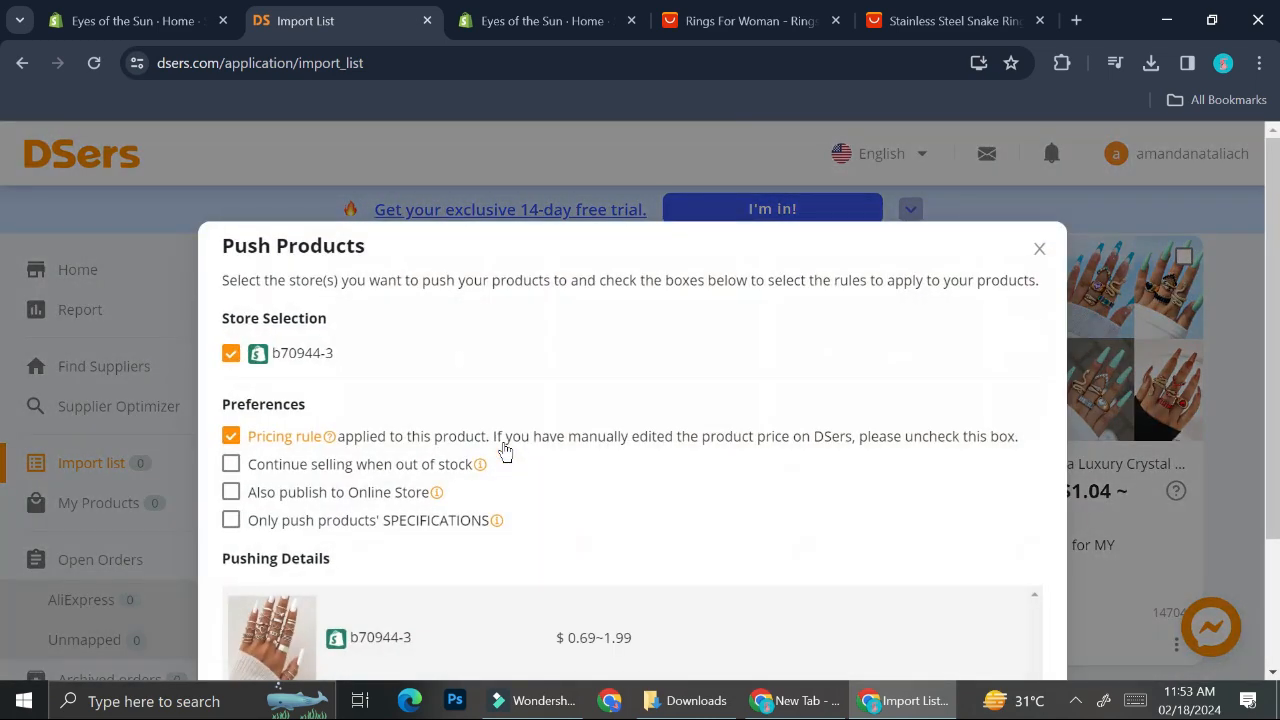
scroll(503, 449, "down", 1)
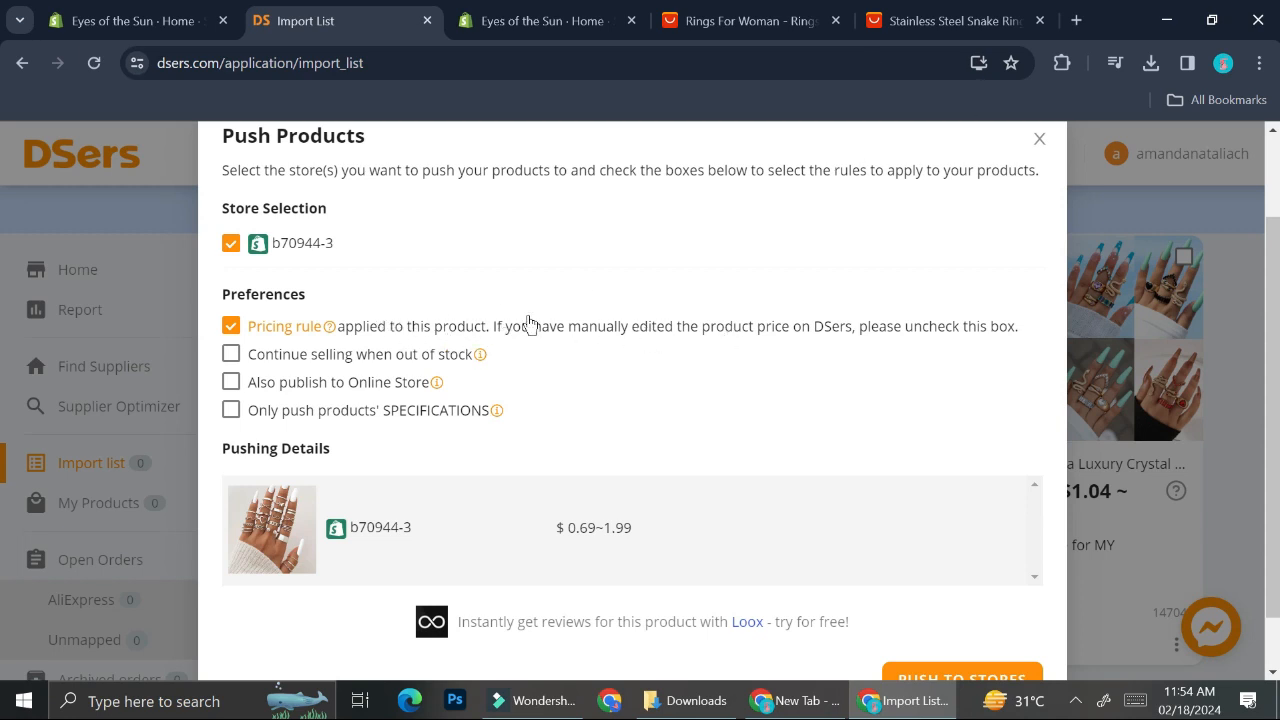
left_click(284, 382)
scroll(391, 435, "down", 1)
scroll(391, 434, "up", 2)
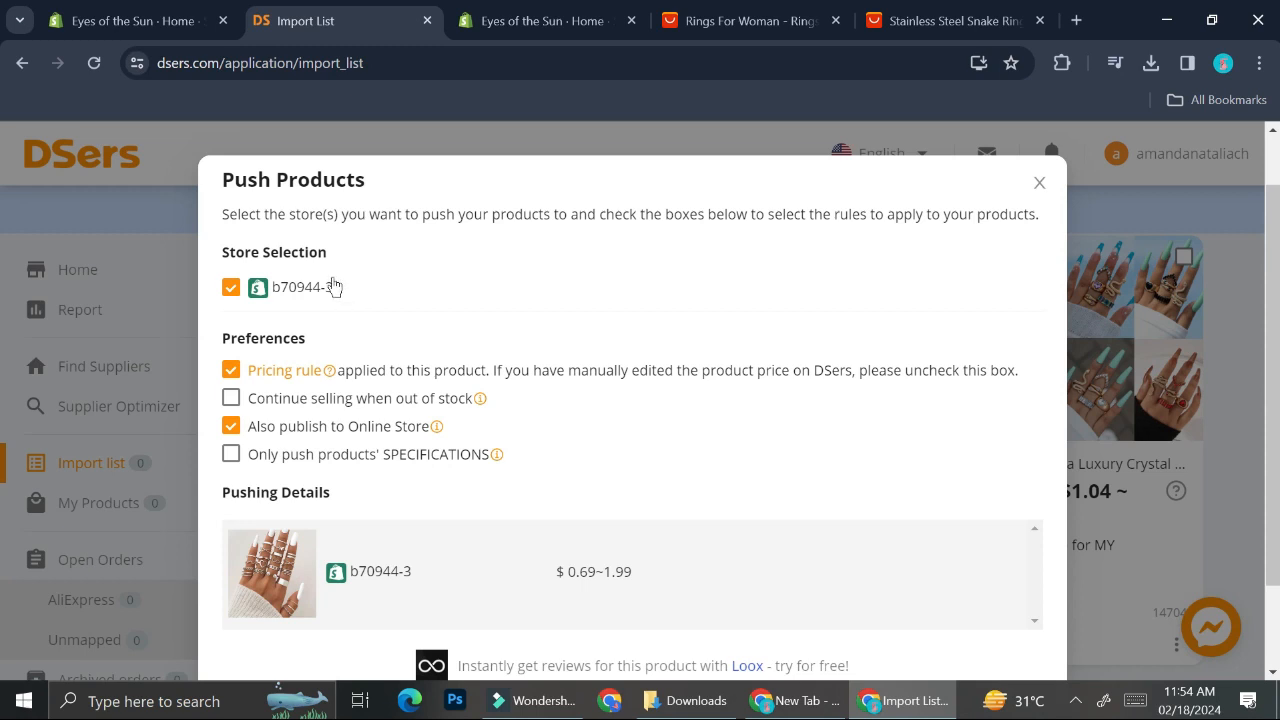
Step: Open the Shopify Online Store themes and view the live storefront
left_click(205, 21)
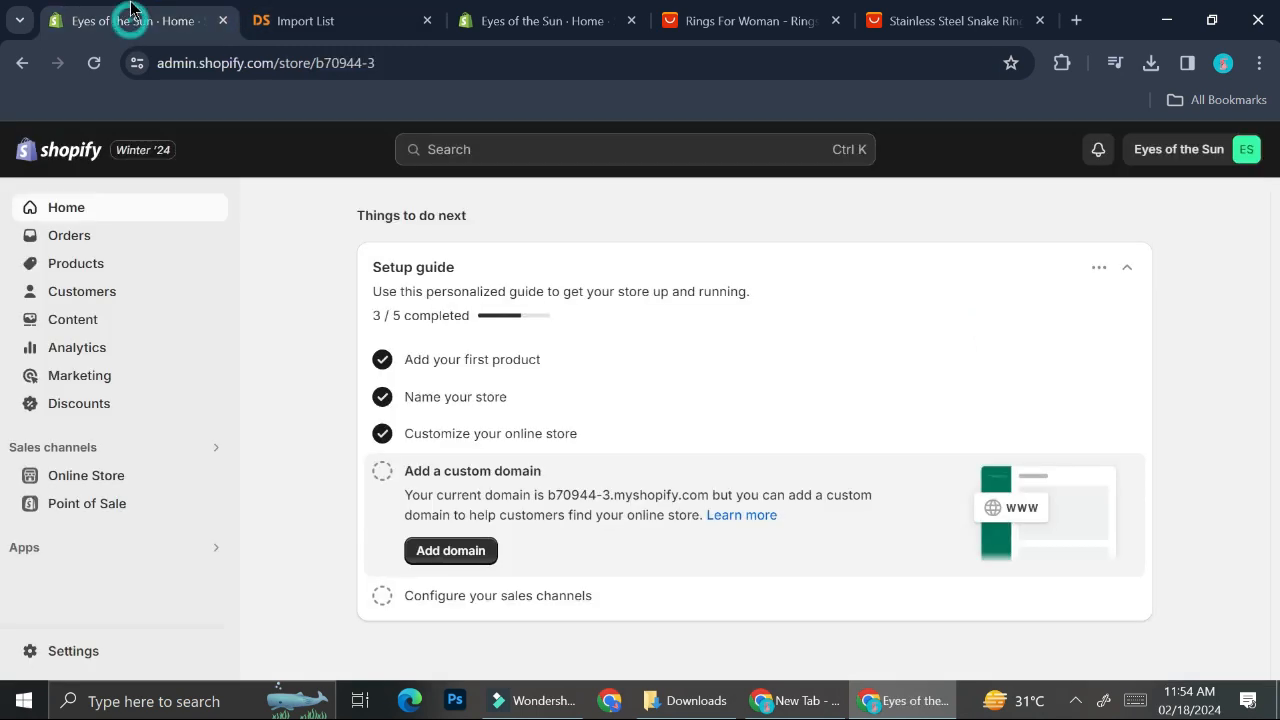
left_click(87, 482)
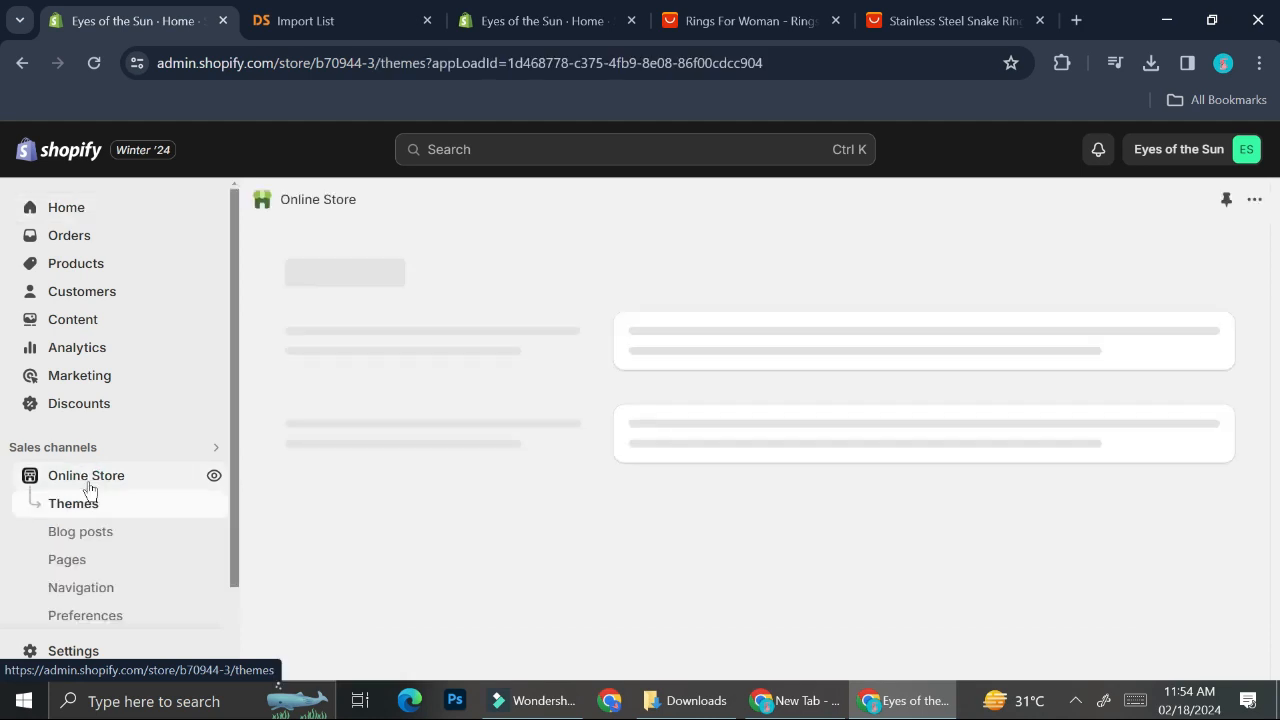
scroll(561, 498, "down", 2)
scroll(561, 493, "up", 2)
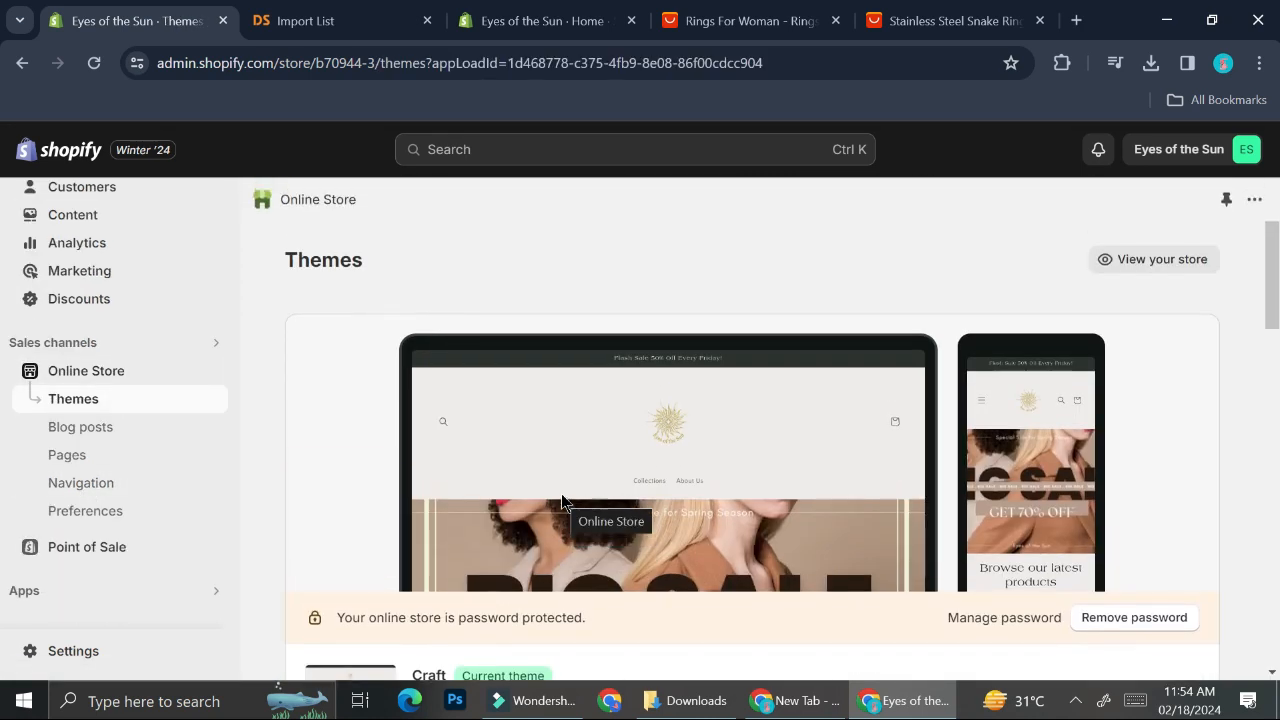
left_click(1106, 261)
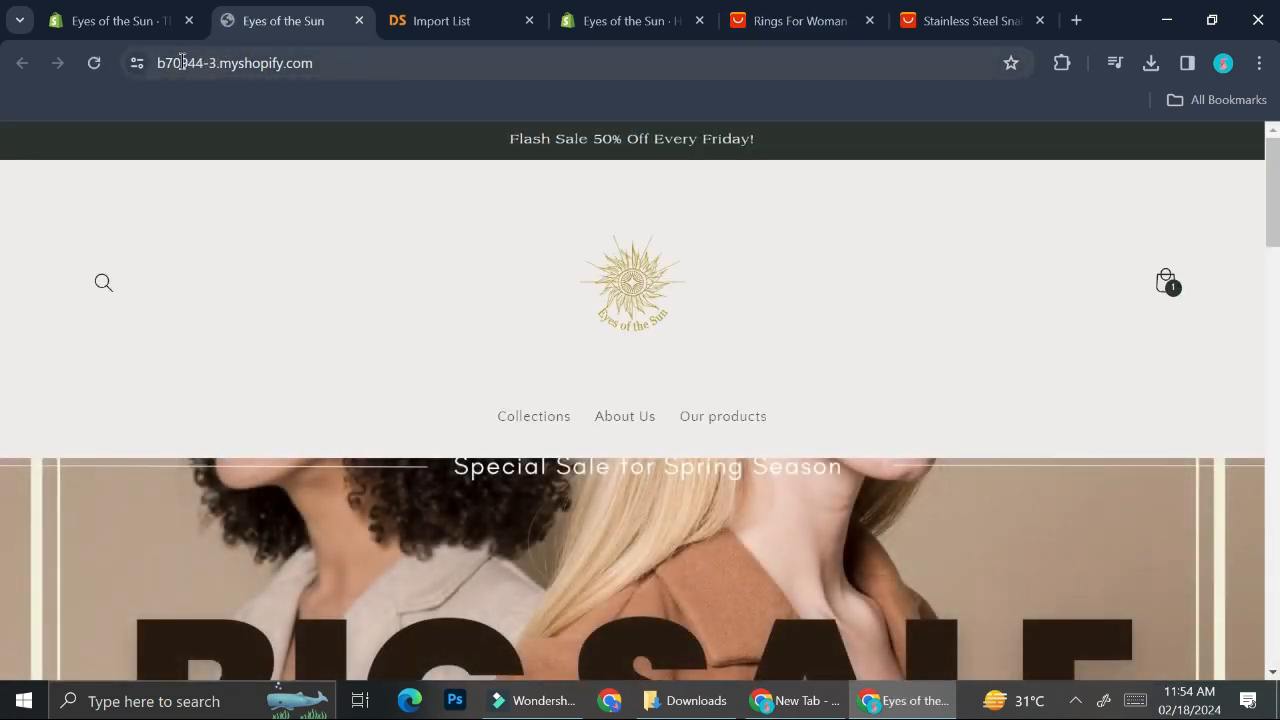
mouse_move(433, 30)
left_click(453, 8)
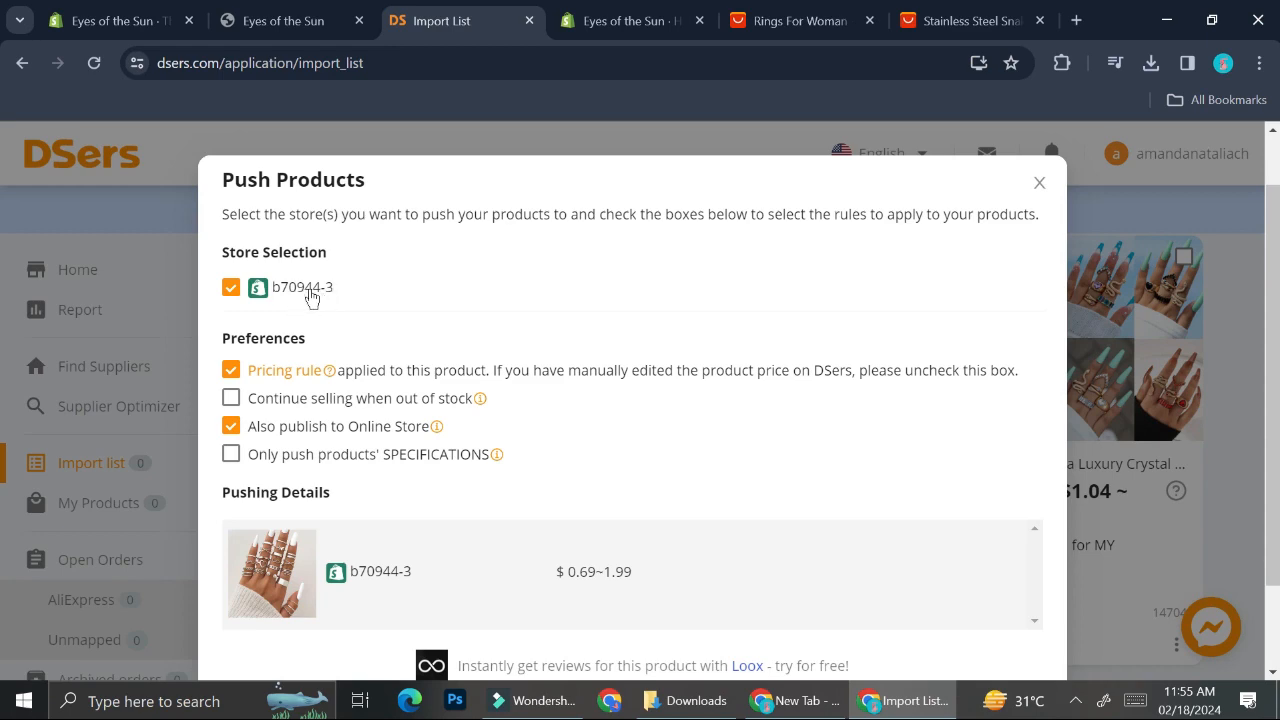
Step: Push the Butterfly Rings Set to the store
scroll(491, 287, "down", 1)
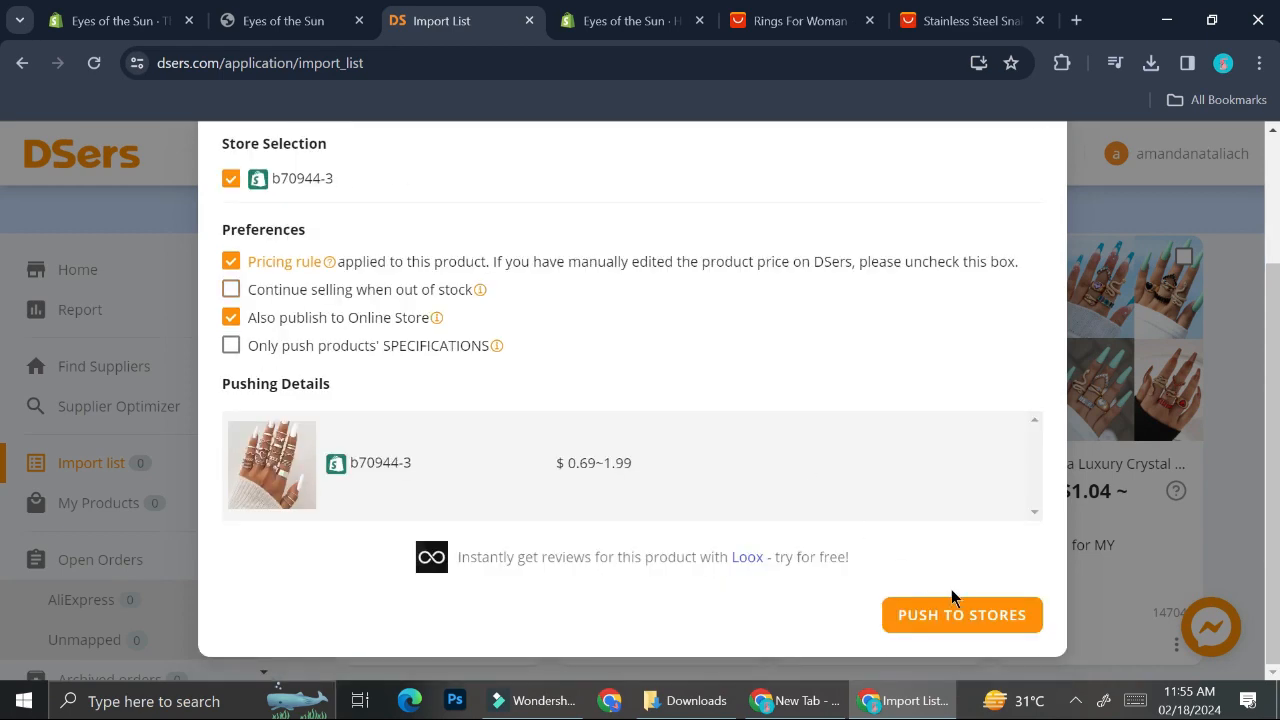
left_click(964, 612)
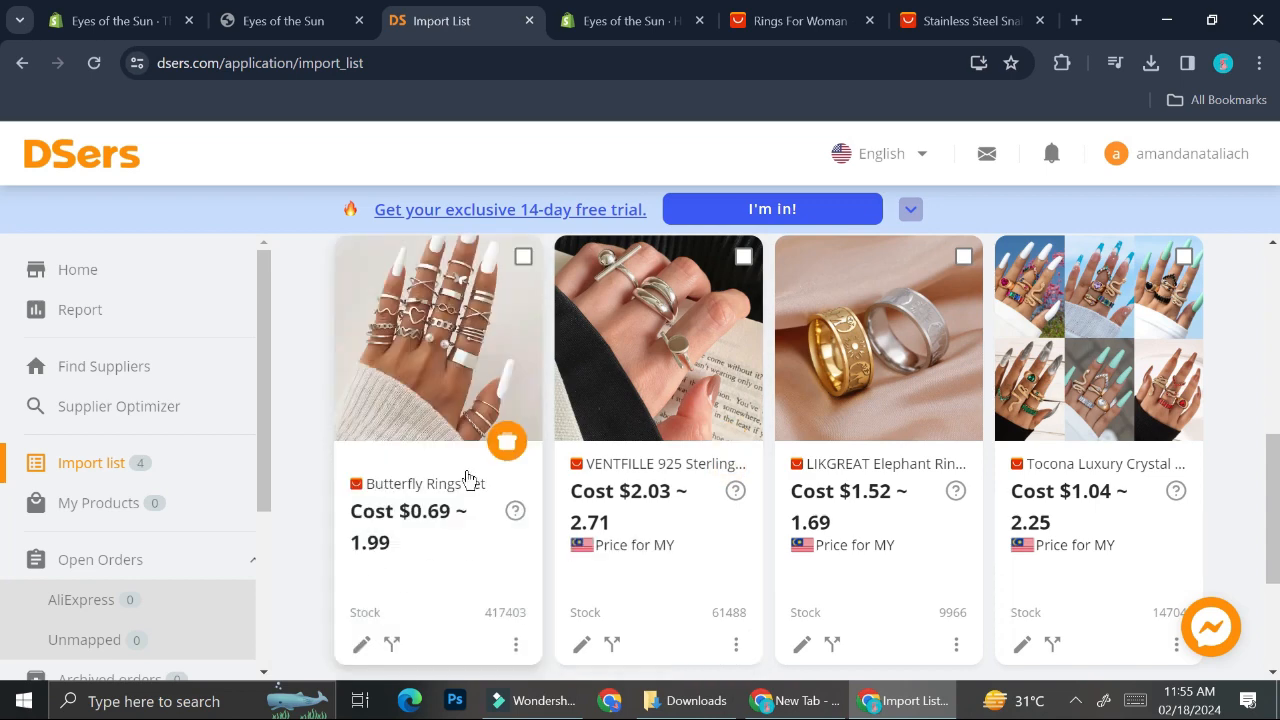
Step: Open the Butterfly Rings Set in the Shopify products list and review its description, media and variants
left_click(150, 12)
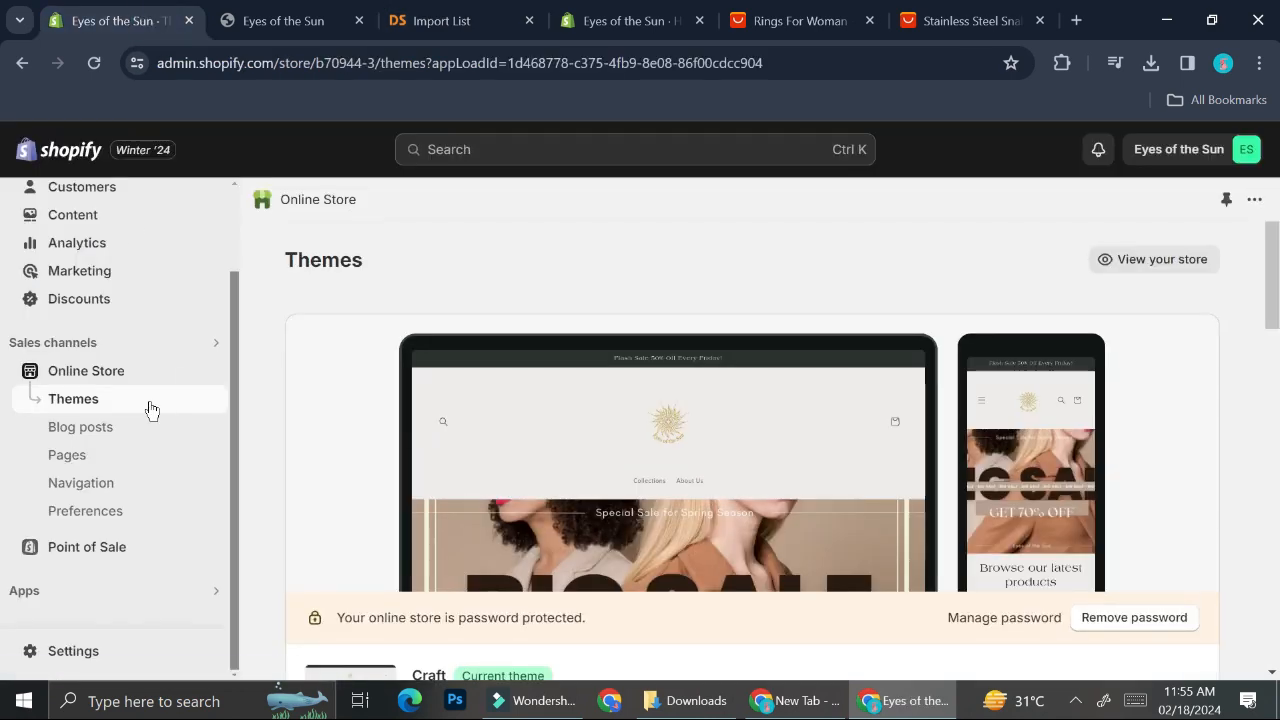
scroll(149, 408, "up", 2)
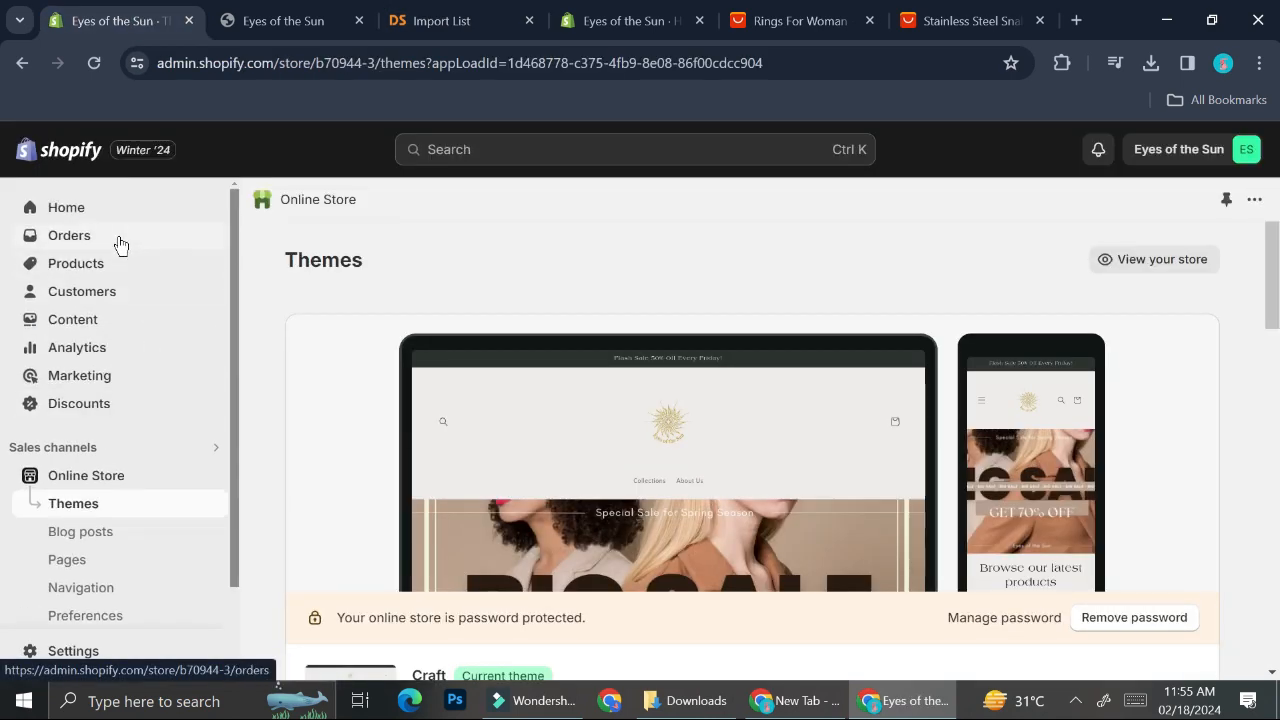
left_click(118, 270)
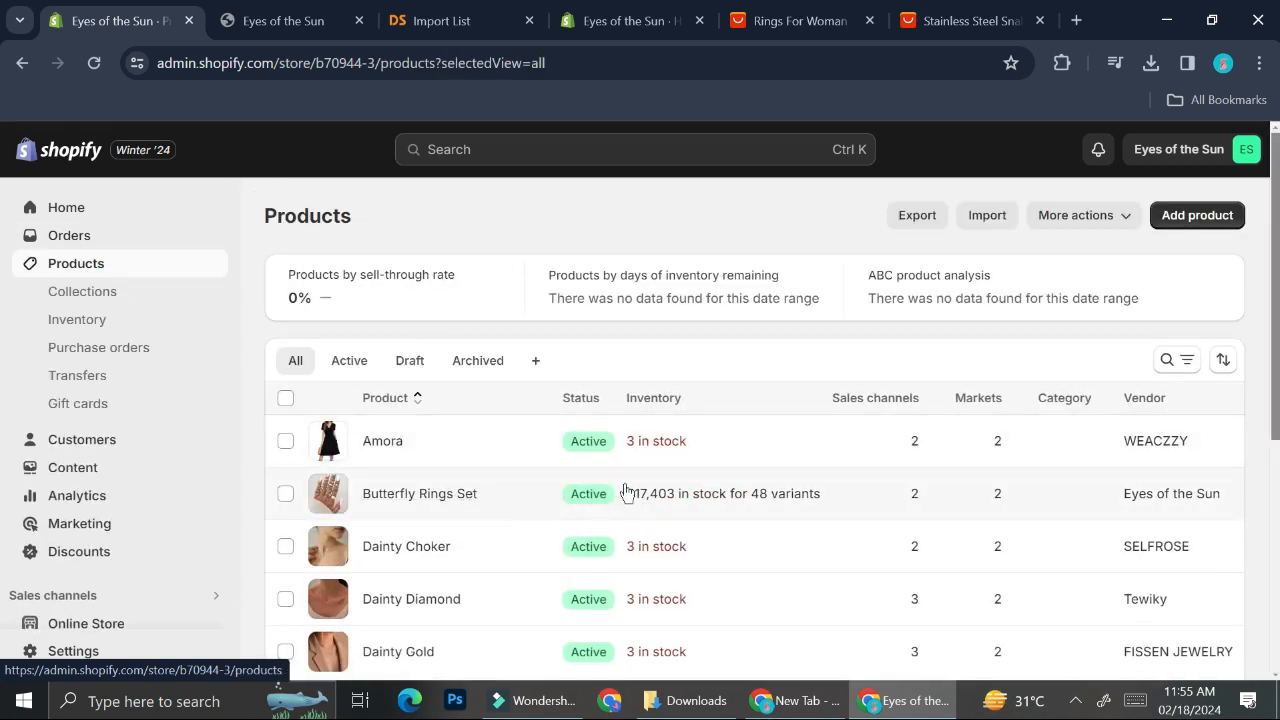
left_click(663, 489)
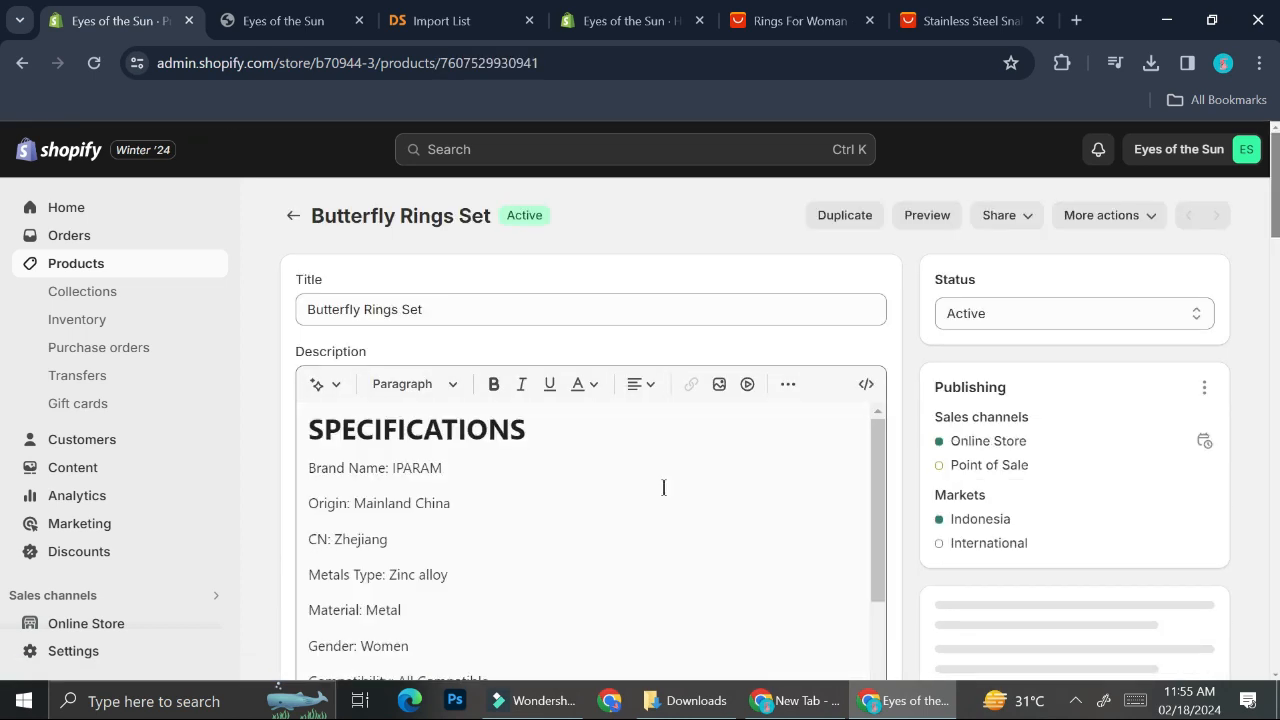
scroll(663, 487, "down", 1)
scroll(520, 545, "down", 3)
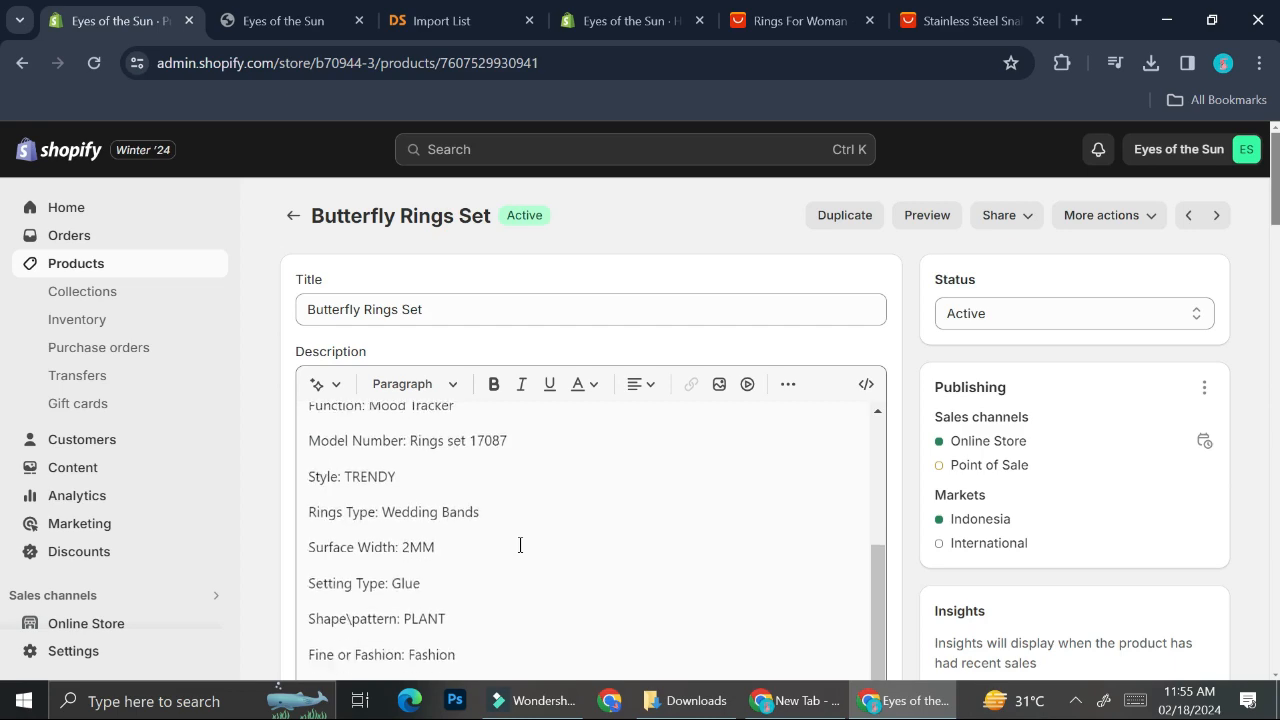
scroll(560, 450, "up", 1)
scroll(580, 412, "down", 3)
scroll(740, 362, "down", 10)
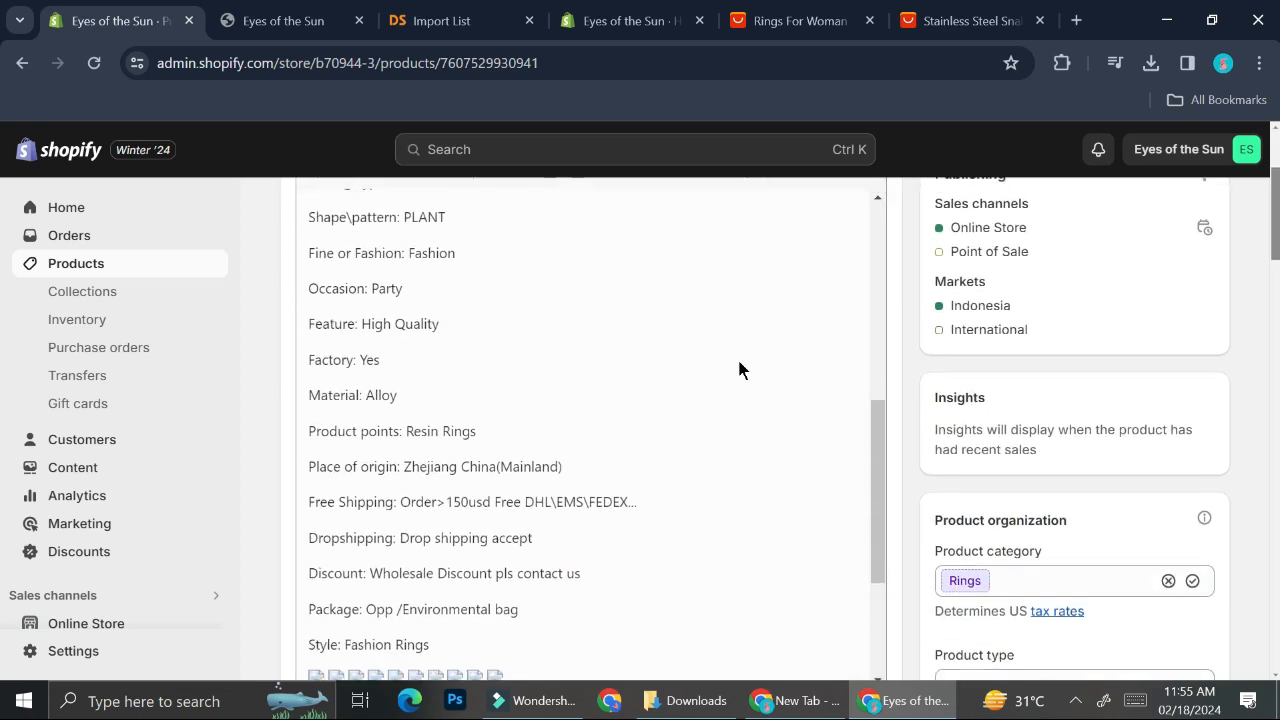
scroll(739, 362, "down", 4)
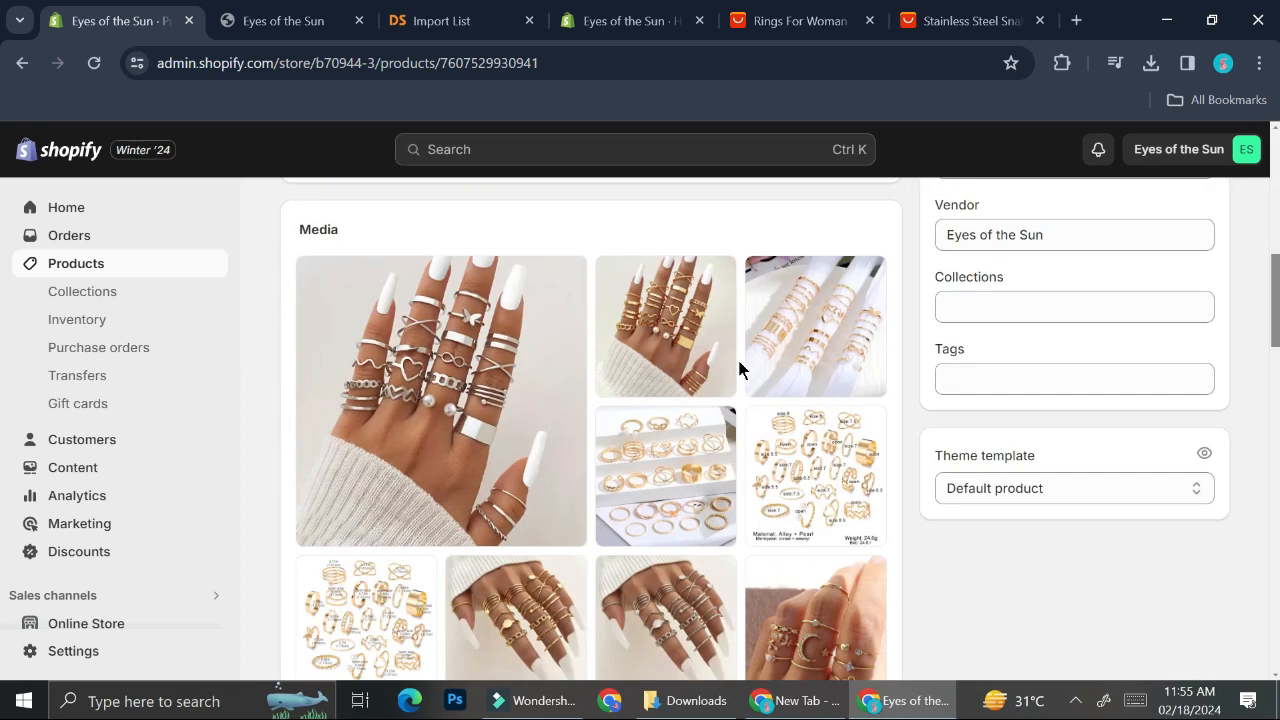
scroll(657, 400, "down", 6)
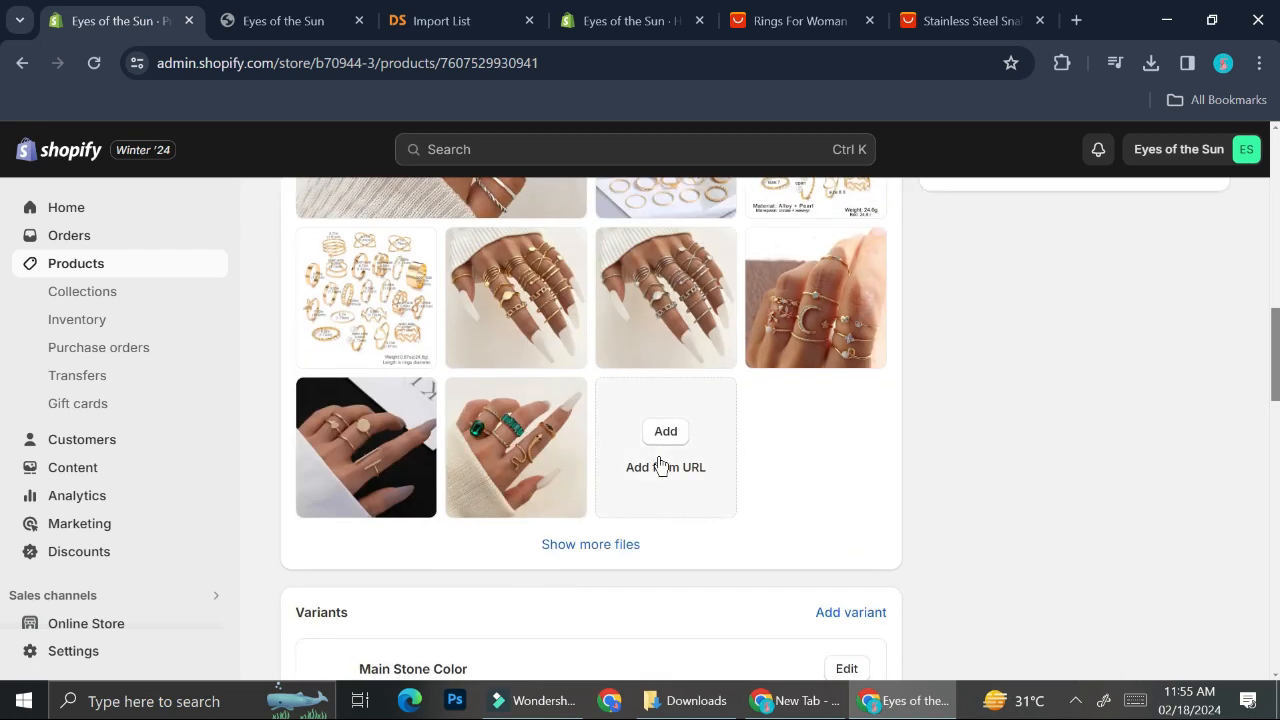
scroll(657, 452, "down", 2)
scroll(657, 452, "up", 1)
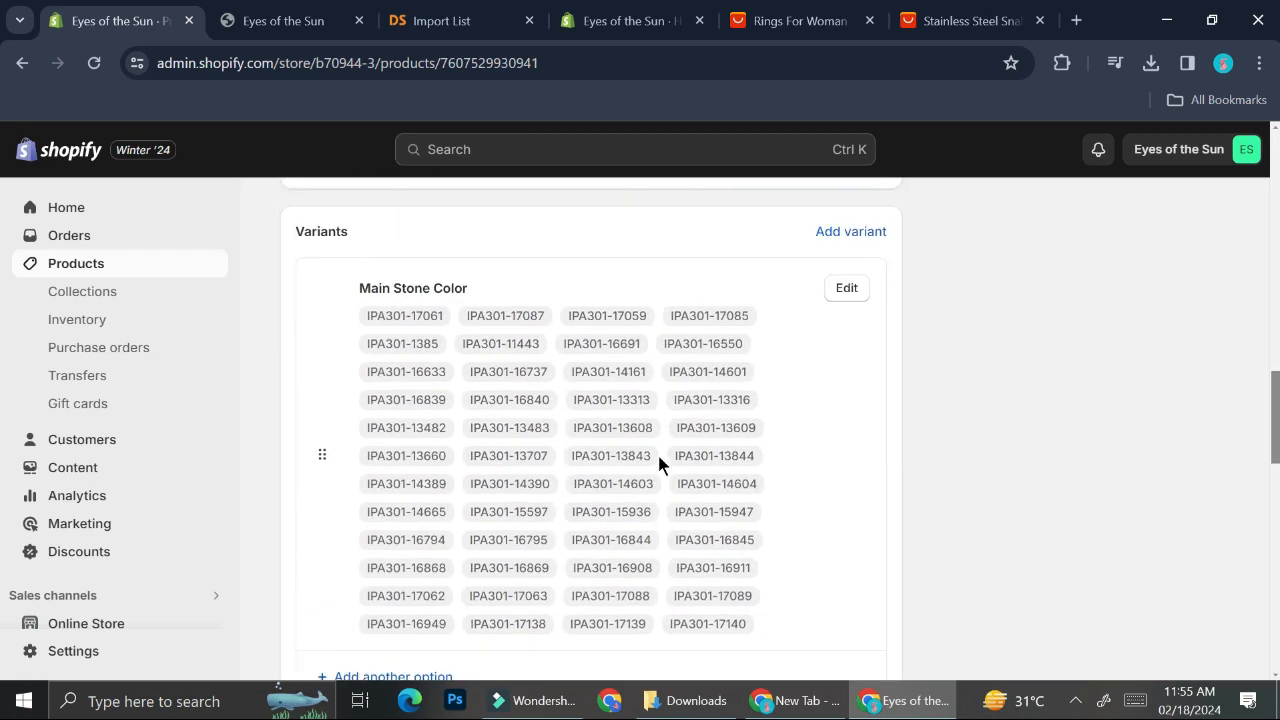
scroll(567, 497, "down", 7)
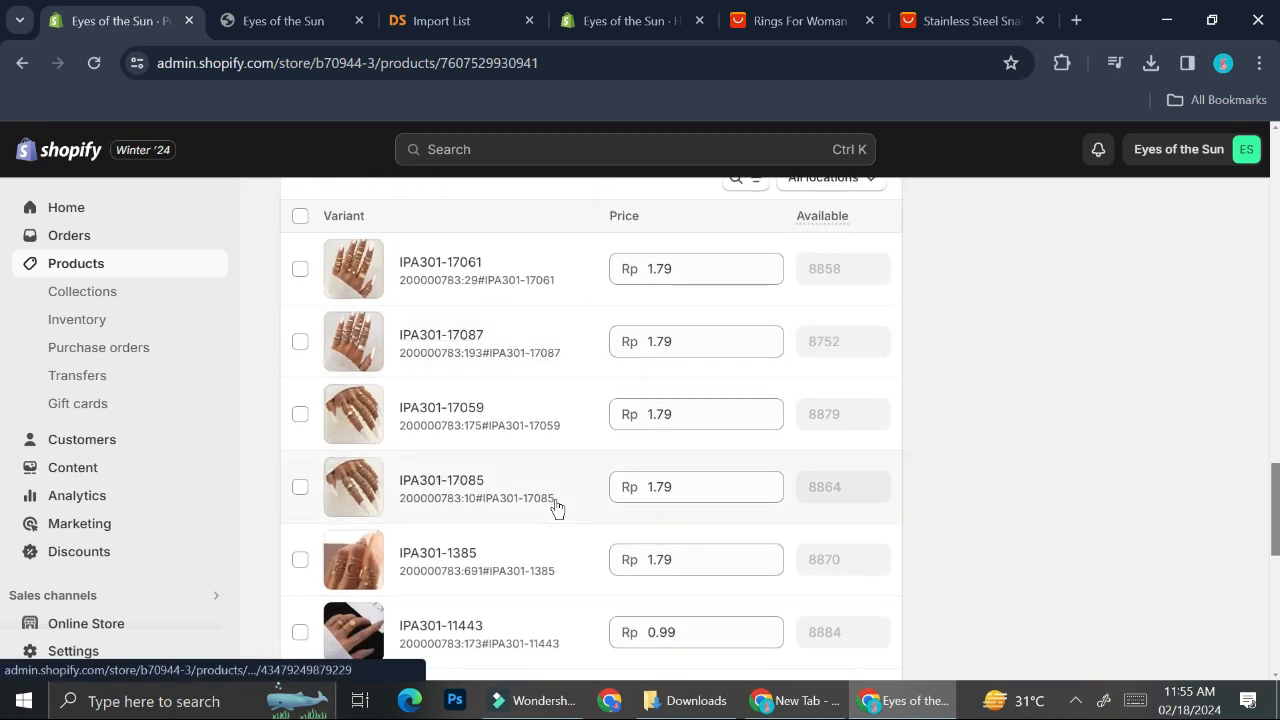
scroll(557, 508, "down", 2)
scroll(557, 508, "down", 1)
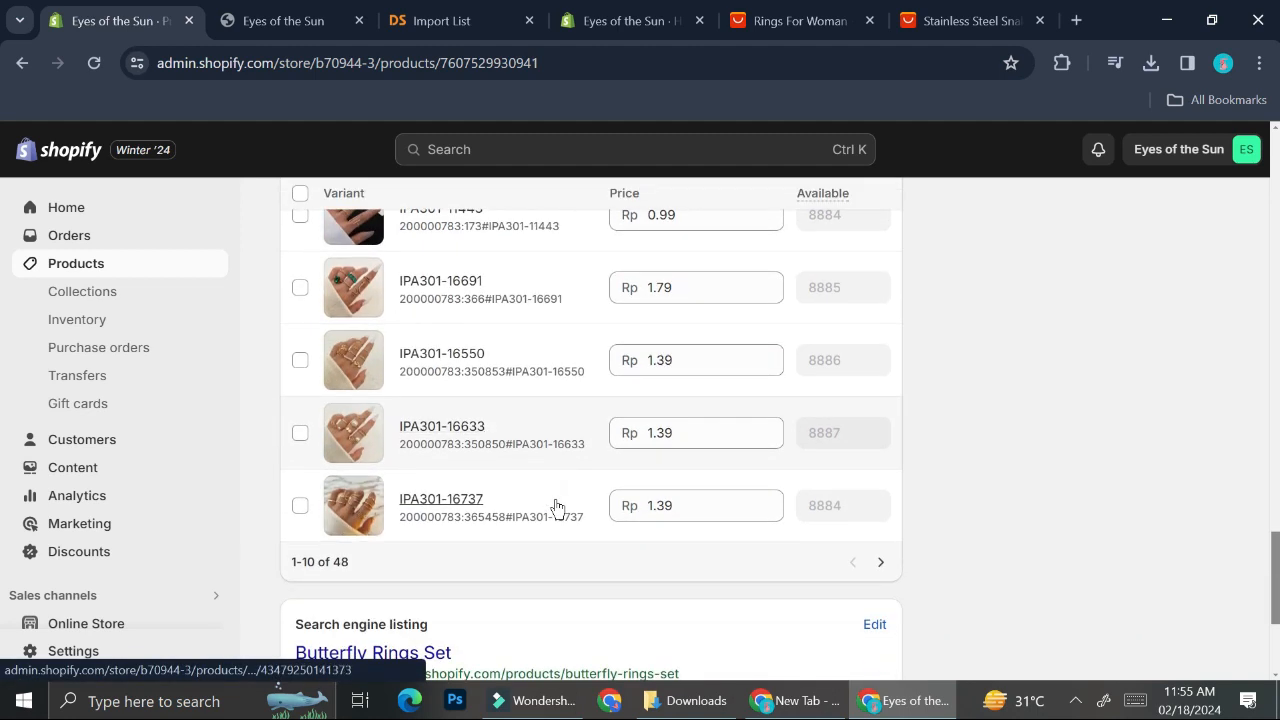
scroll(557, 508, "down", 1)
double_click(688, 397)
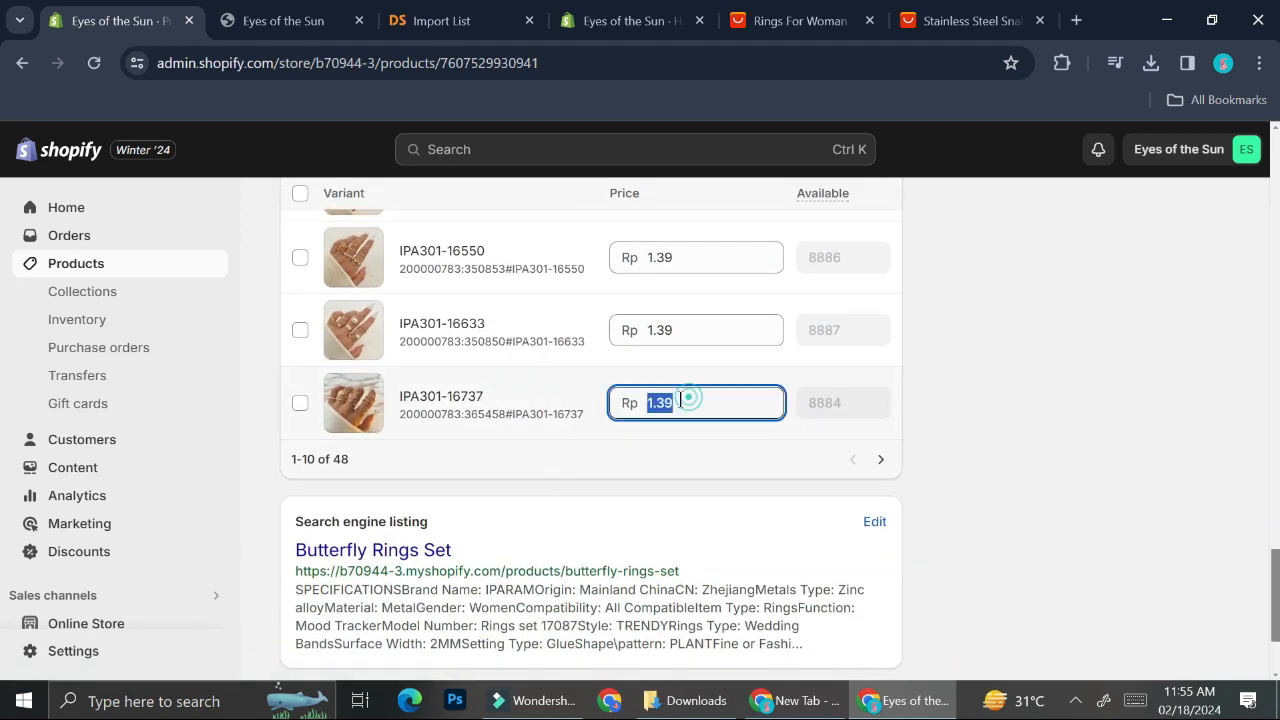
mouse_move(688, 397)
left_mouse_down()
mouse_move(647, 403)
mouse_move(703, 402)
left_mouse_up()
scroll(703, 403, "up", 5)
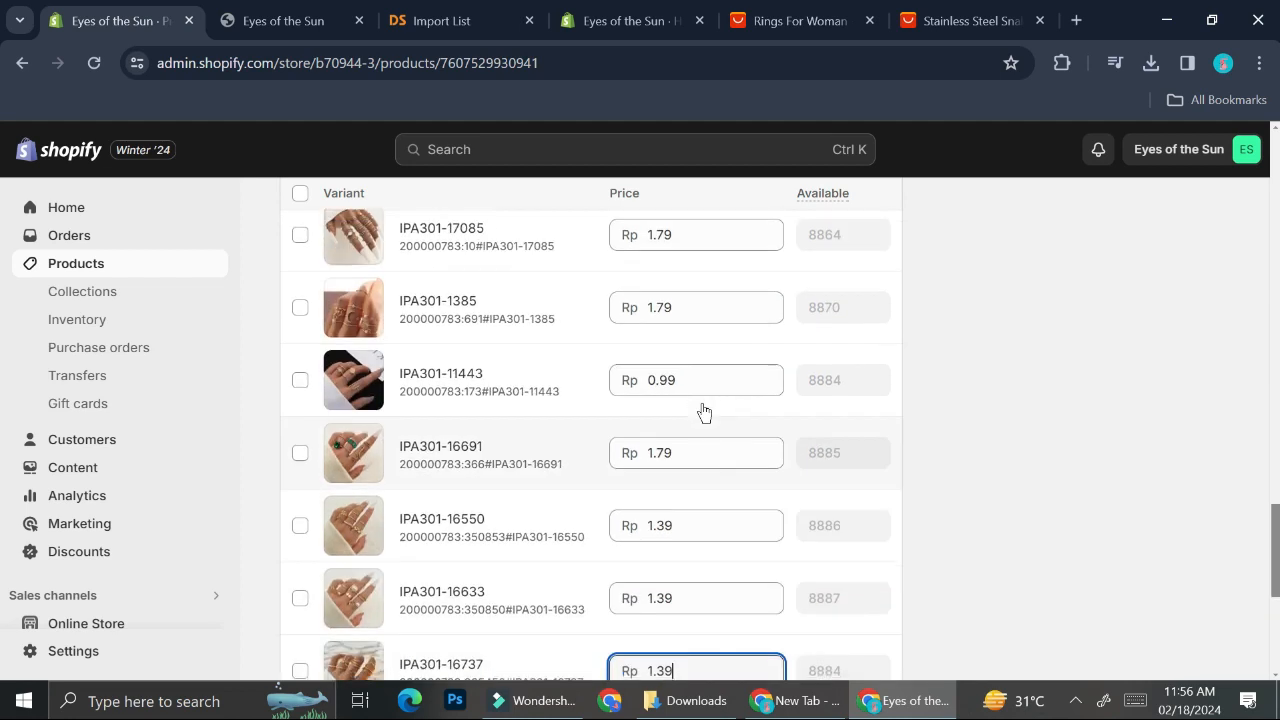
scroll(702, 403, "up", 1)
Step: Set the IPA301-17061 variant's price to Rp 10000
double_click(719, 339)
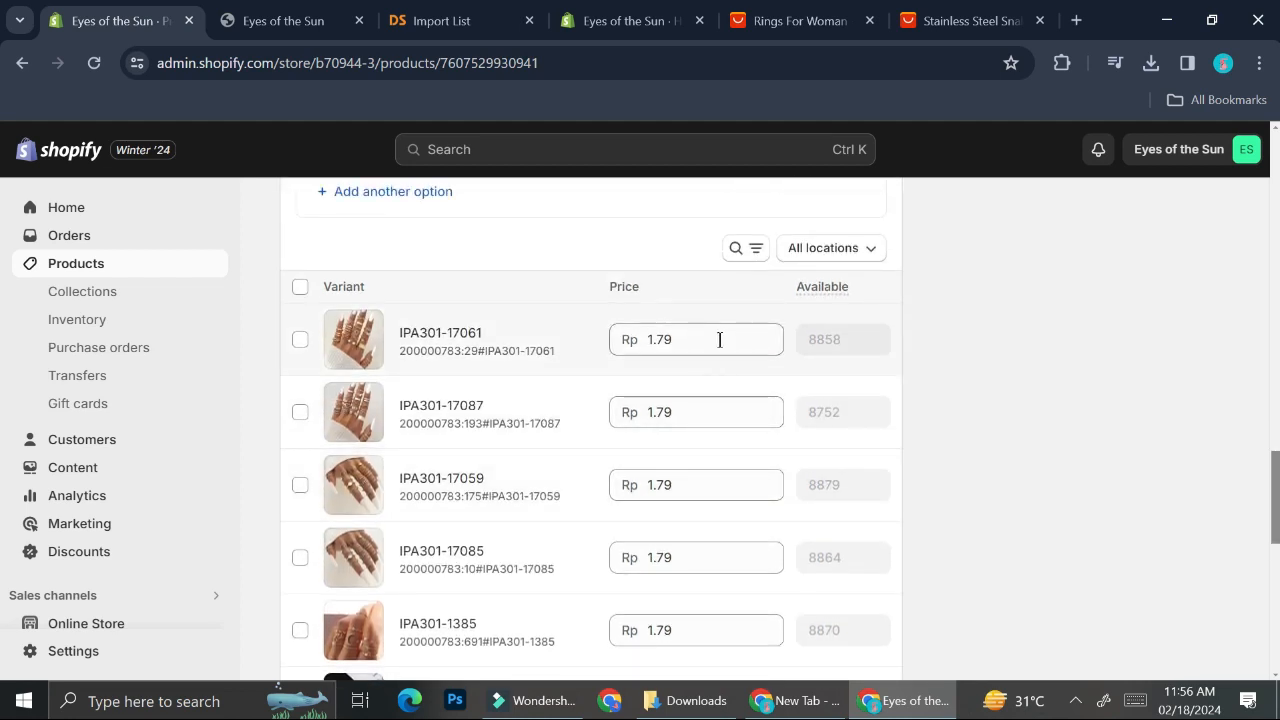
key("BackSpace")
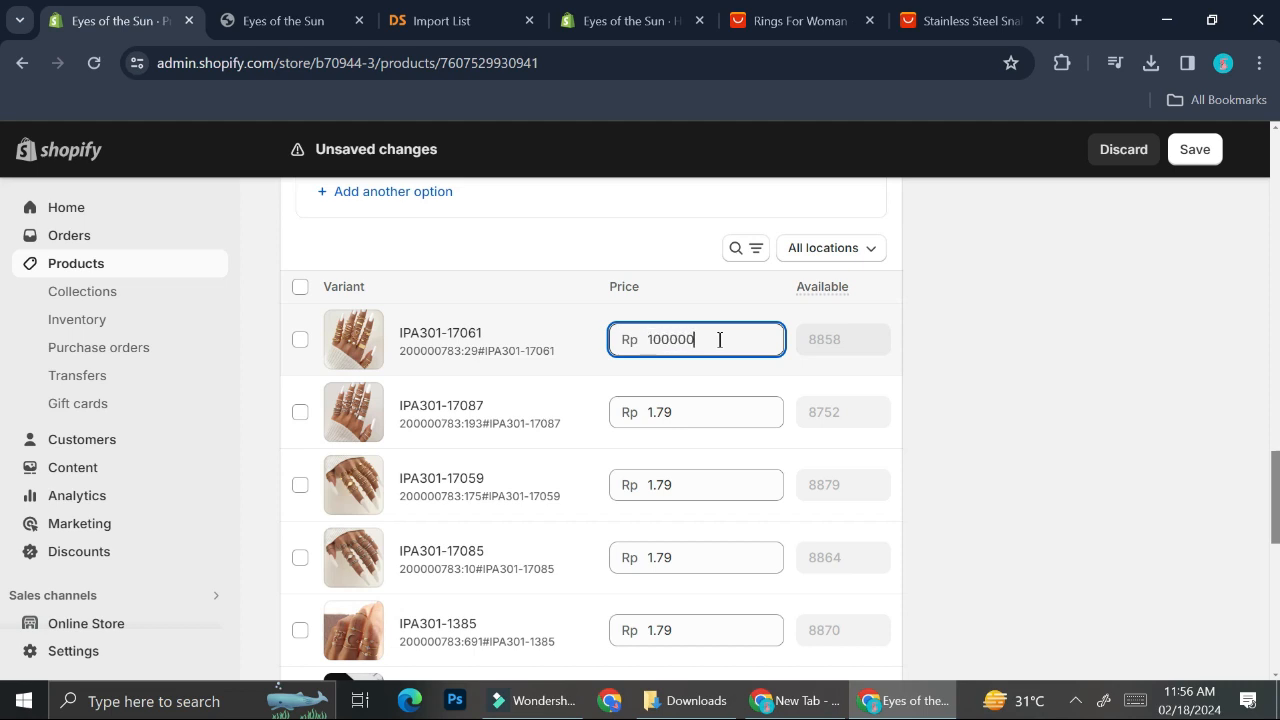
double_click(719, 339)
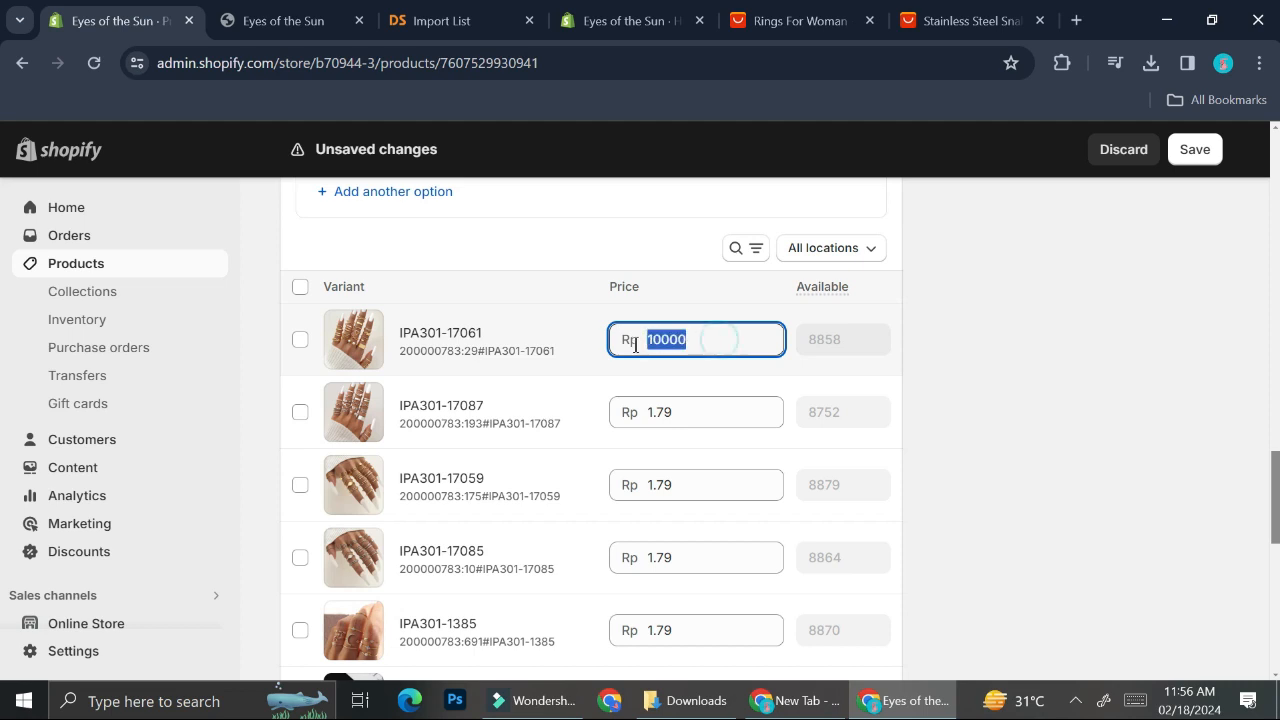
left_click(1008, 409)
Step: Copy the 10,000.00 price into the IPA301-17087 and IPA301-17059 variants' prices
left_click(750, 338)
key("ctrl+c")
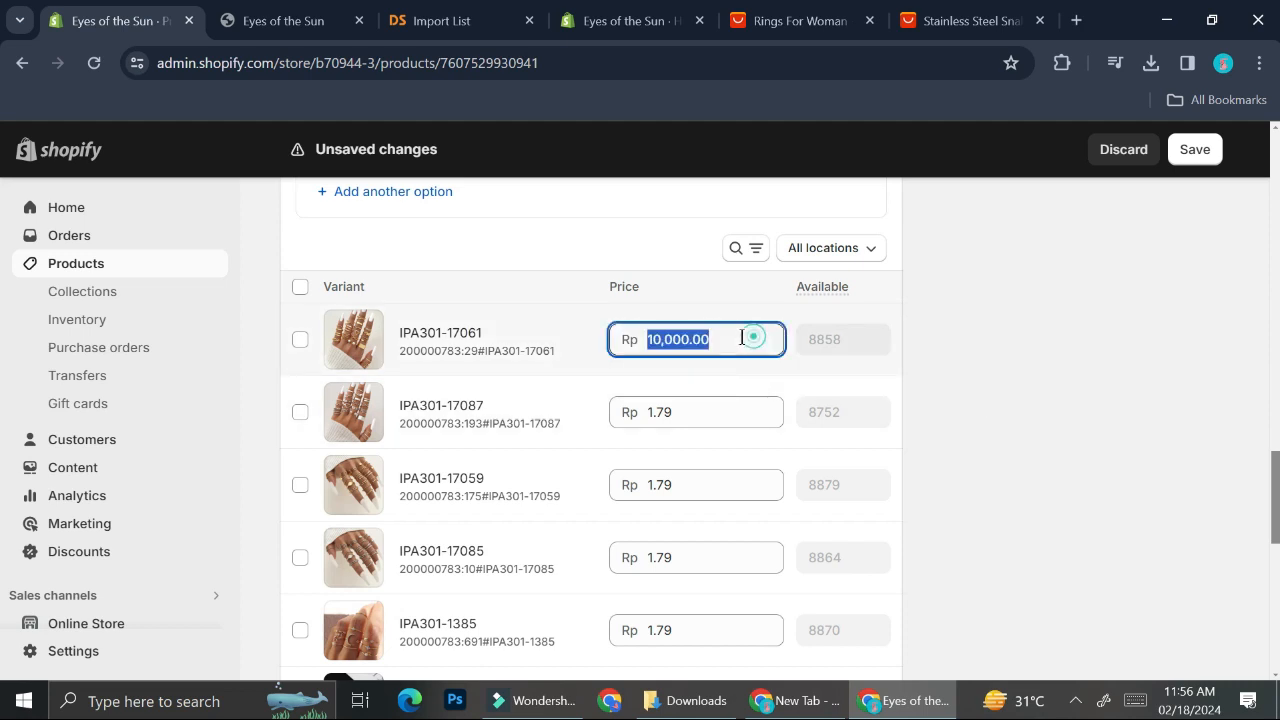
left_click_drag(750, 338, 663, 328)
left_click(685, 411)
key("ctrl+v")
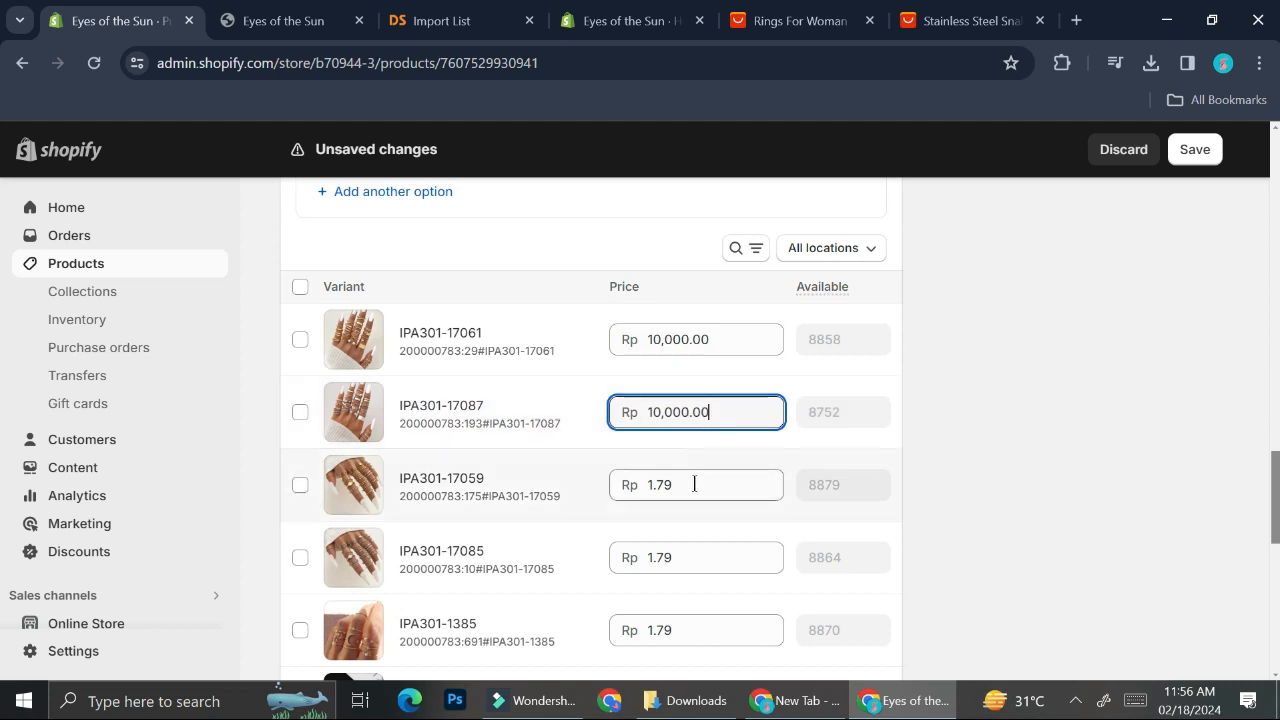
left_click(694, 484)
key("ctrl+v")
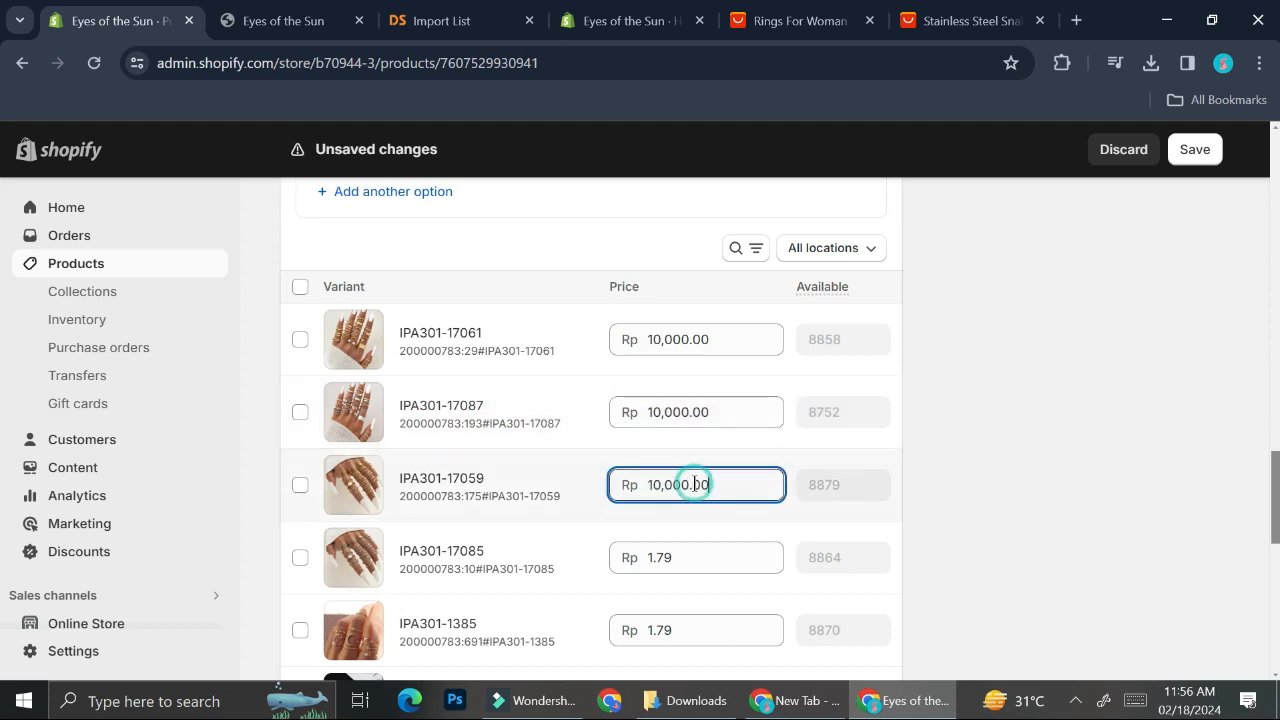
left_click(440, 21)
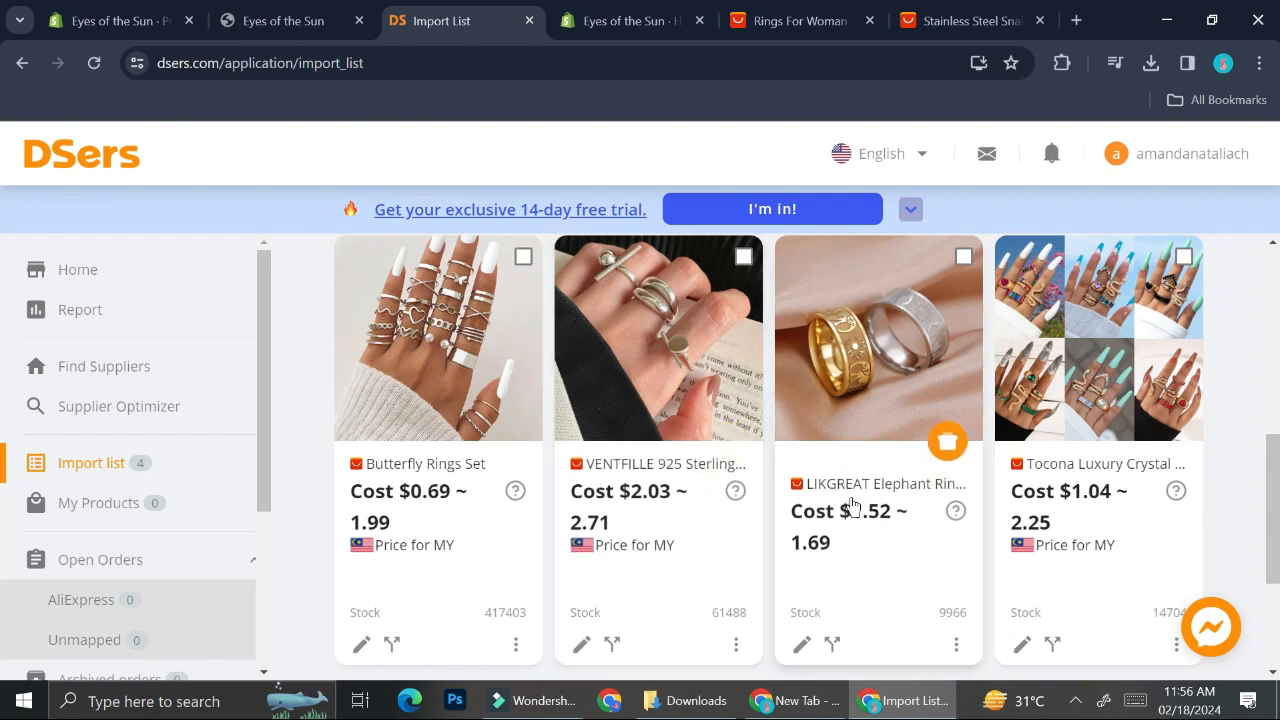
left_click(280, 20)
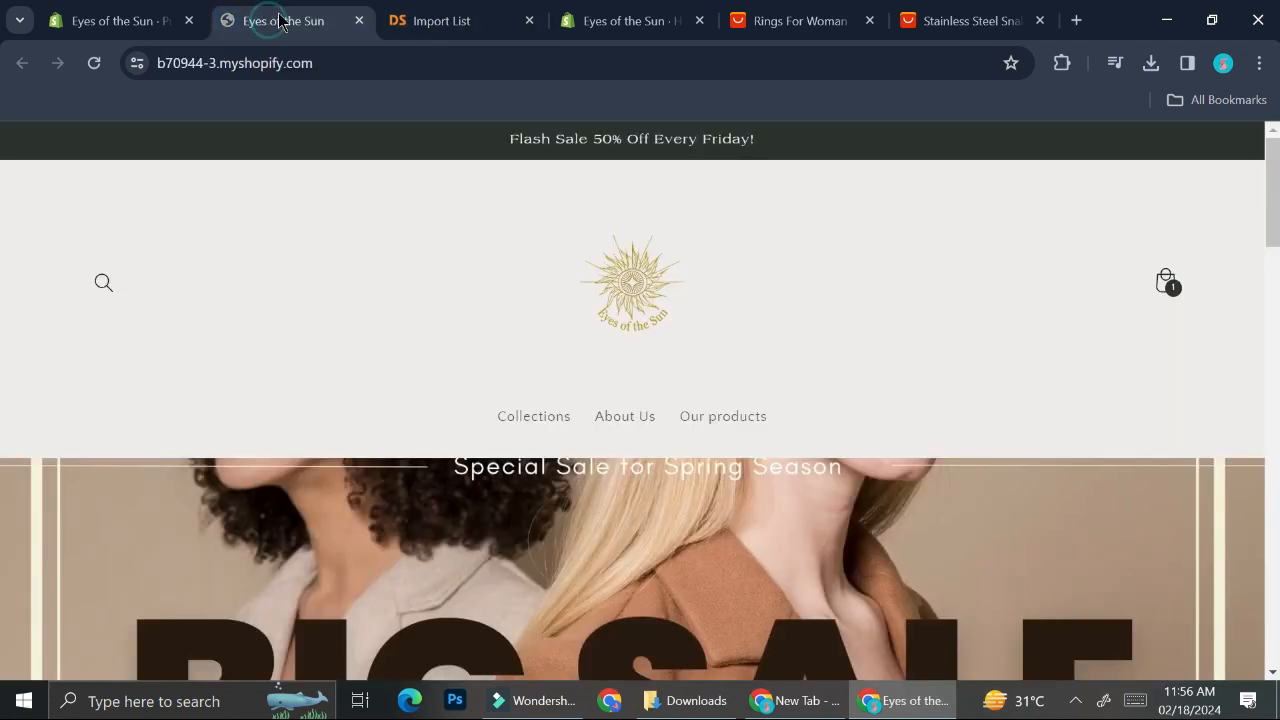
left_click(175, 8)
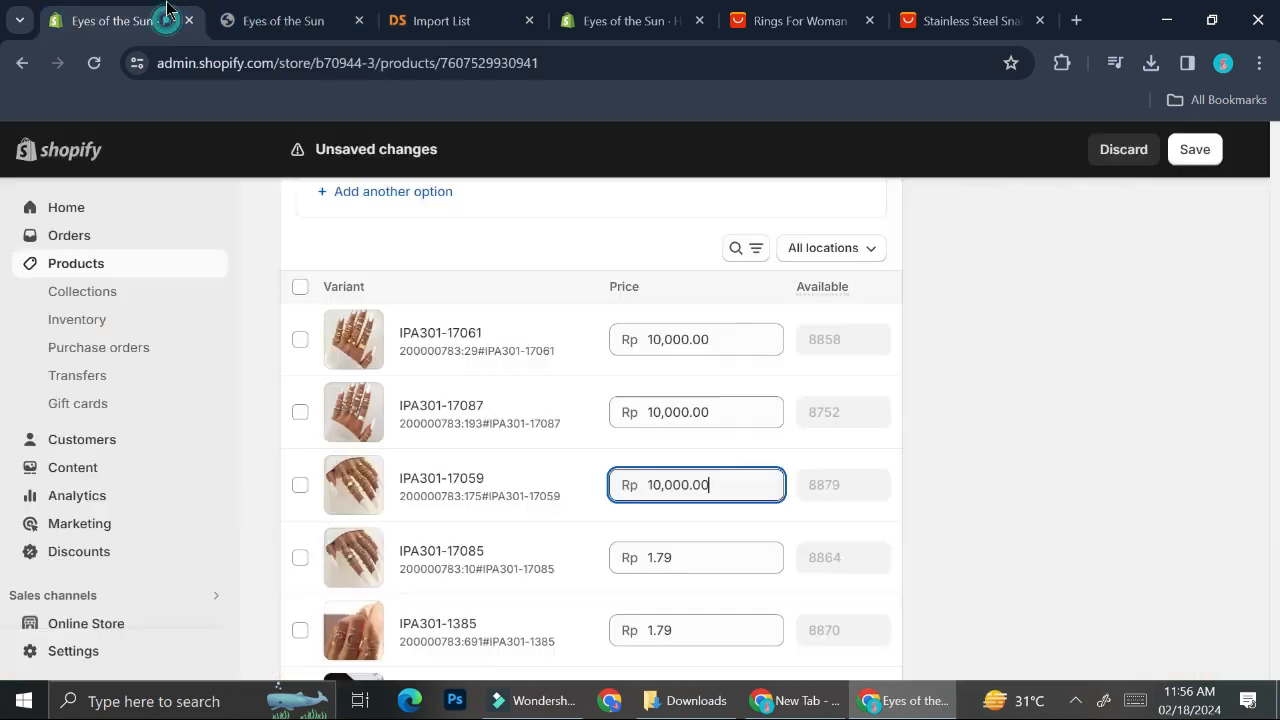
Step: Paste the 10,000.00 price into the IPA301-17085 and IPA301-1385 variants' prices
left_click(690, 560)
key("ctrl+v")
scroll(690, 560, "down", 1)
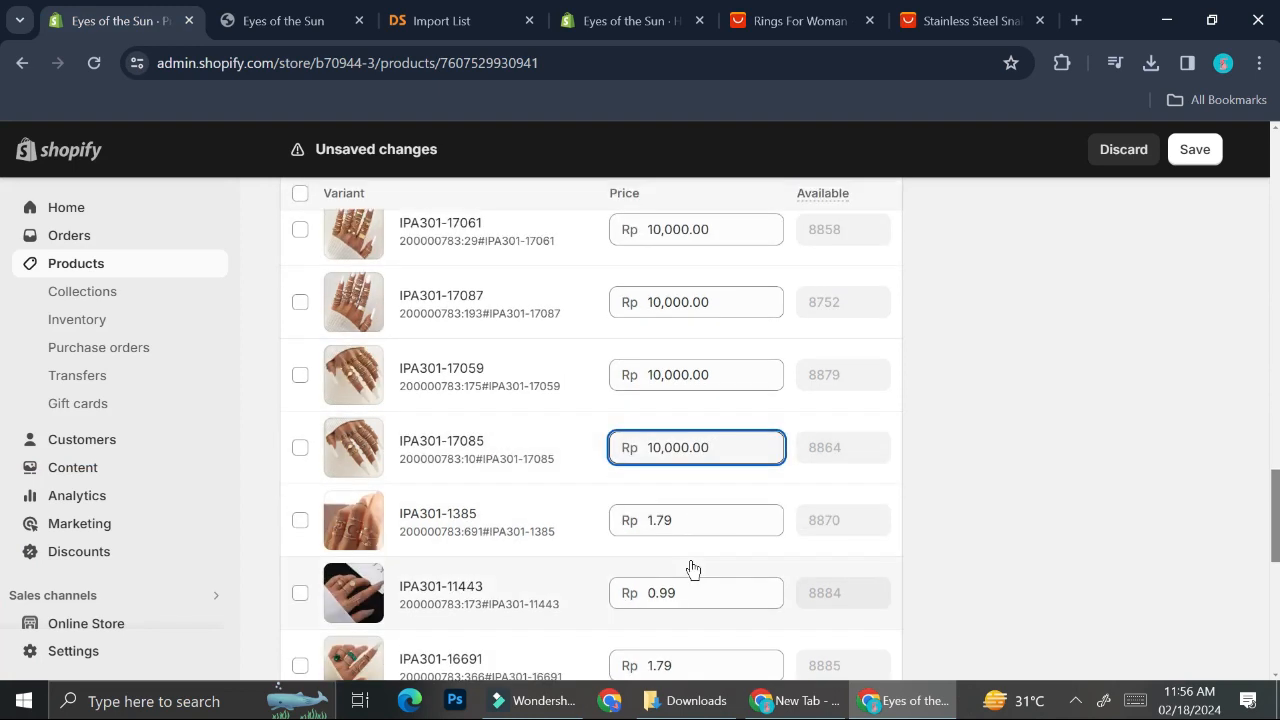
left_click(690, 508)
key("ctrl+v")
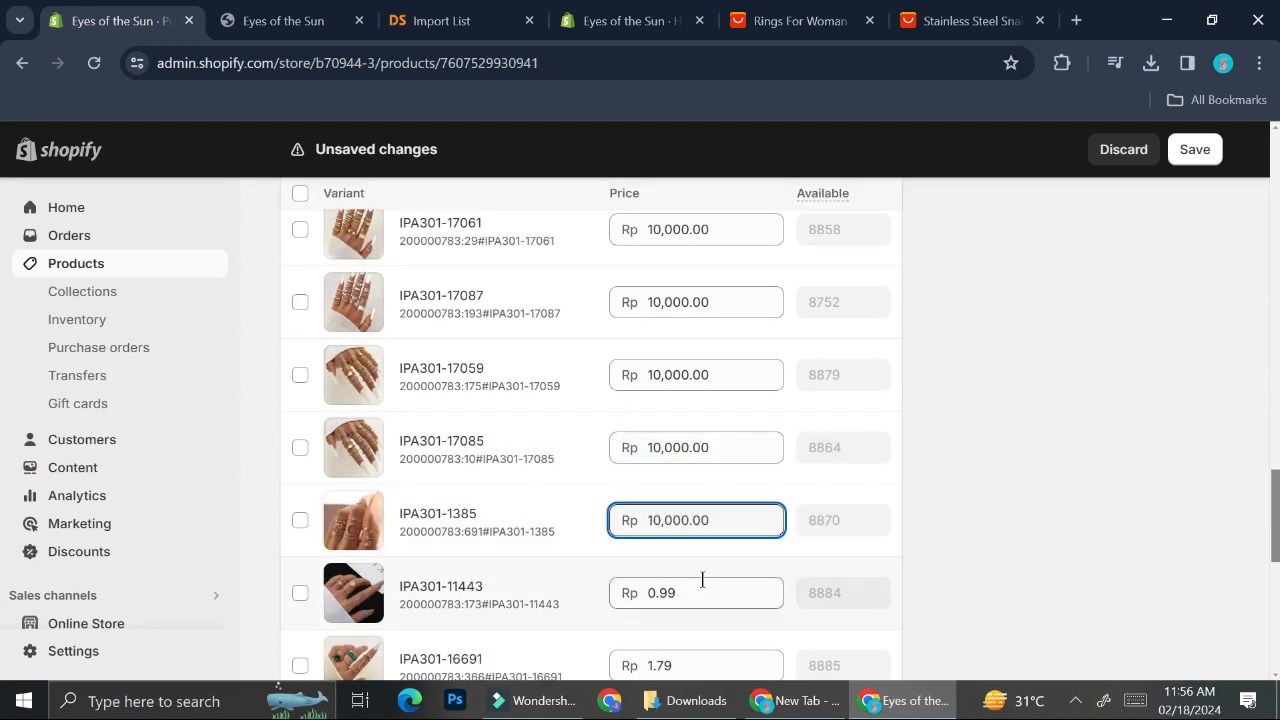
Step: Paste the 10,000.00 price into the IPA301-11443 and IPA301-16691 variants' prices
scroll(702, 580, "down", 1)
left_click(694, 518)
key("ctrl+v")
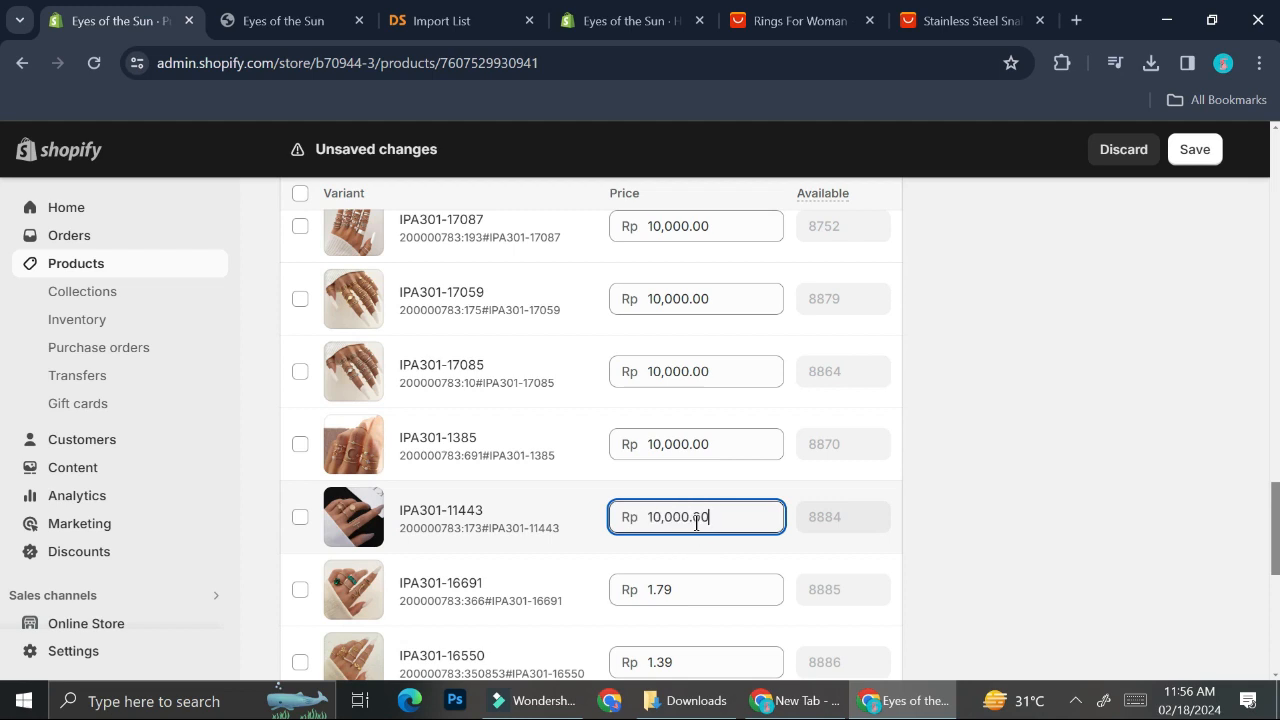
scroll(696, 517, "down", 1)
left_click(686, 477)
key("ctrl+v")
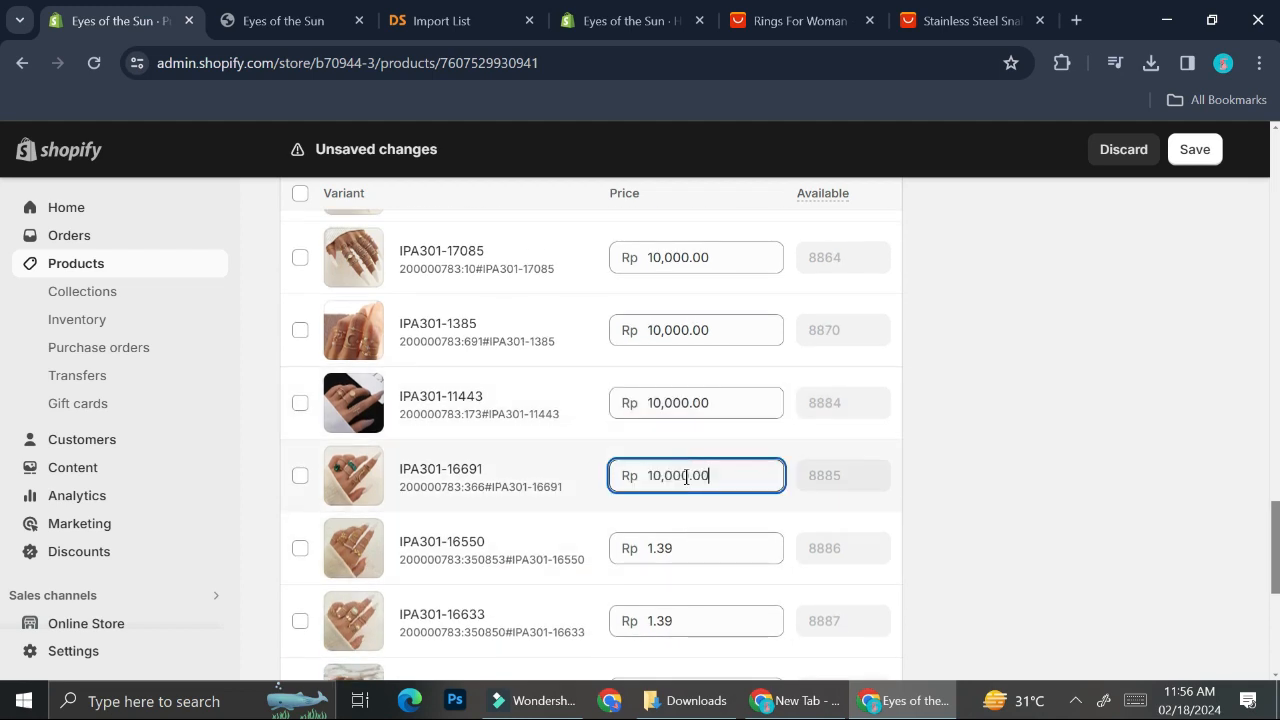
Step: Paste the 10,000.00 price into the IPA301-16550, IPA301-16633 and IPA301-16737 variants' prices
left_click(686, 546)
key("ctrl+v")
scroll(686, 546, "down", 1)
left_click(694, 517)
key("ctrl+v")
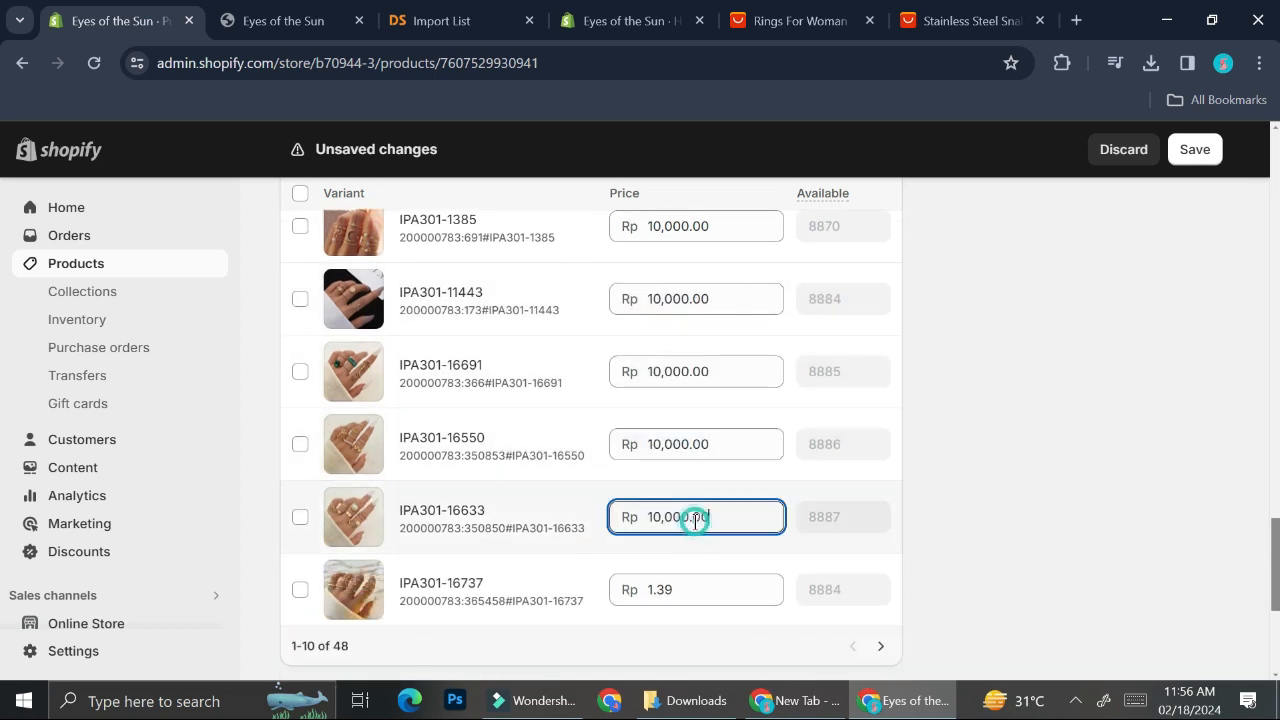
left_click(683, 590)
key("ctrl+v")
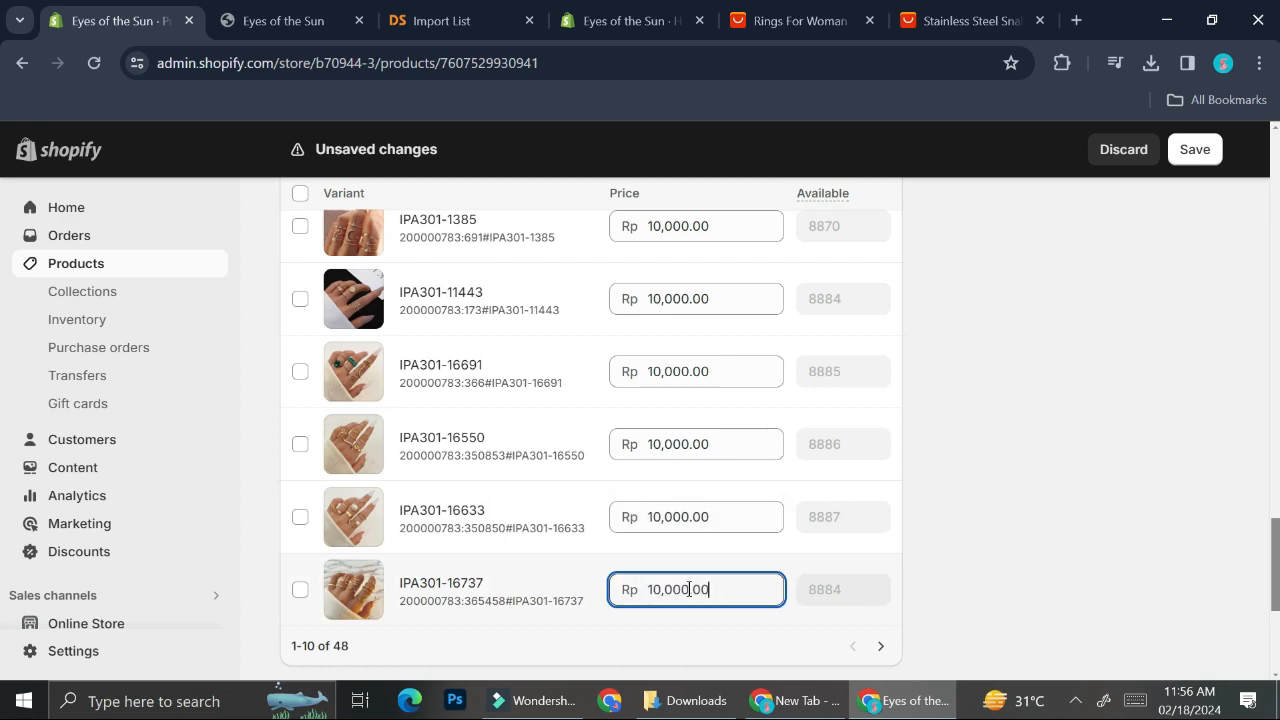
left_click(981, 551)
scroll(694, 455, "up", 6)
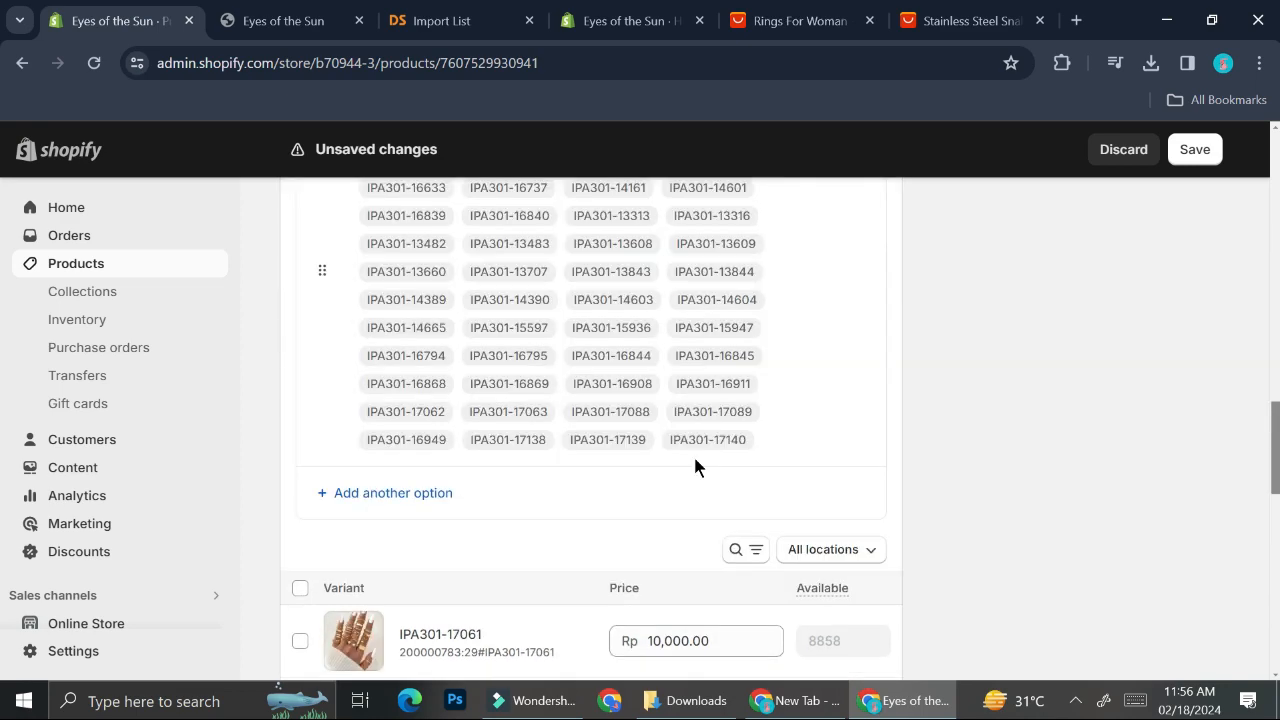
scroll(759, 387, "up", 15)
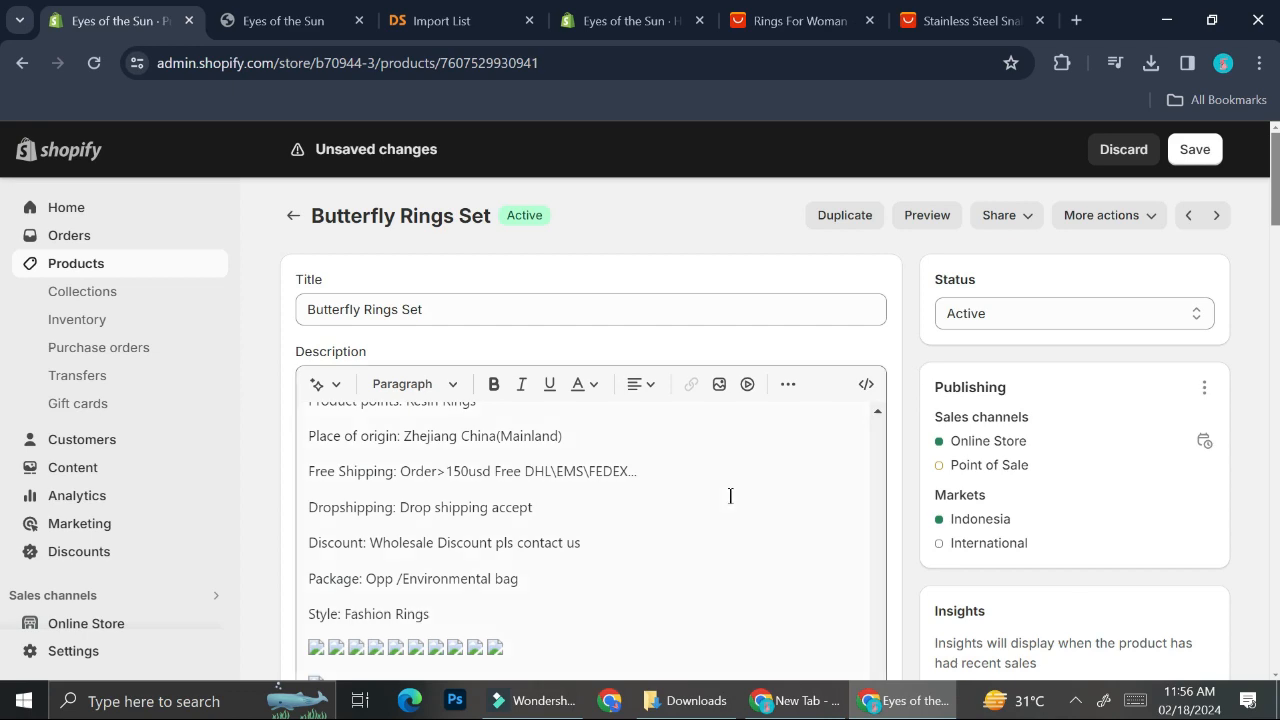
scroll(726, 491, "down", 10)
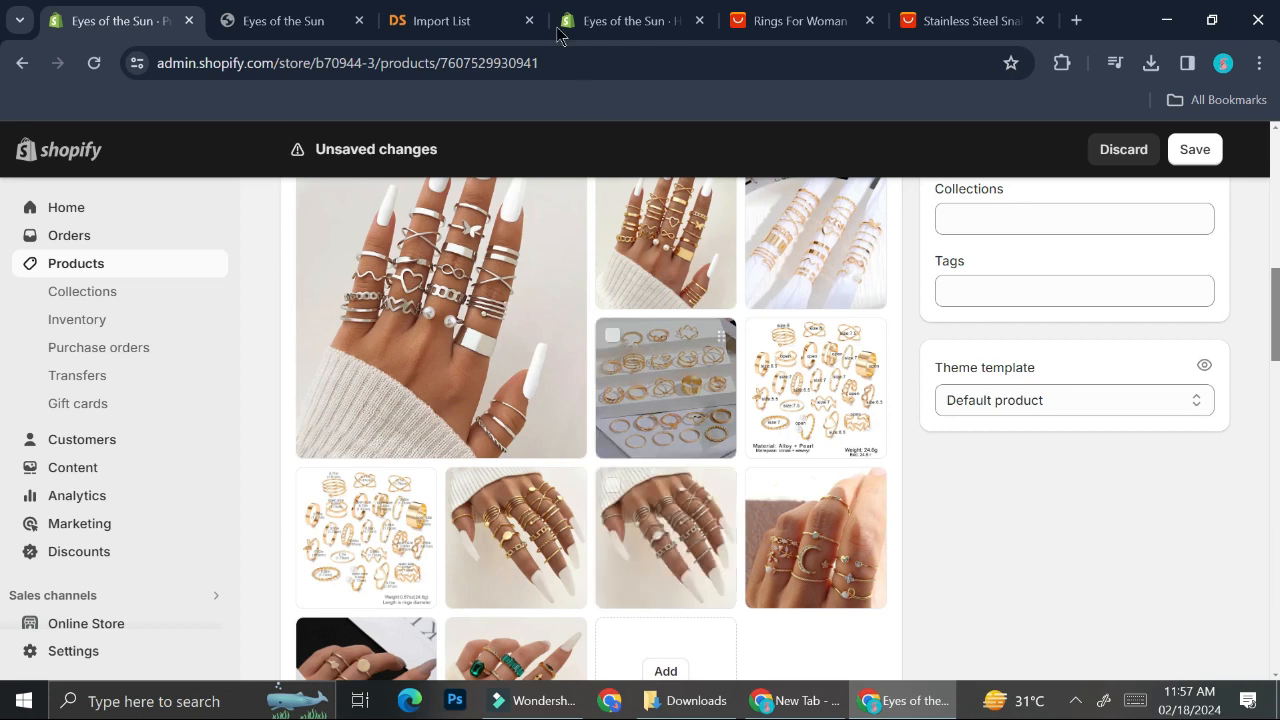
Step: Switch to the storefront tab and open the Butterfly Rings Set product from the products collection
left_click(720, 434)
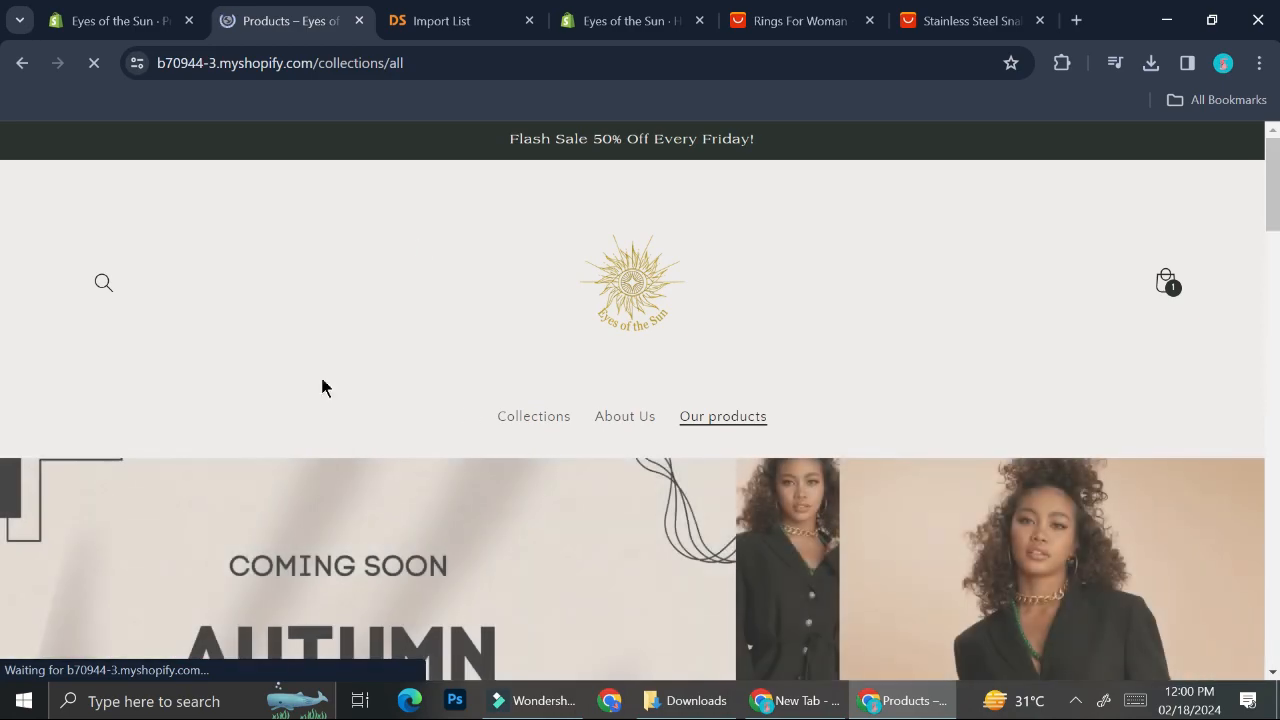
scroll(506, 389, "down", 10)
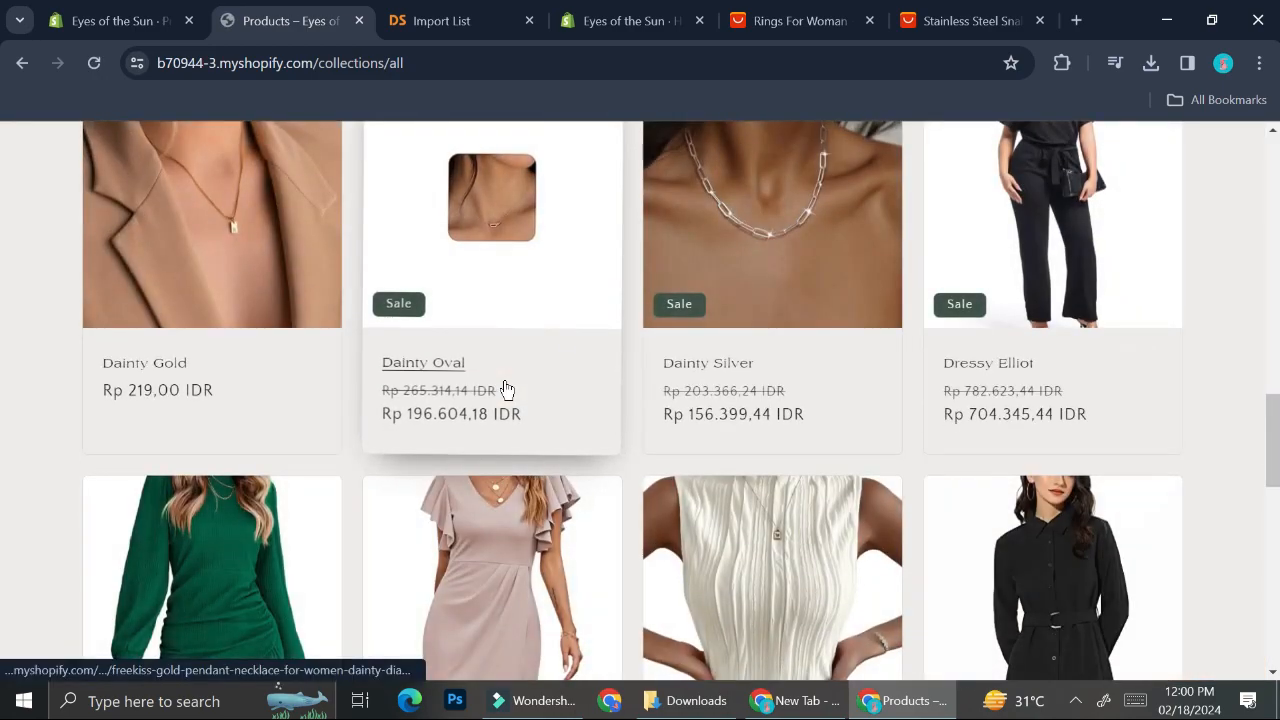
scroll(691, 400, "up", 3)
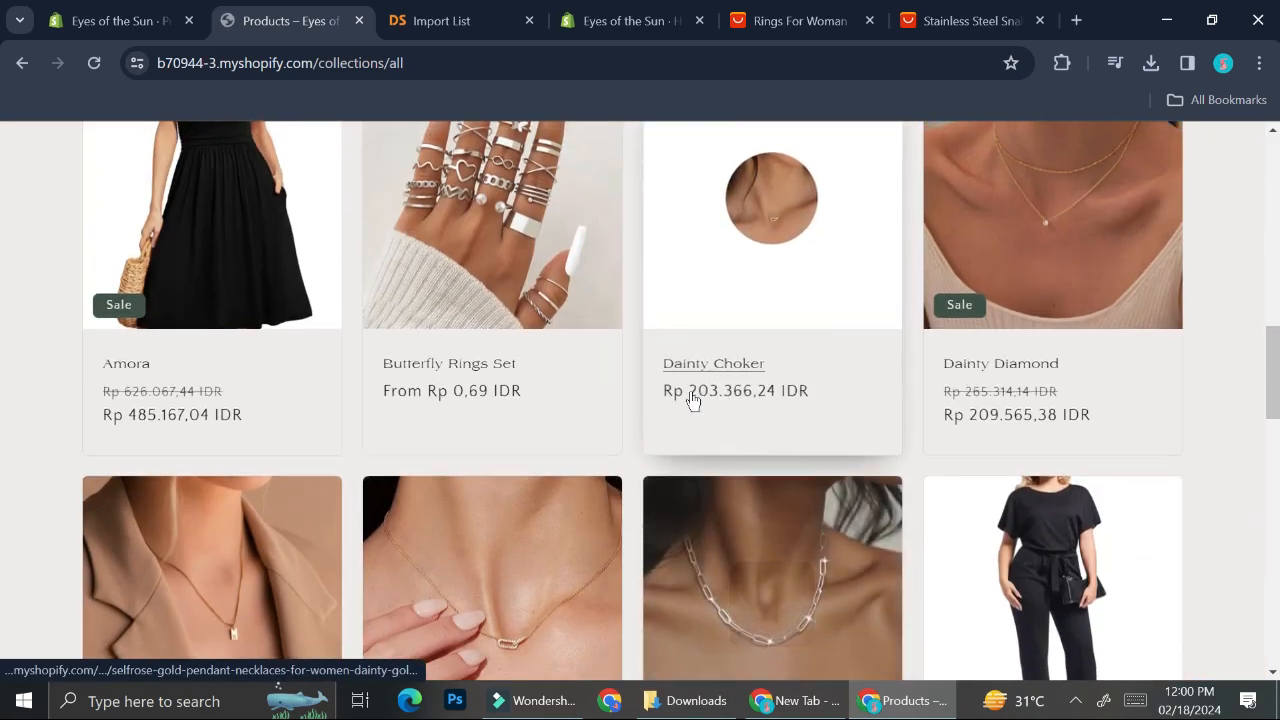
scroll(690, 398, "up", 1)
left_click(501, 387)
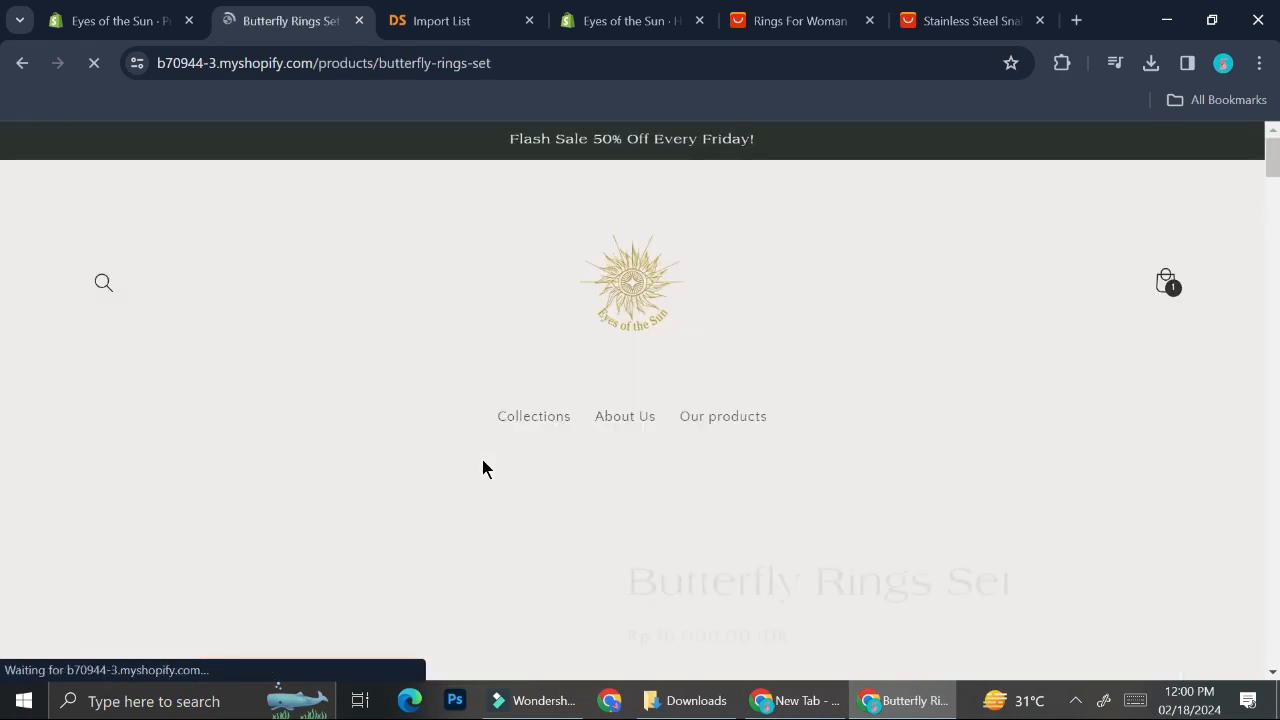
Step: Select the IPA301-13843 and IPA301-13609 variants on the storefront product page to check their images and price
scroll(657, 490, "down", 4)
scroll(657, 495, "down", 2)
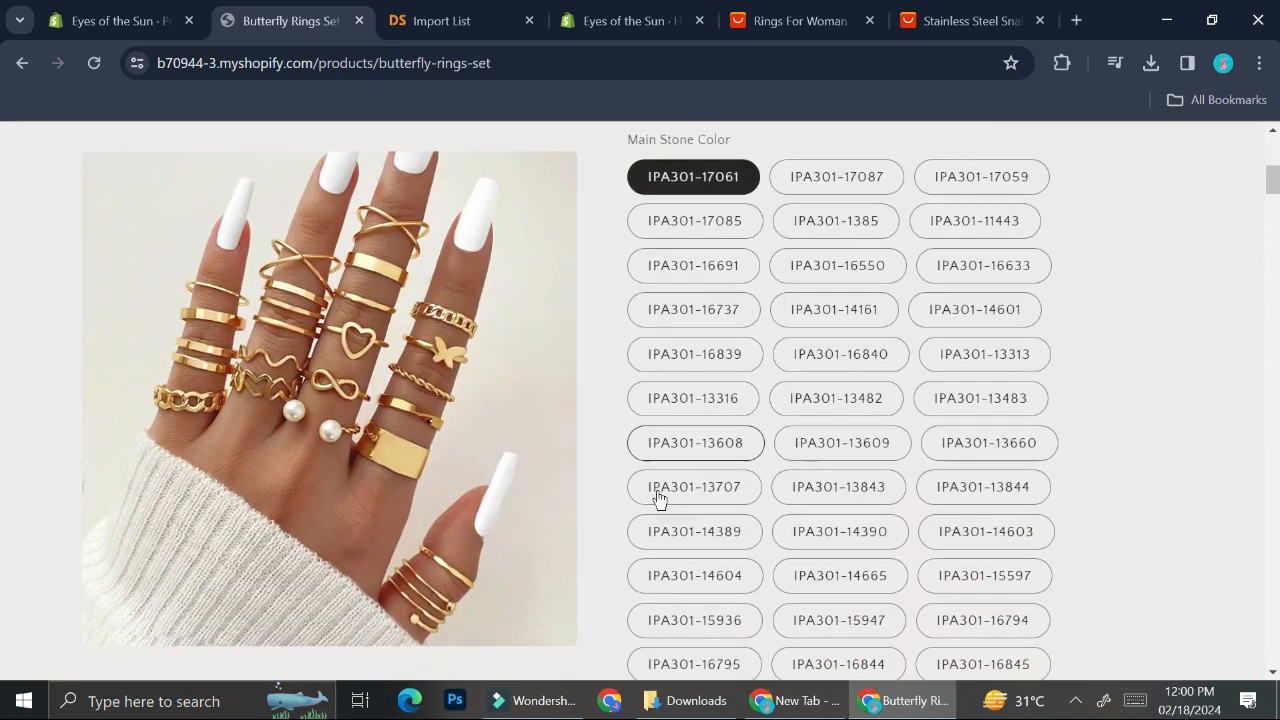
left_click(800, 323)
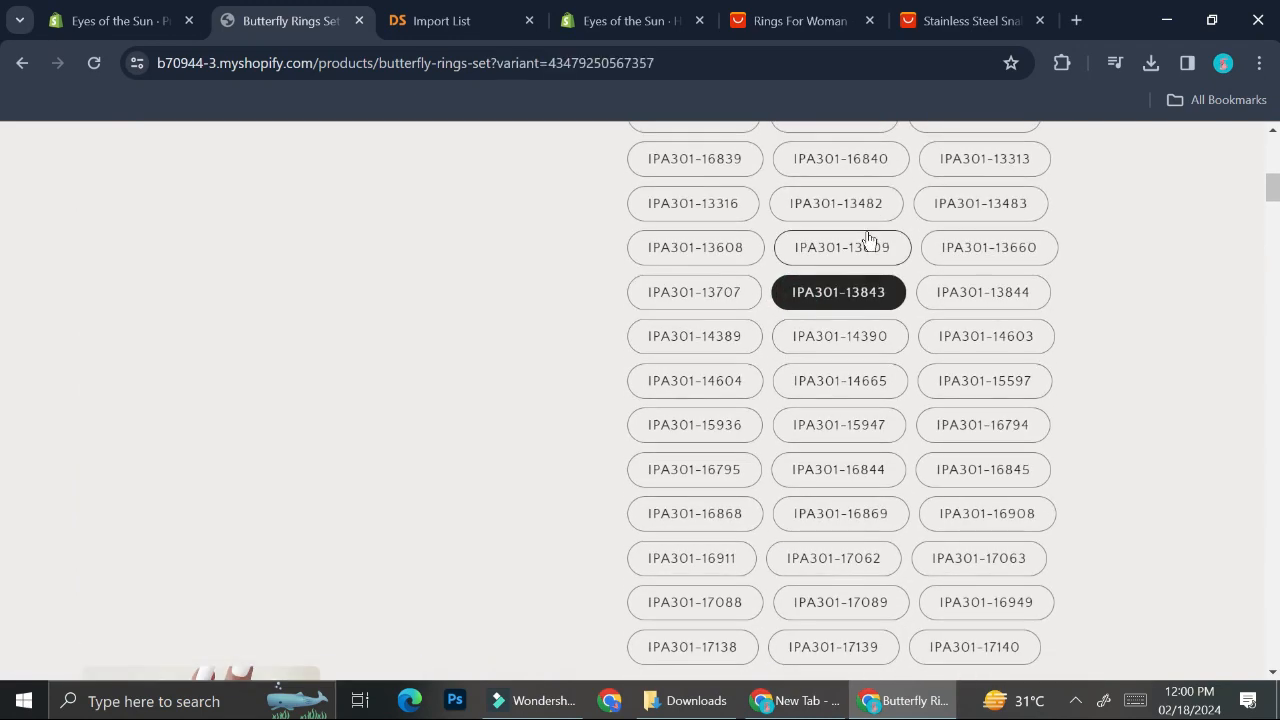
left_click(866, 242)
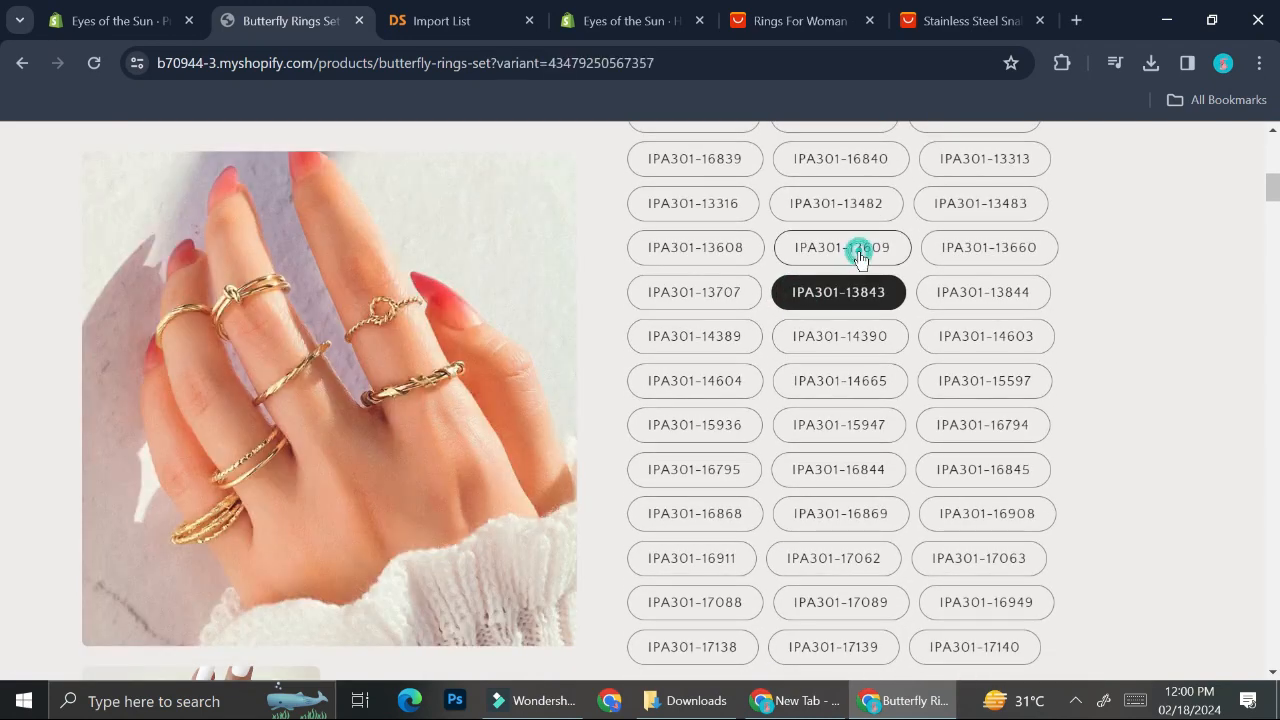
scroll(828, 417, "down", 4)
scroll(828, 417, "down", 1)
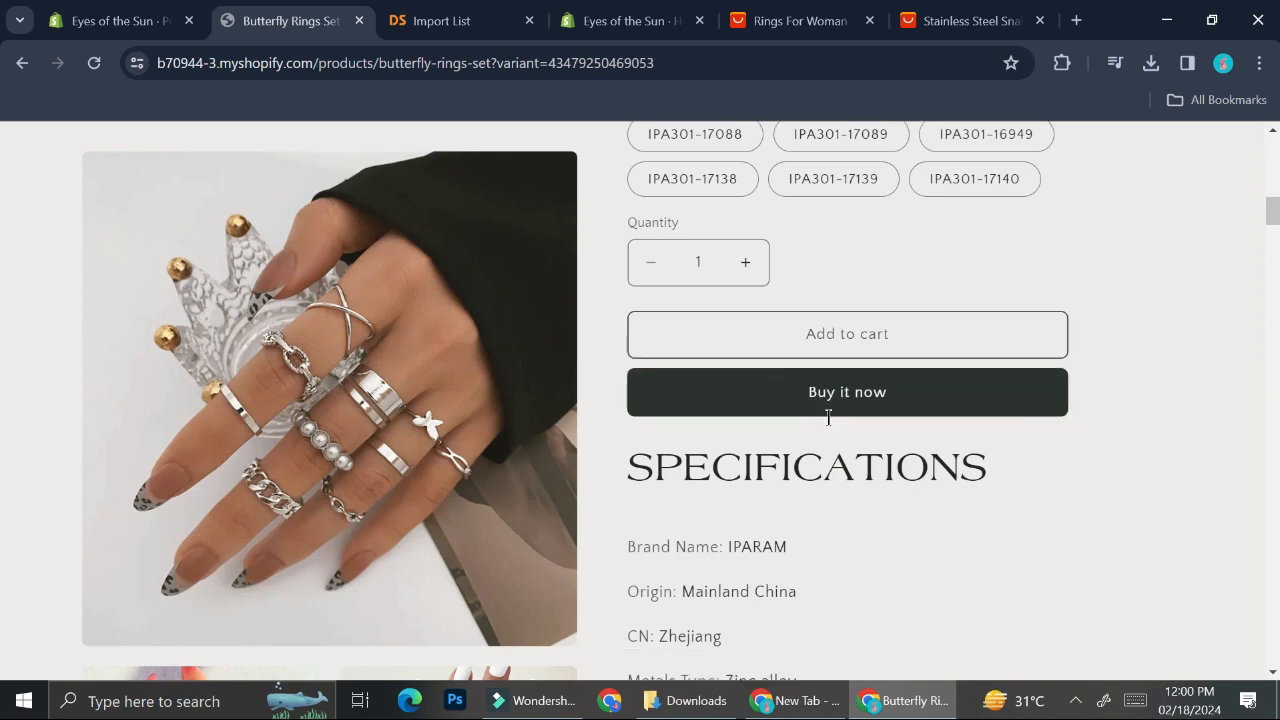
scroll(828, 417, "up", 4)
scroll(828, 427, "up", 8)
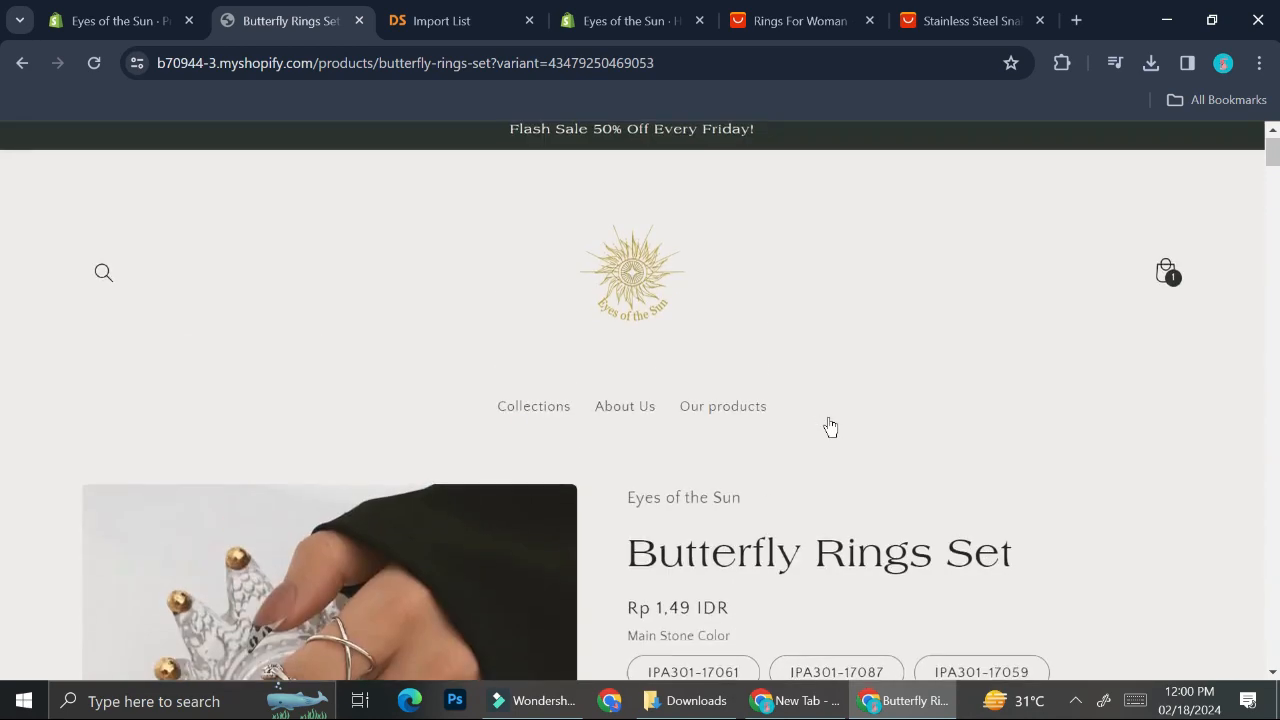
scroll(828, 417, "down", 4)
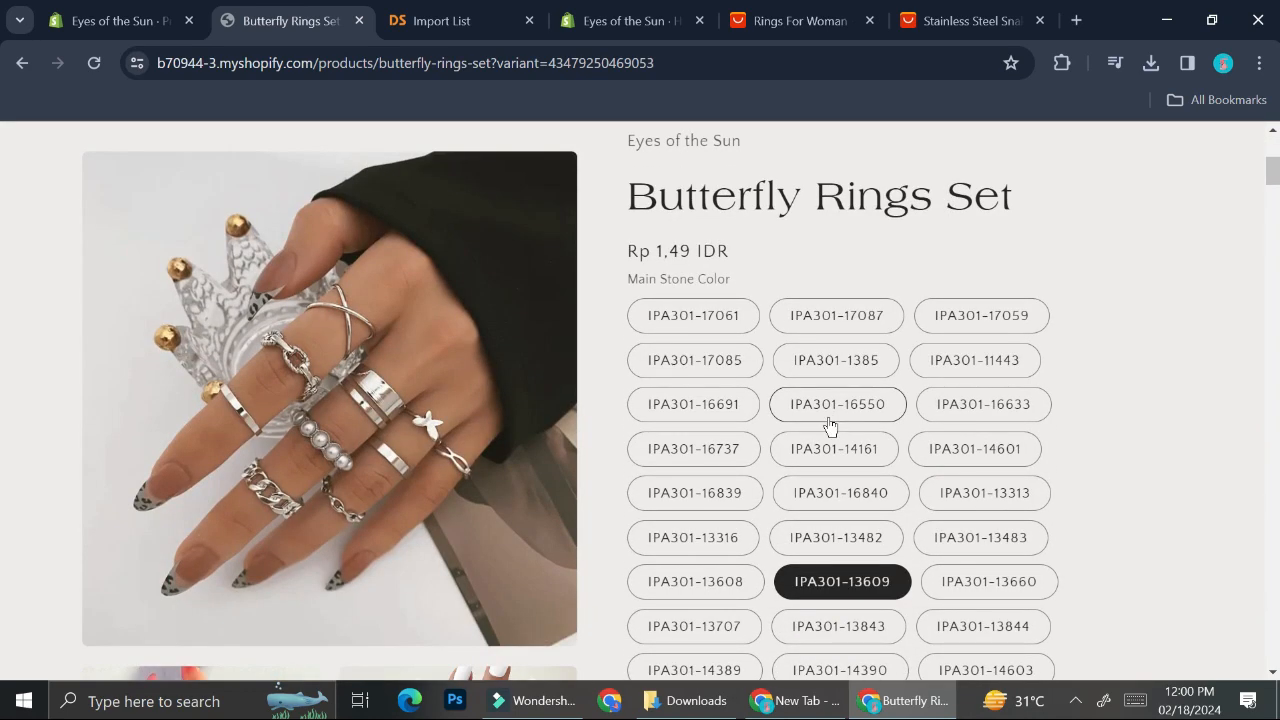